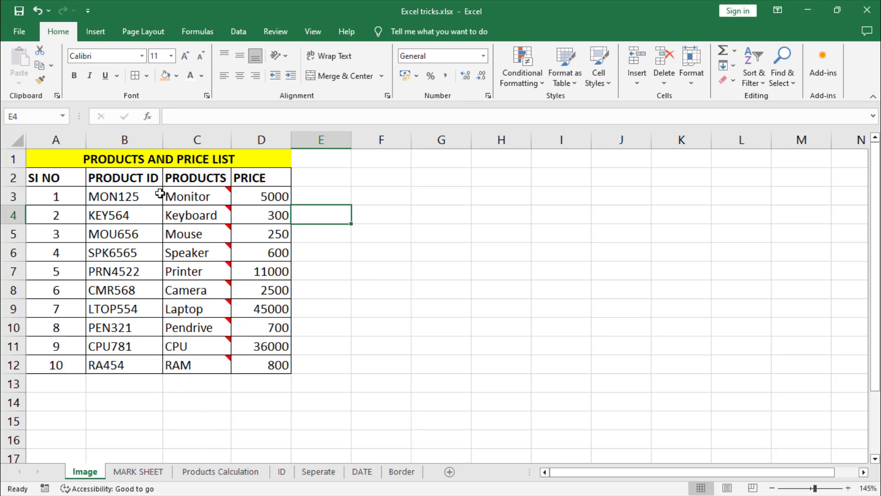
- Look over the MARK SHEET score cells B3:F15, then move to the Products Calculation sheet
mouse_move(188, 196)
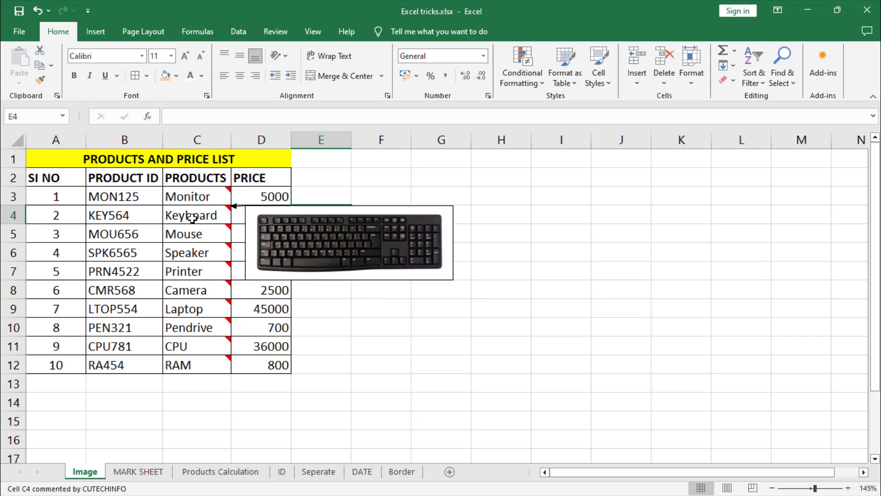
mouse_move(197, 259)
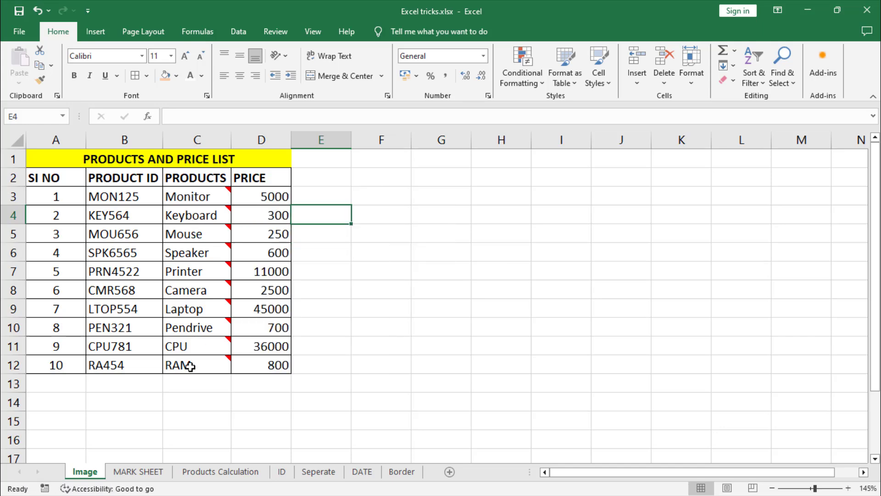
left_click(138, 471)
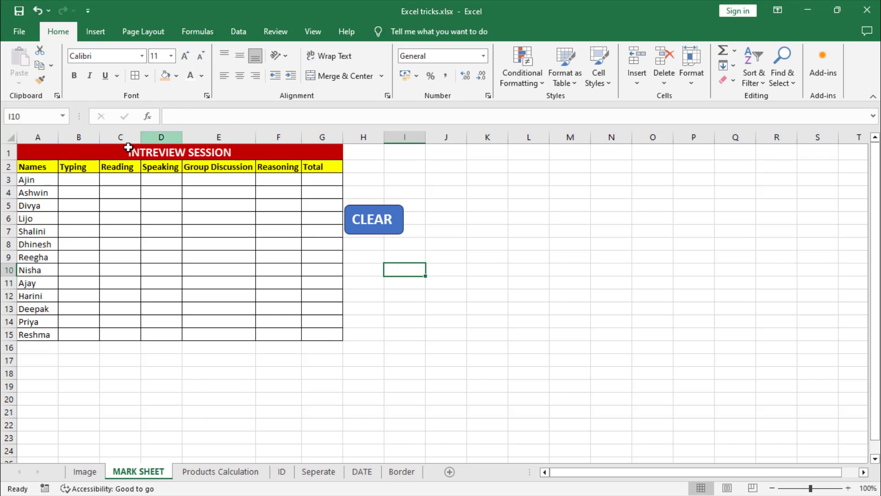
left_click_drag(78, 178, 262, 334)
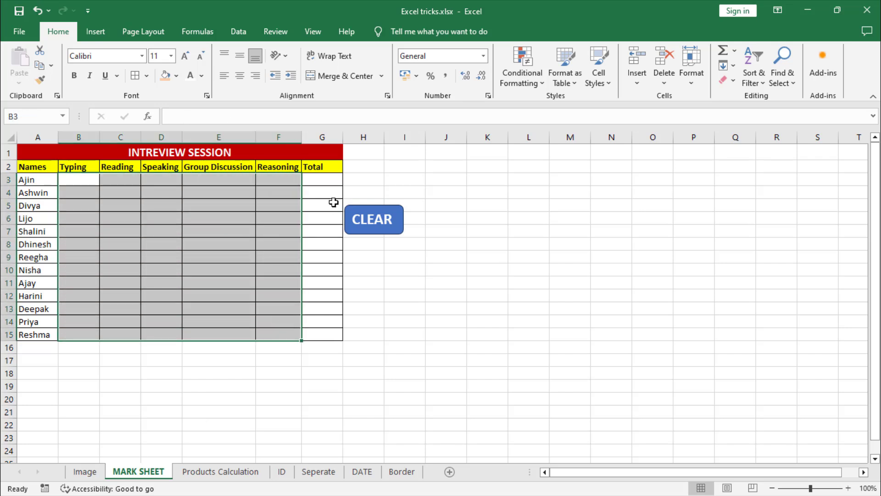
left_click(325, 179)
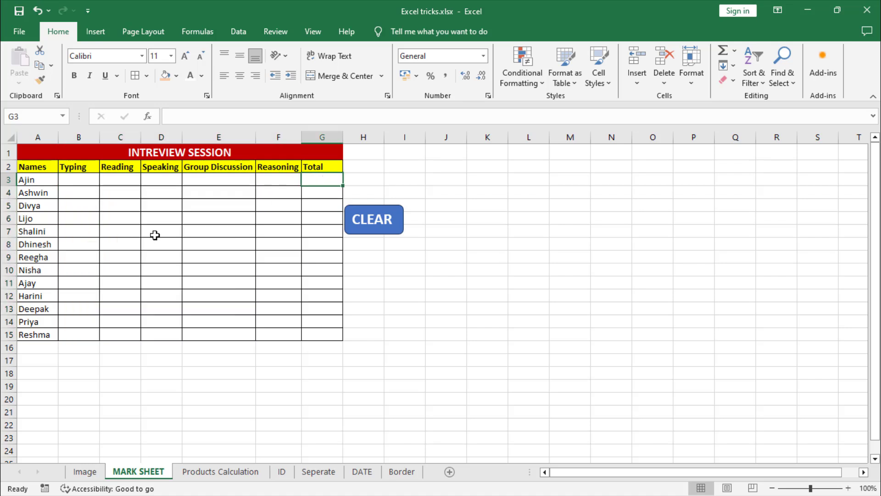
left_click(378, 268)
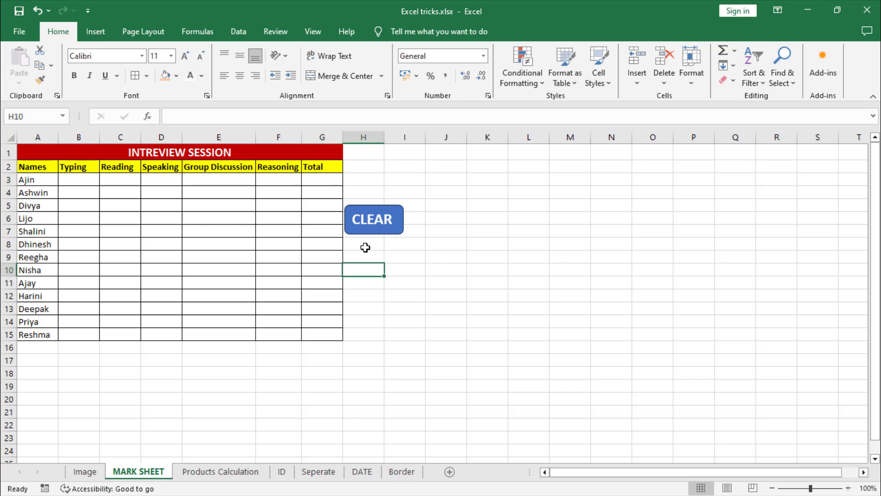
left_click_drag(78, 180, 267, 328)
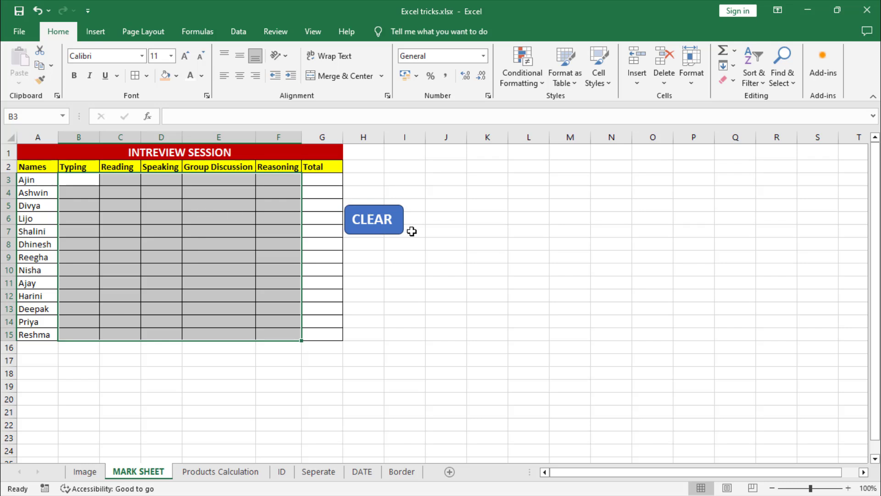
left_click(213, 472)
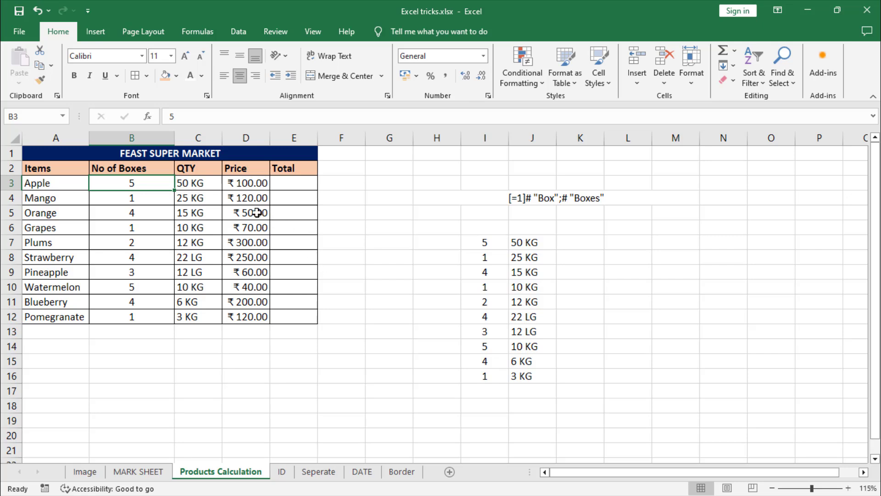
- Enter =C3*D3 in E3 for Apple's Total, which returns #VALUE!
left_click(195, 187)
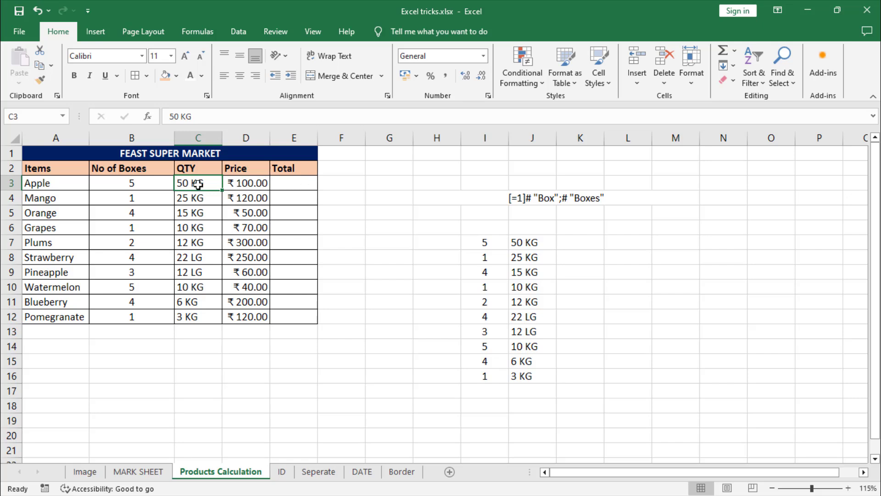
left_click(284, 186)
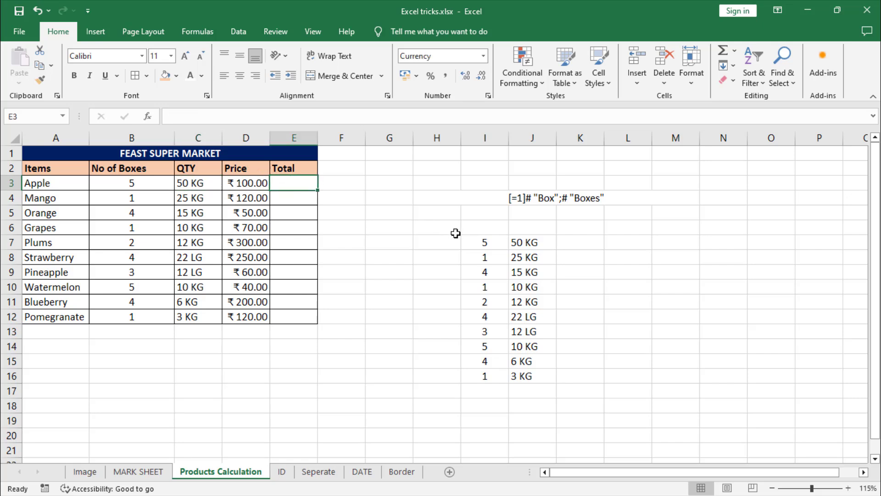
type("=")
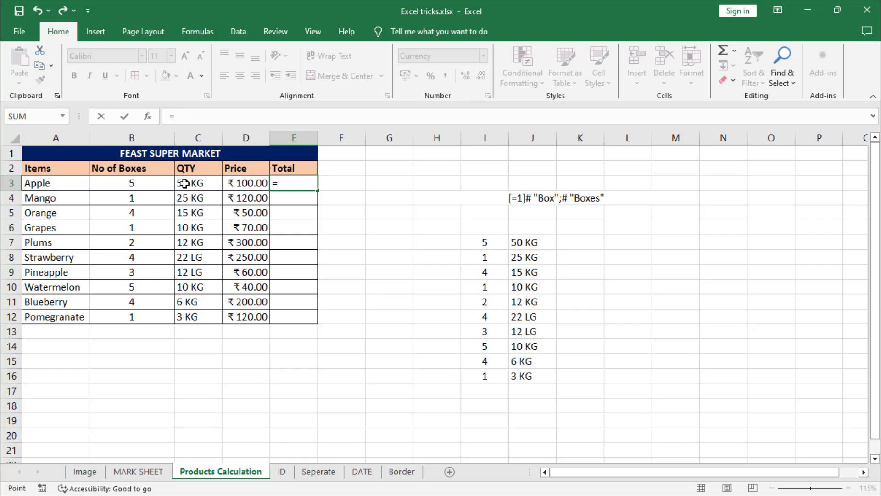
left_click(183, 183)
type("*")
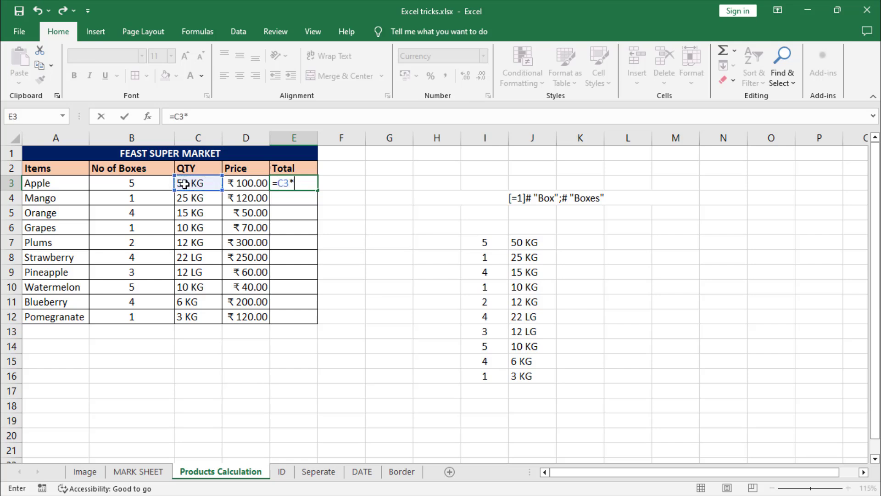
left_click(235, 181)
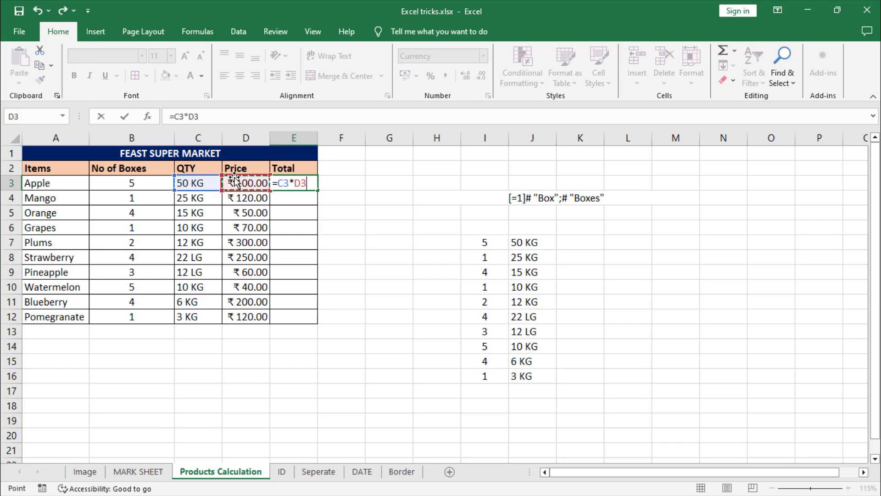
key("Return")
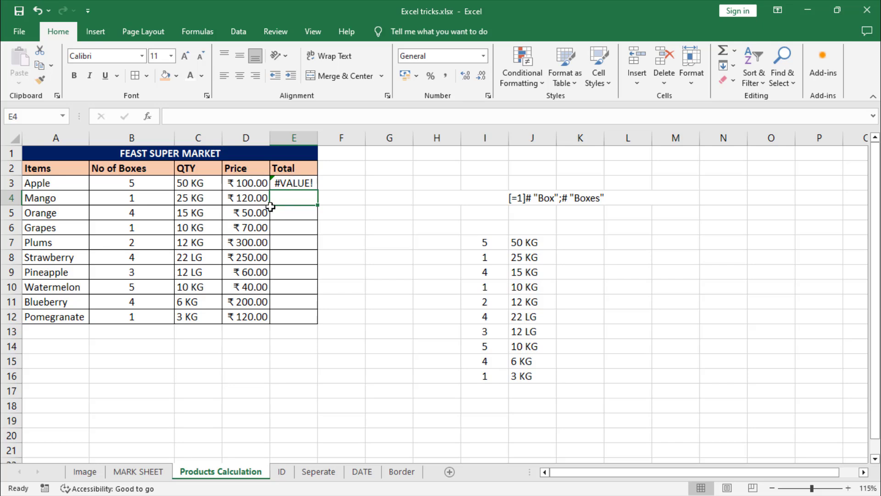
- Check the No of Boxes values for Apple and Mango, then go to the ID sheet
left_click(128, 184)
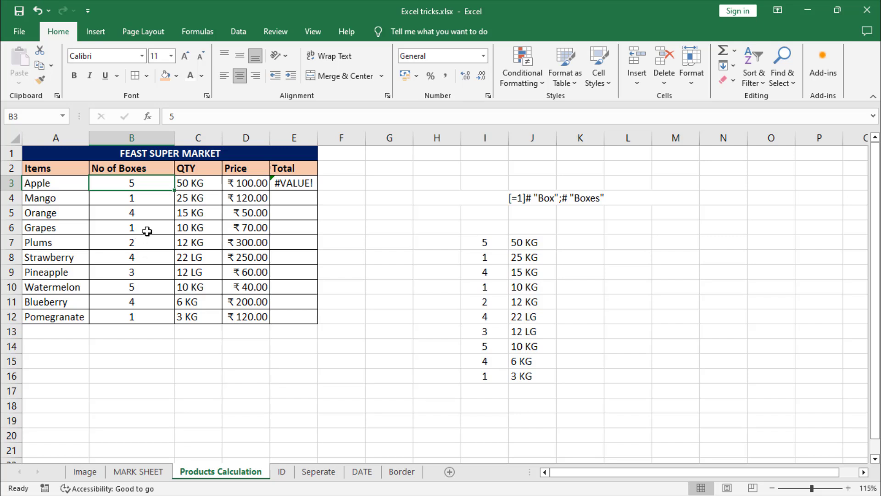
left_click(144, 201)
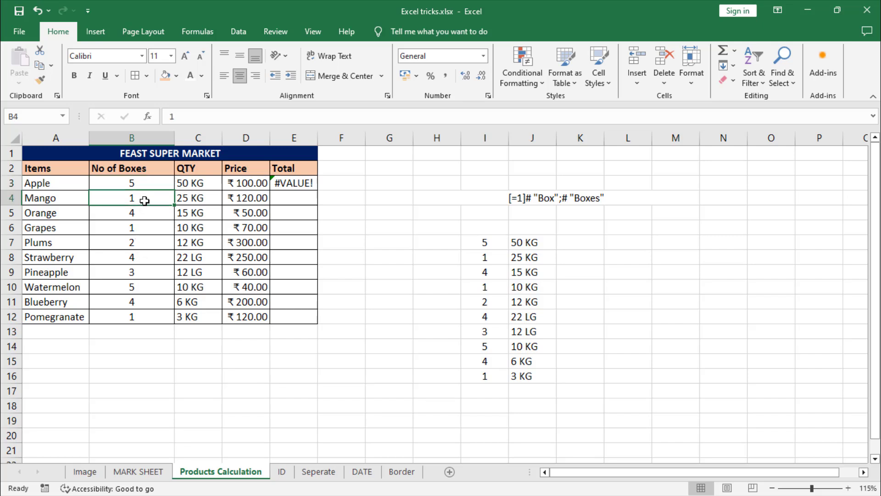
left_click(150, 182)
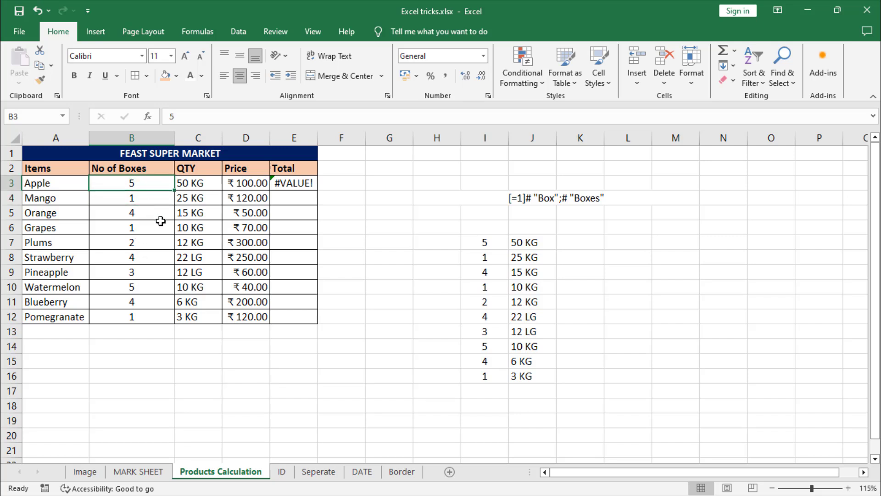
left_click(282, 472)
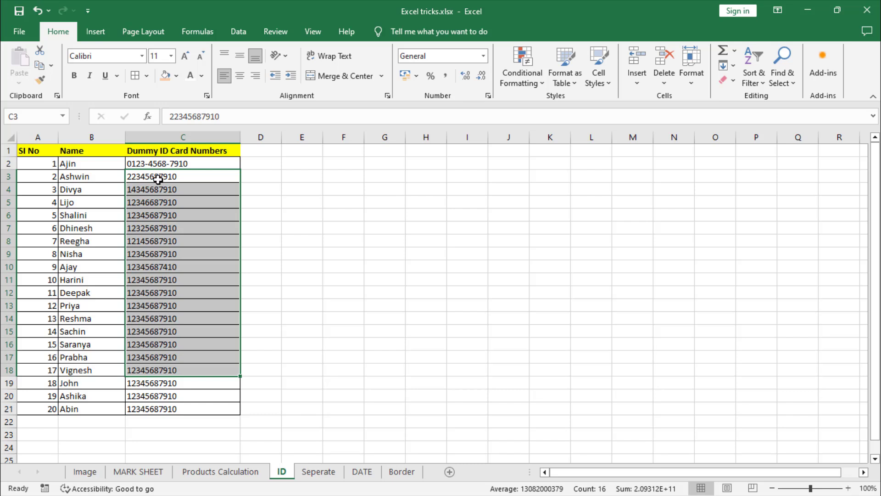
- Select the ID numbers C3:C21, then tour the Seperate, DATE, Border and Image sheets
left_click_drag(171, 178, 197, 409)
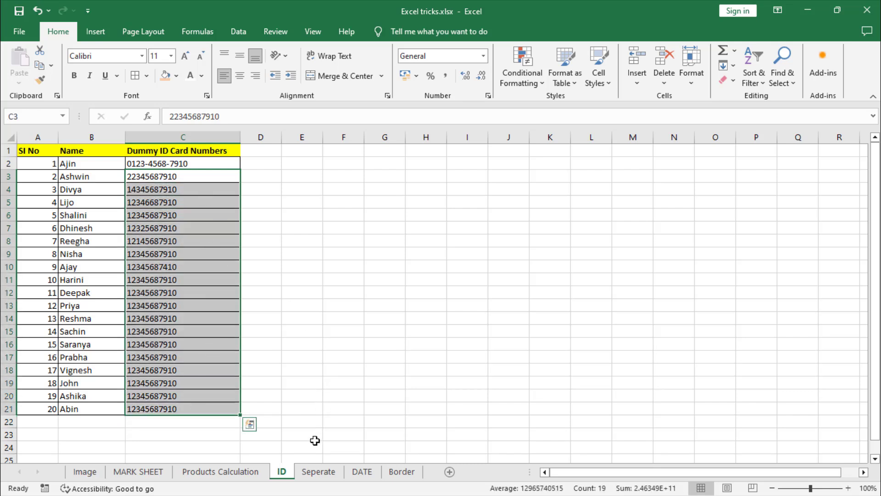
left_click(318, 472)
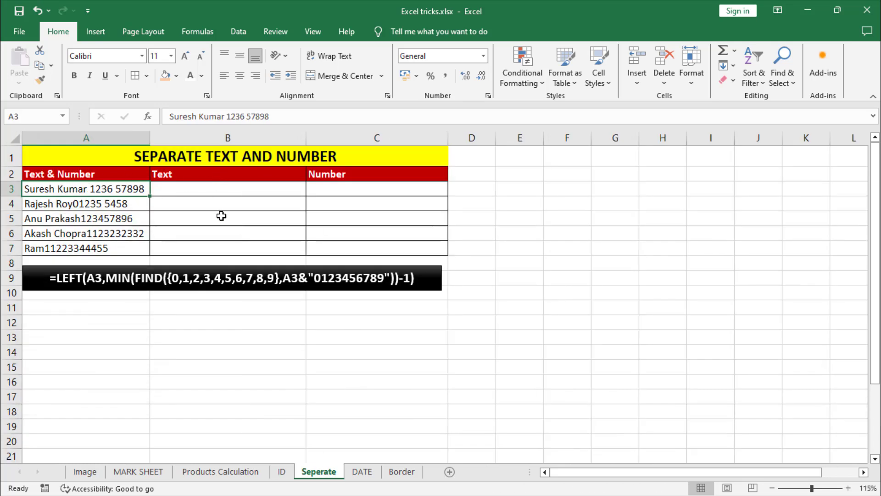
key("ctrl+Page_Down")
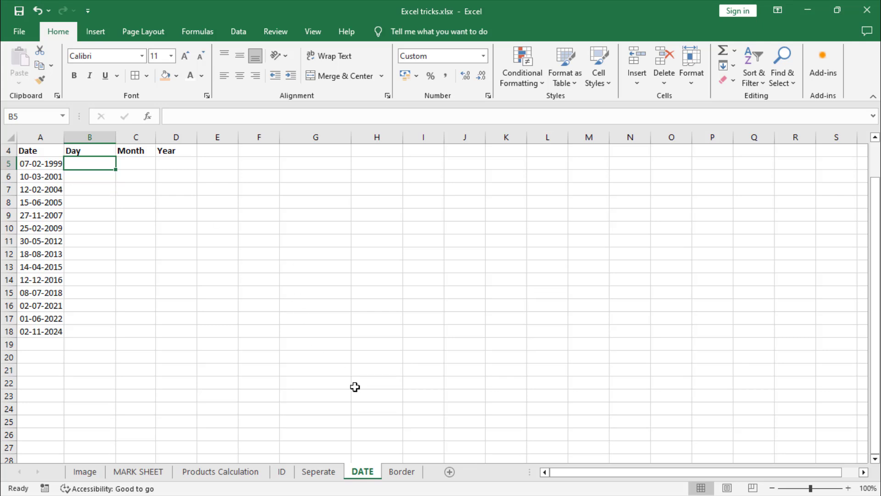
left_click(402, 472)
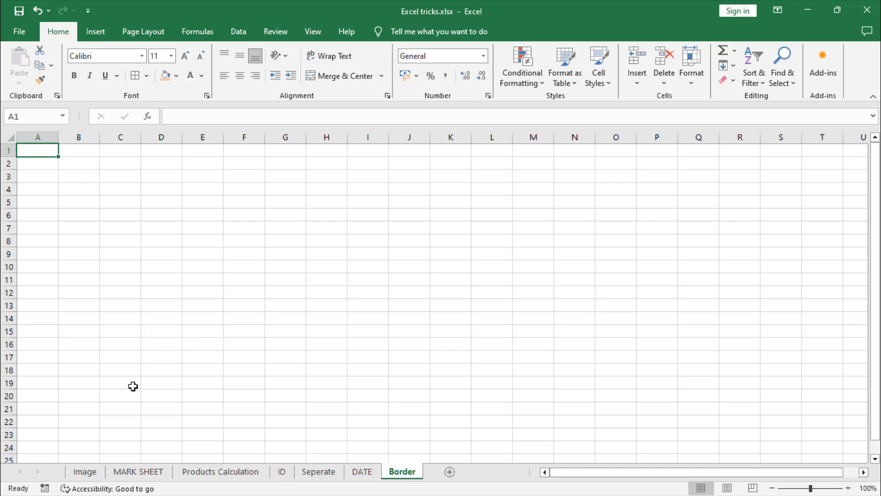
left_click(95, 472)
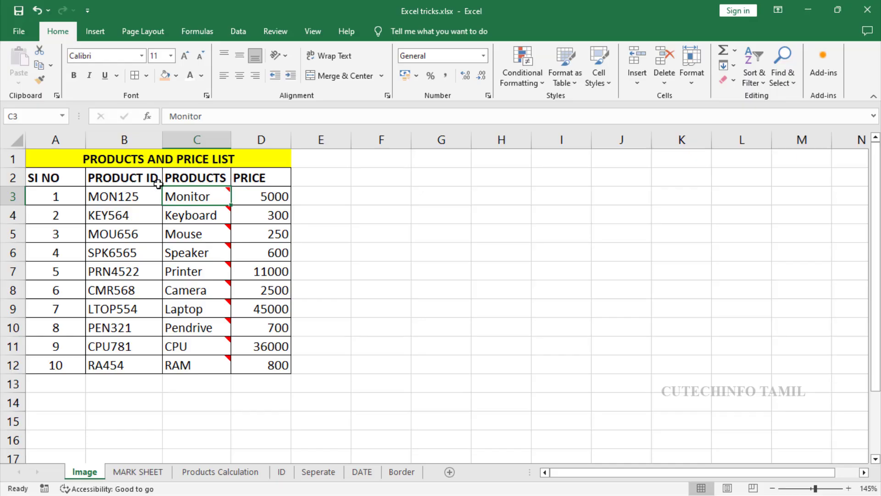
mouse_move(202, 199)
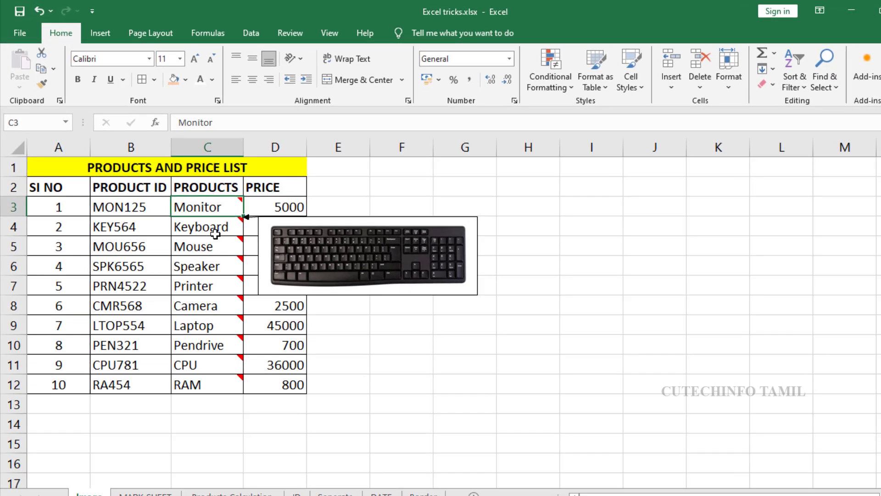
- Delete the picture comment from the Monitor cell C3 using Delete Comment
mouse_move(208, 232)
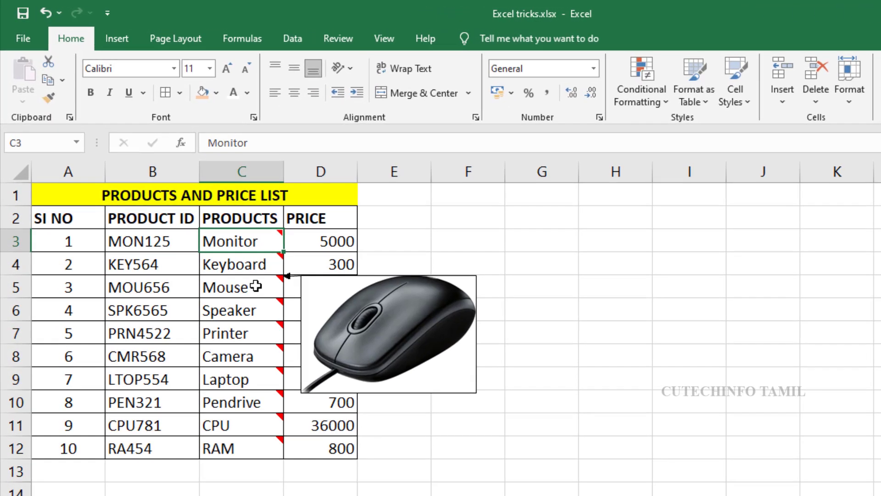
mouse_move(266, 334)
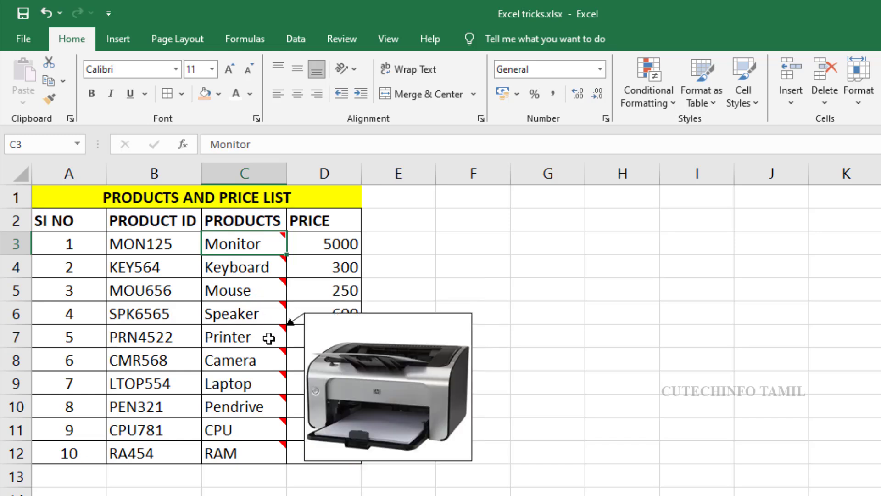
mouse_move(277, 245)
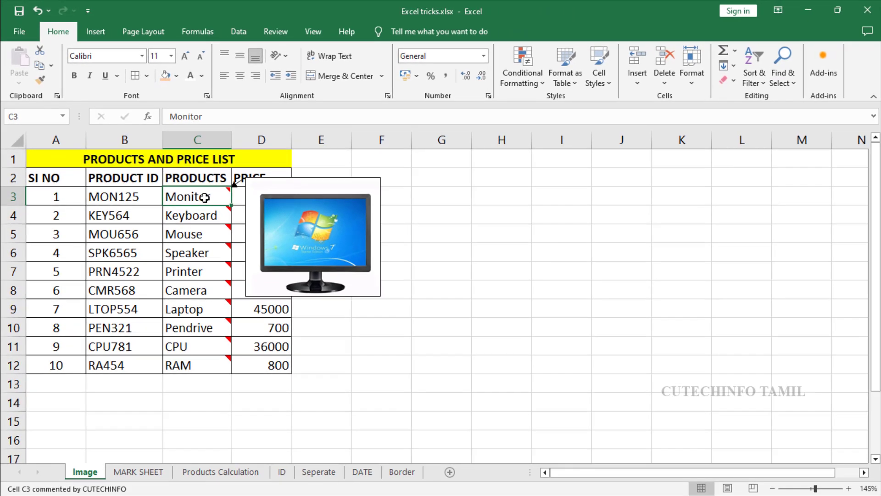
right_click(254, 245)
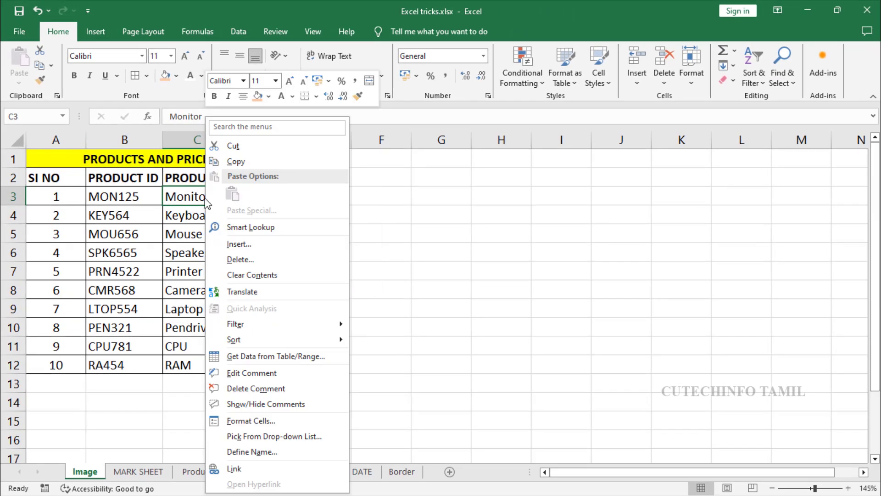
left_click(257, 388)
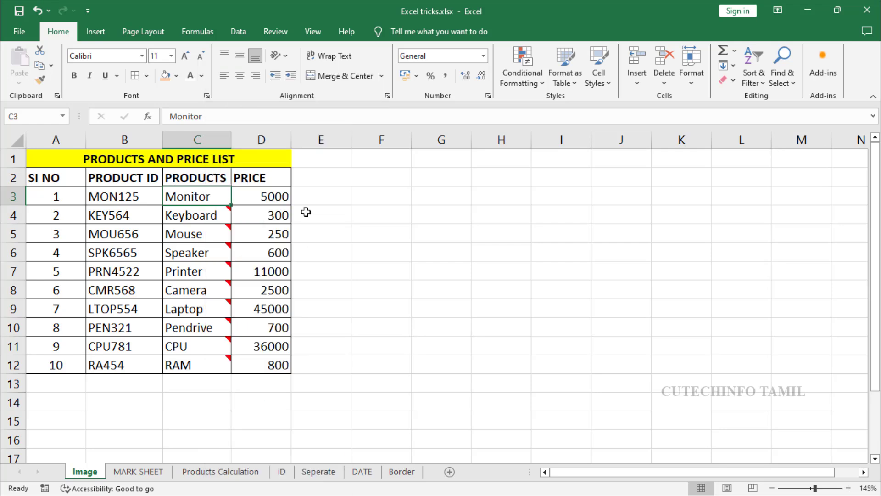
left_click(197, 219)
left_click(198, 198)
- Insert a blank comment on C3, remove its author label, and open Format Comment
right_click(198, 196)
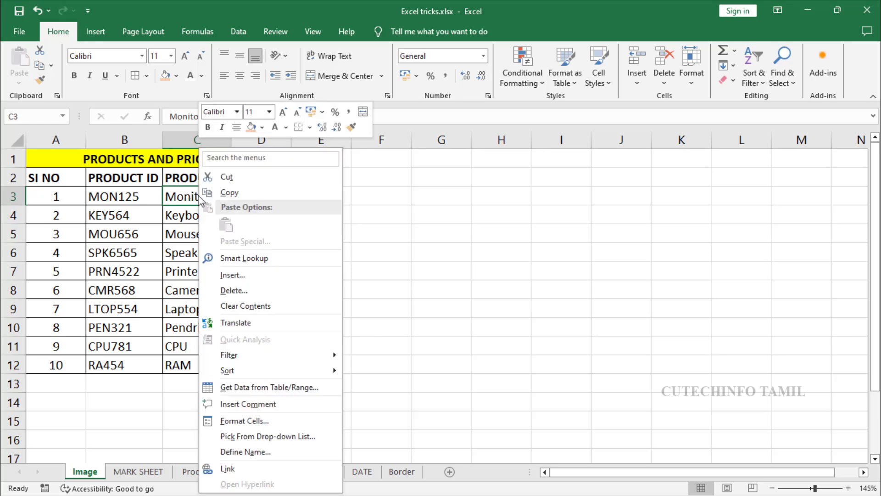
left_click(250, 404)
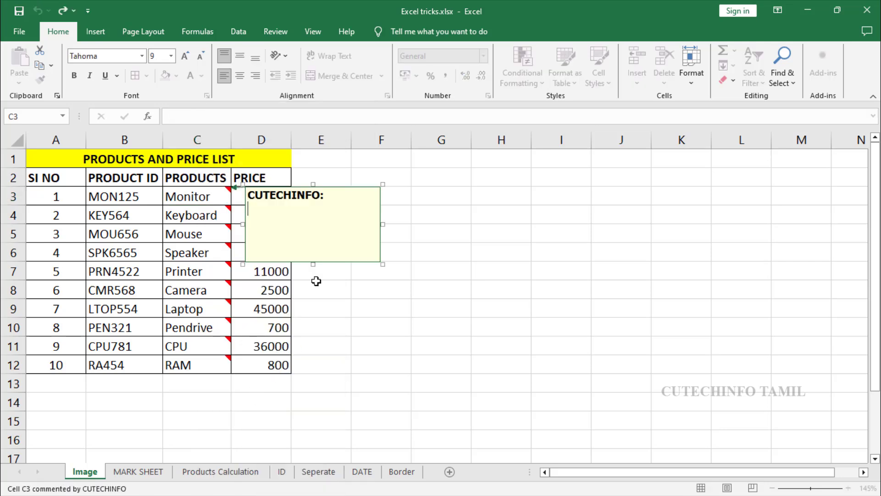
left_click_drag(340, 196, 244, 197)
key("Delete")
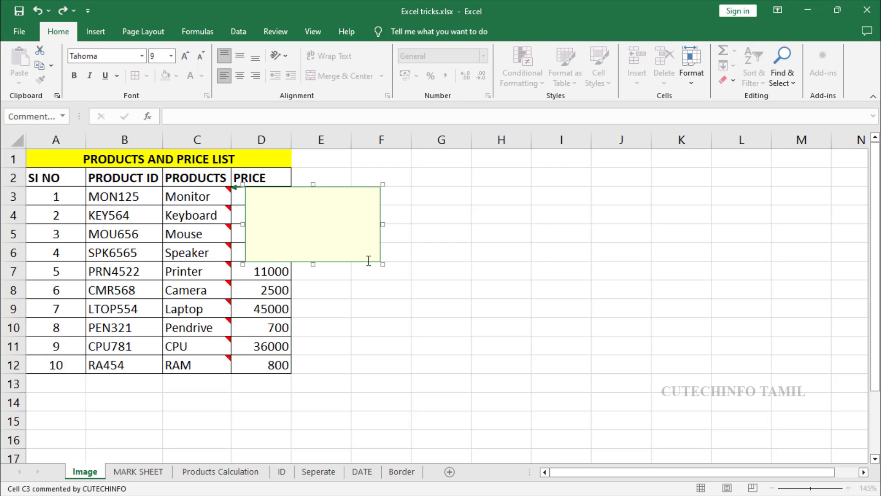
right_click(379, 185)
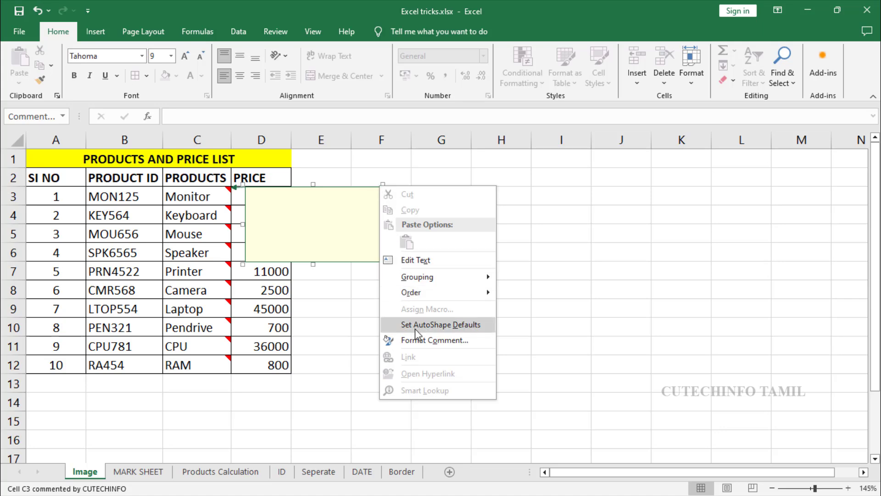
left_click(426, 341)
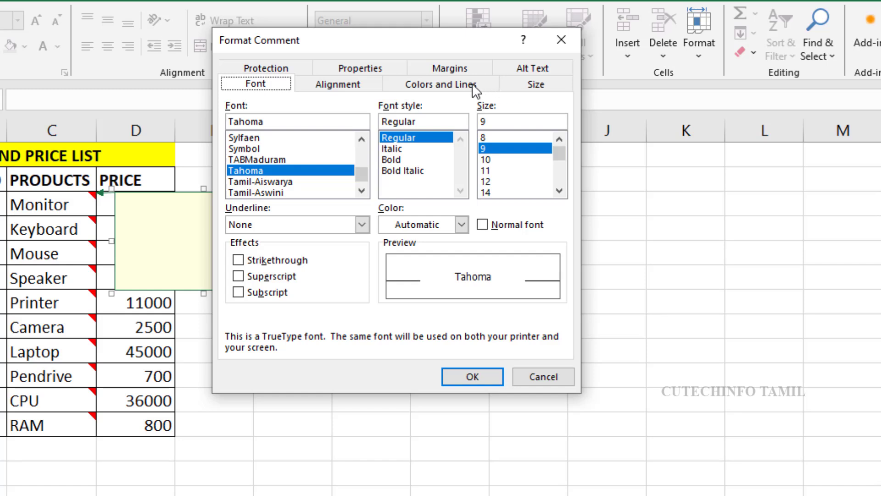
- Go to Colors and Lines > Fill Color > Fill Effects > Picture and choose Select Picture
left_click(475, 91)
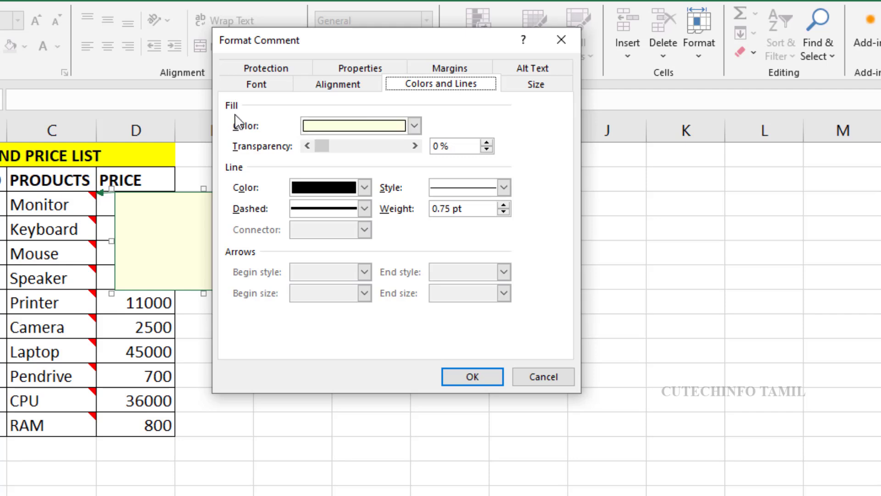
left_click(415, 126)
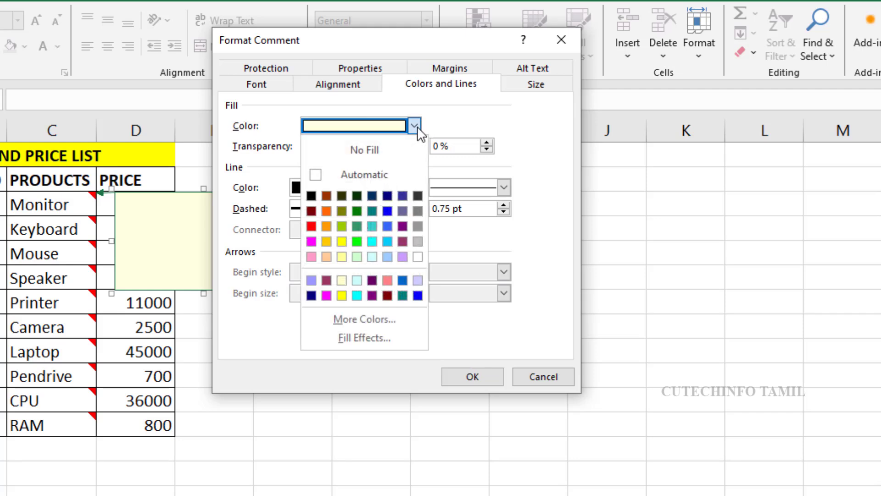
left_click(367, 339)
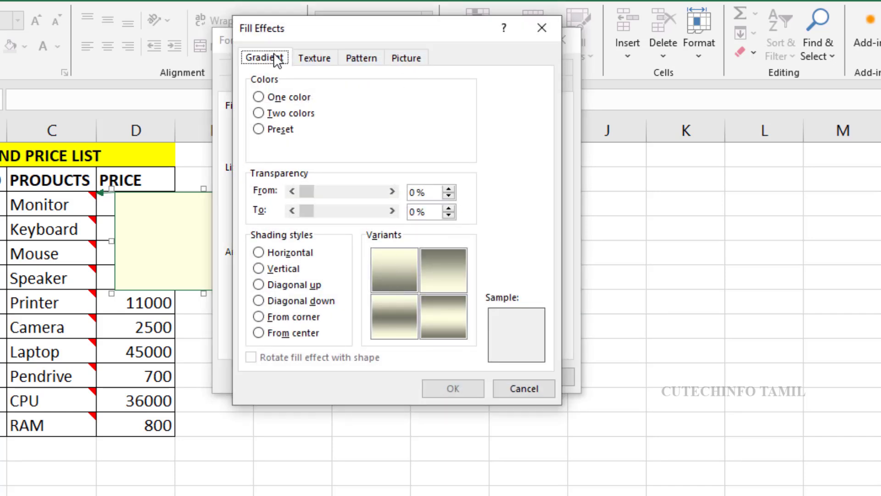
left_click(410, 61)
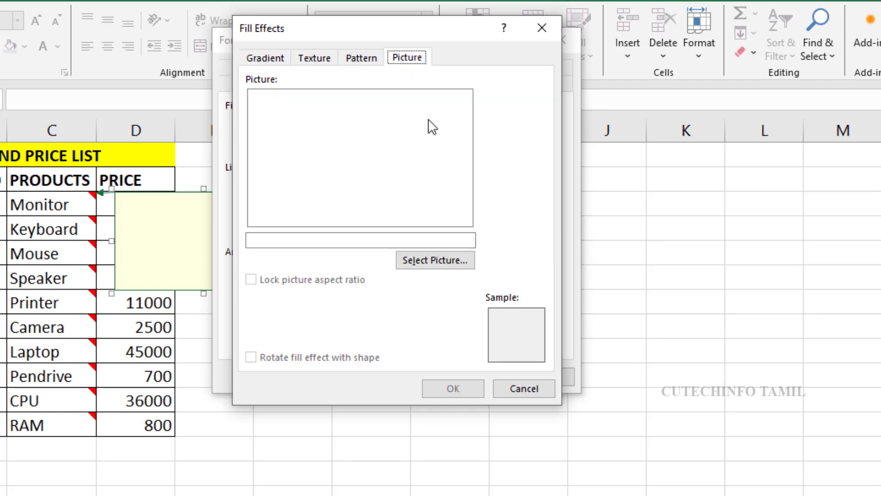
left_click(420, 259)
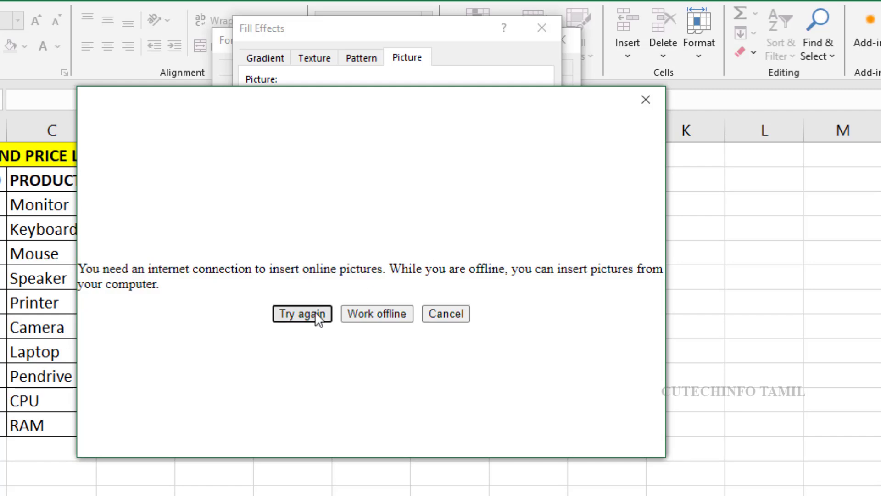
- Work offline and insert hd-computer-monitor.jpg from D:\Excel Tricks as the fill picture
left_click(389, 313)
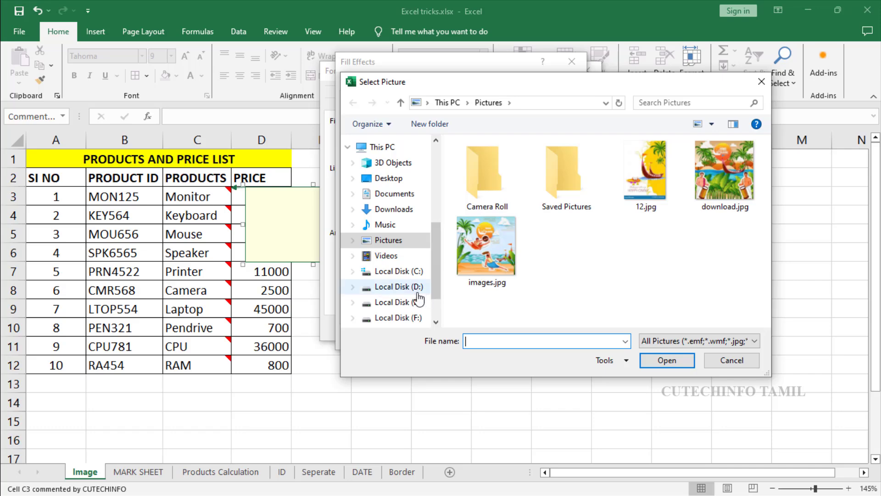
left_click(395, 287)
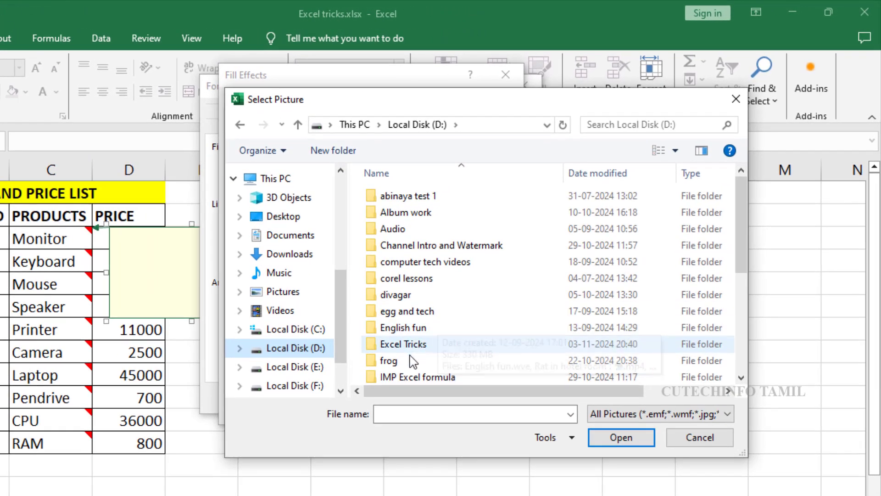
double_click(427, 331)
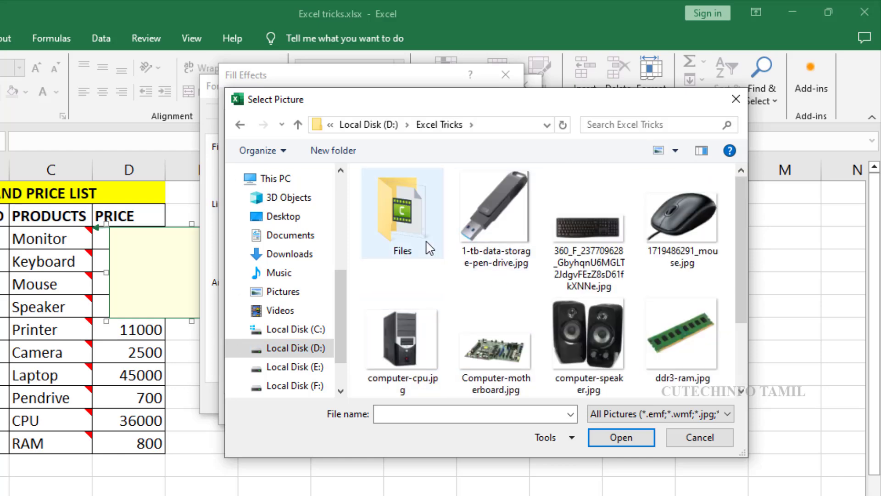
scroll(622, 307, "down", 2)
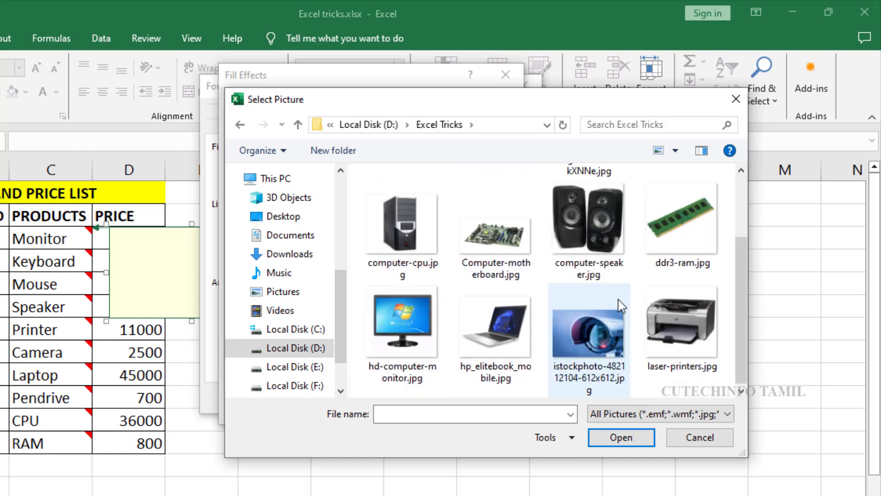
left_click(404, 347)
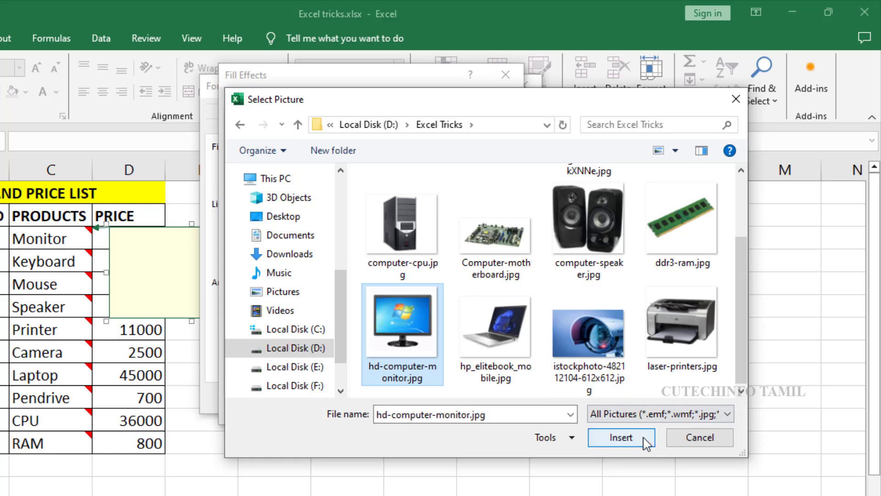
left_click(626, 436)
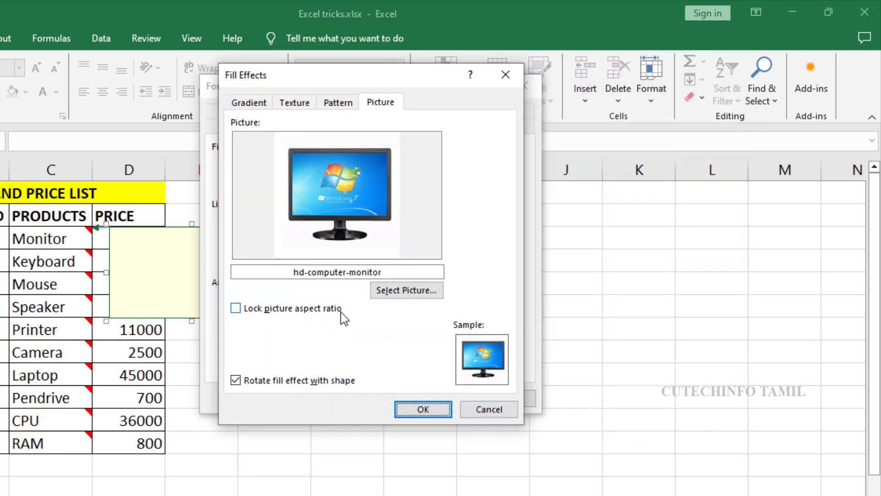
- Lock the picture aspect ratio, apply the fill, and stretch the comment to show the whole monitor
left_click(236, 310)
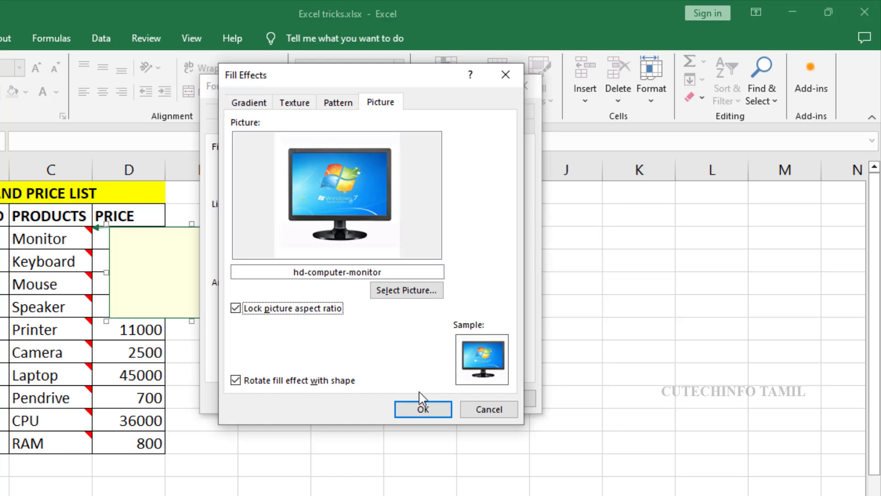
left_click(428, 409)
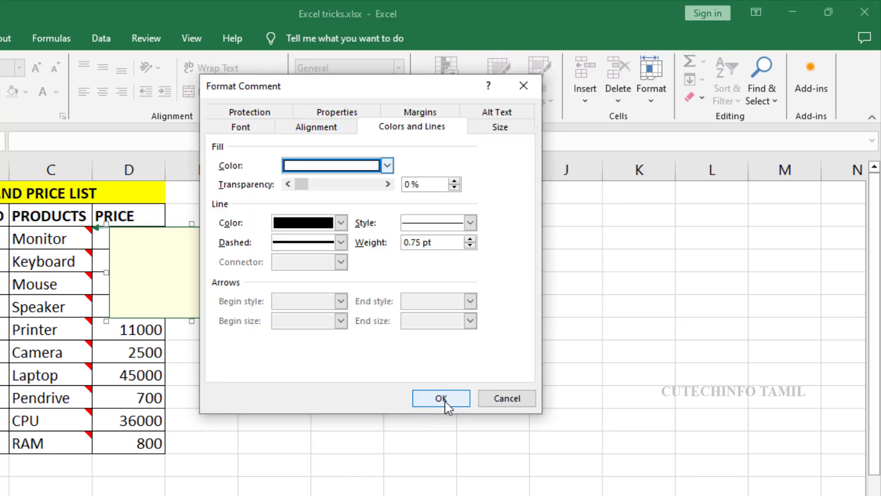
left_click(441, 401)
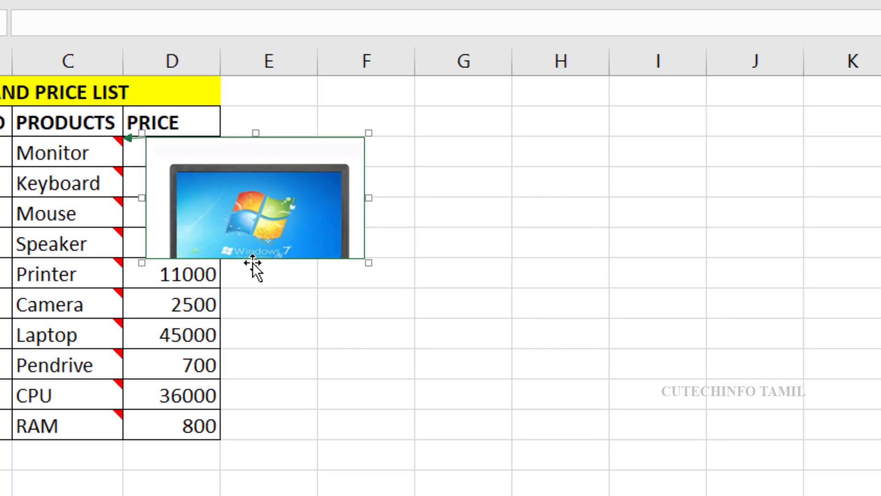
left_click_drag(252, 266, 255, 307)
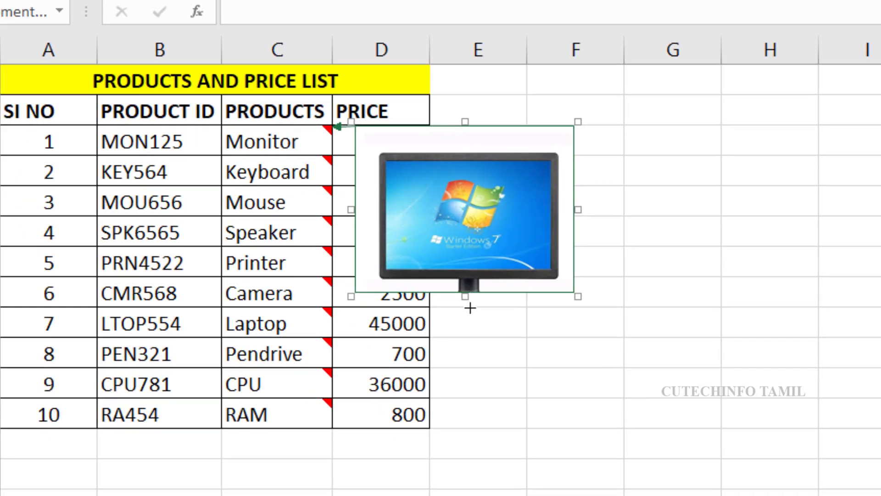
left_click_drag(470, 308, 473, 333)
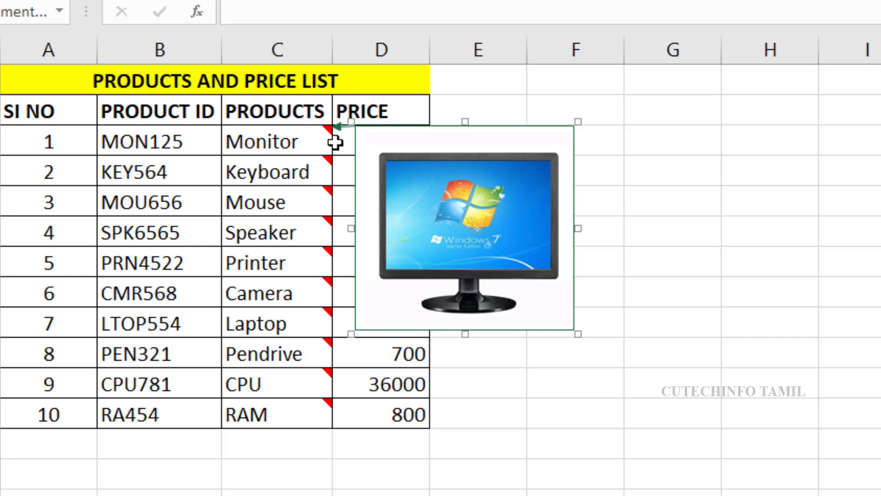
- Reset the C3 comment's fill colour to Automatic in Format Comment
right_click(576, 124)
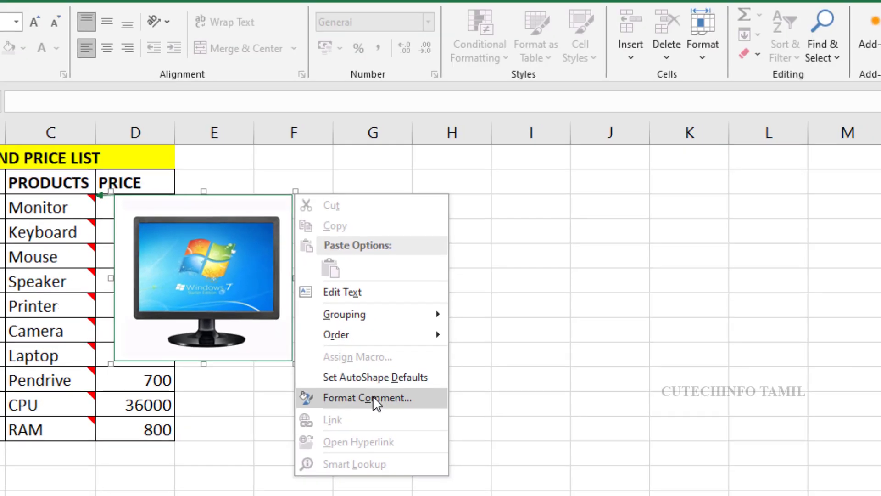
left_click(674, 379)
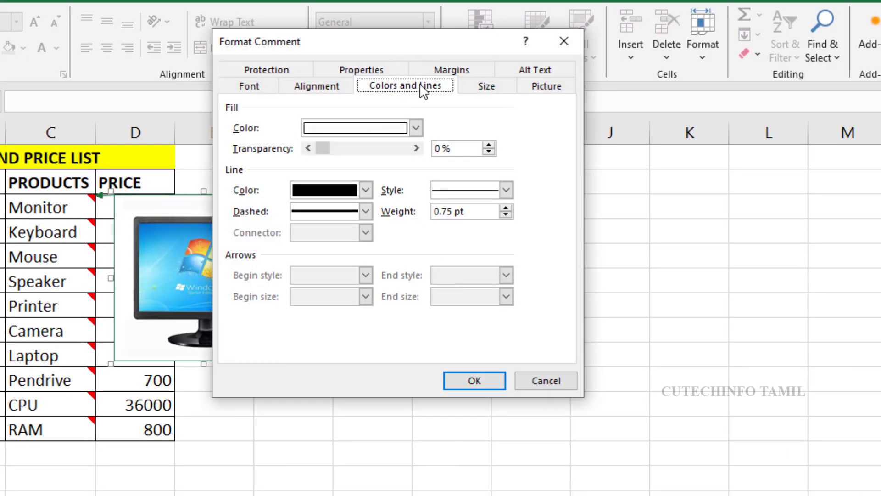
left_click(415, 129)
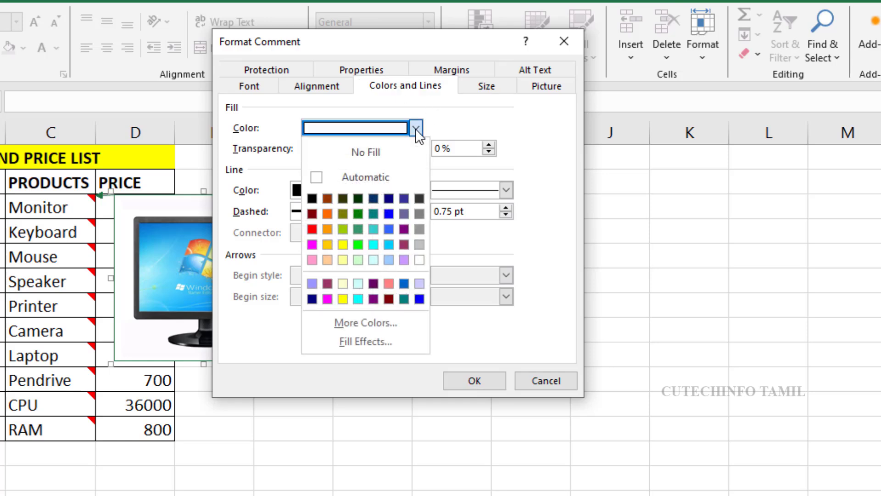
left_click(370, 178)
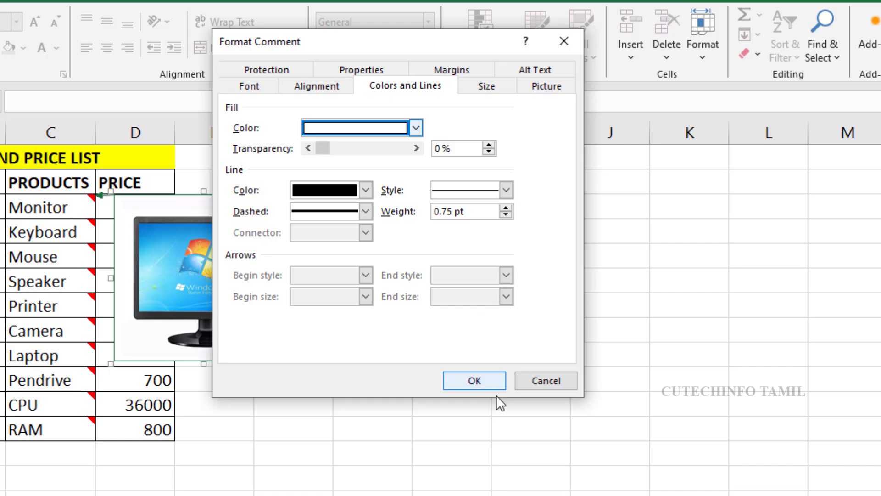
left_click(475, 380)
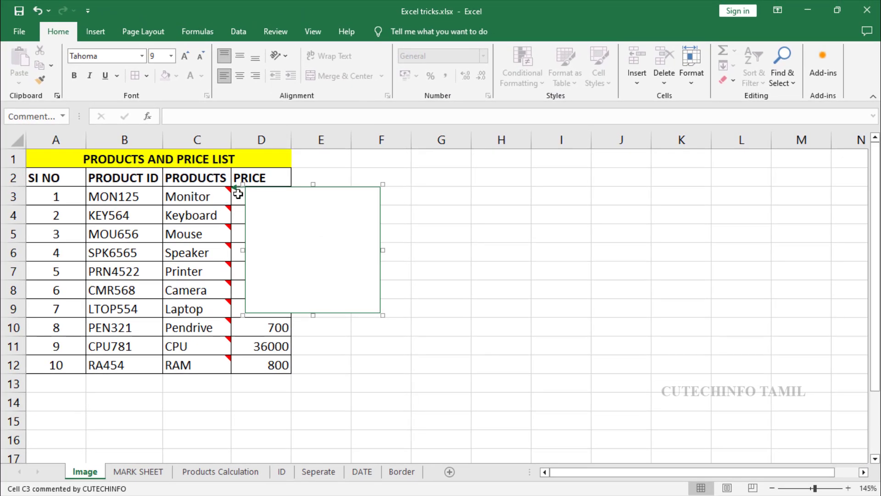
left_click(200, 200)
- Paste the monitor's brand, size, display and aspect-ratio details into the C3 comment
right_click(229, 191)
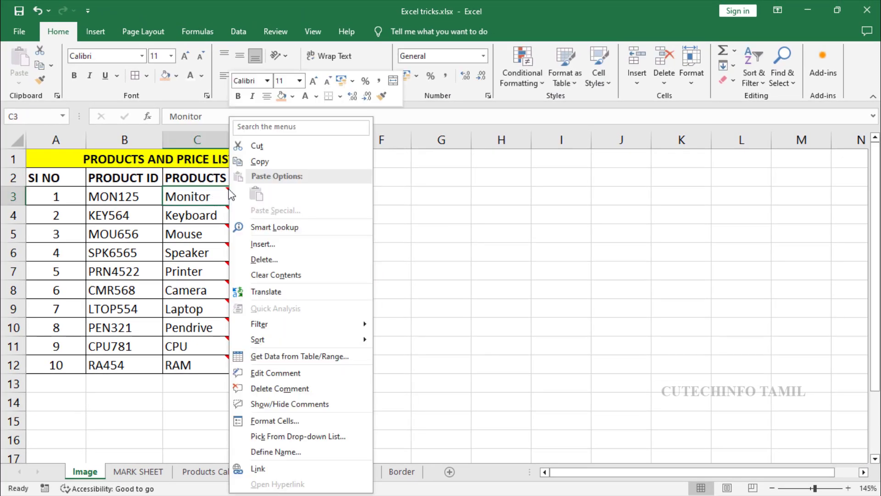
left_click(275, 373)
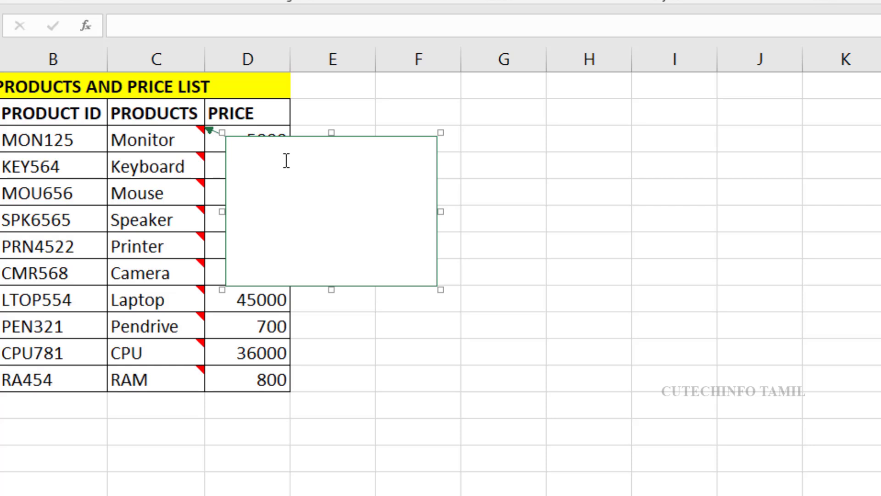
type("Brand : Dell Monitor SIZE : 18.5 Inches Display : LED Aspect Ratio : 16.9")
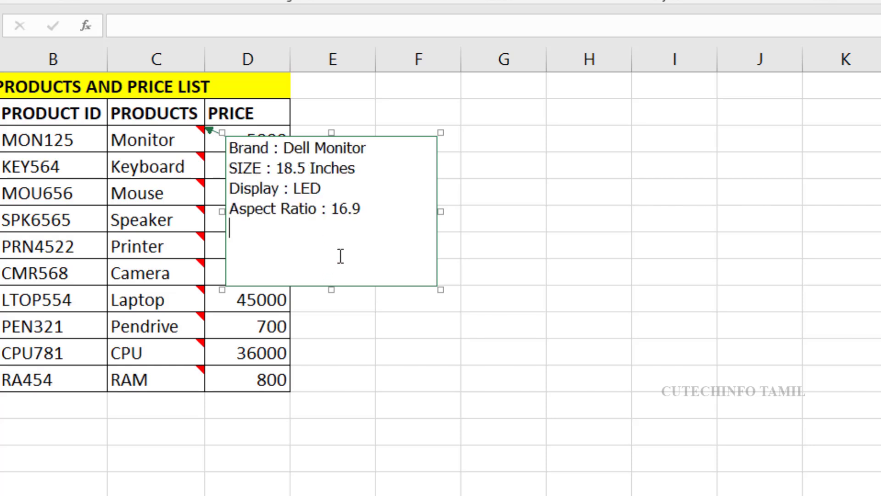
left_click(179, 165)
mouse_move(189, 140)
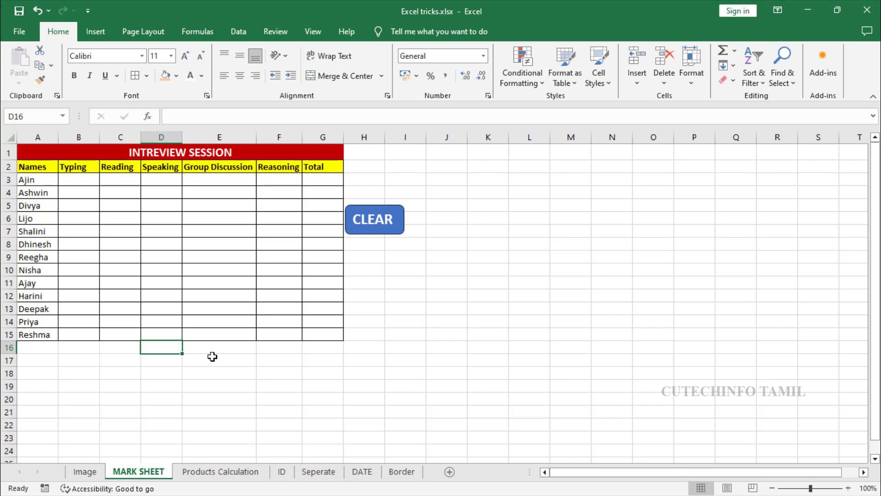
- Enter =RANDBETWEEN(35,100) into all of B3:F15 at once with Ctrl+Enter
left_click_drag(79, 180, 278, 338)
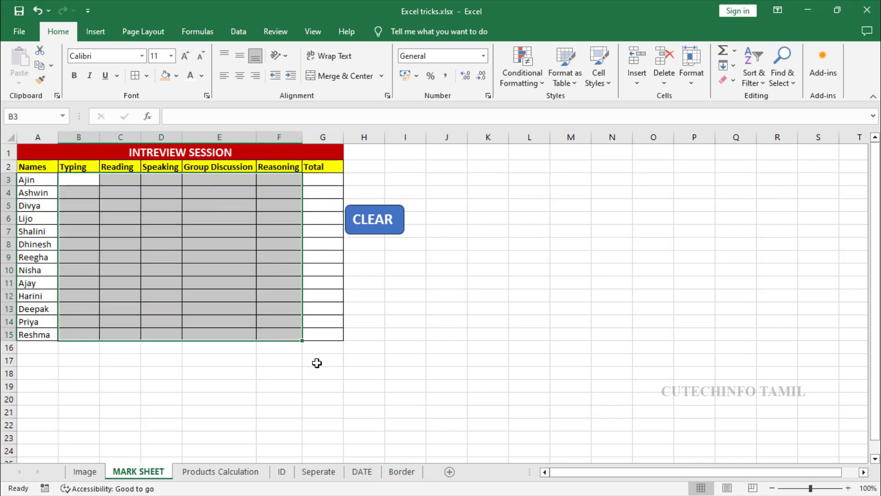
left_click(222, 352)
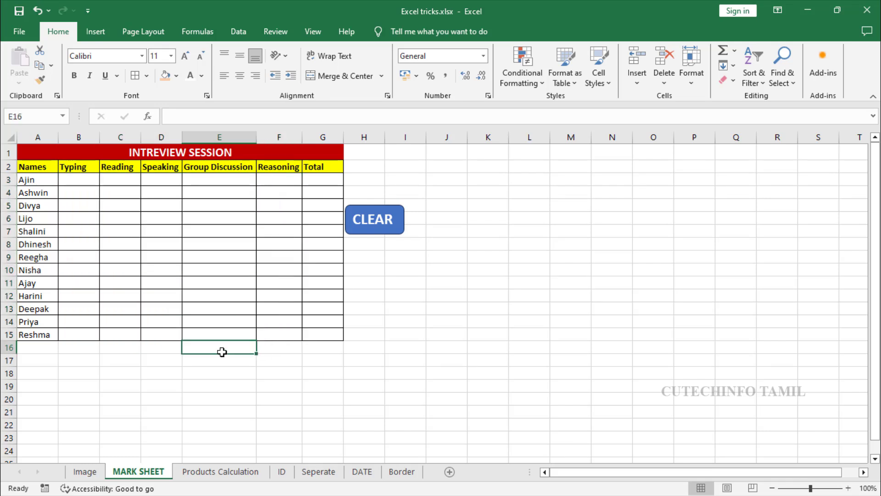
left_click_drag(80, 180, 283, 334)
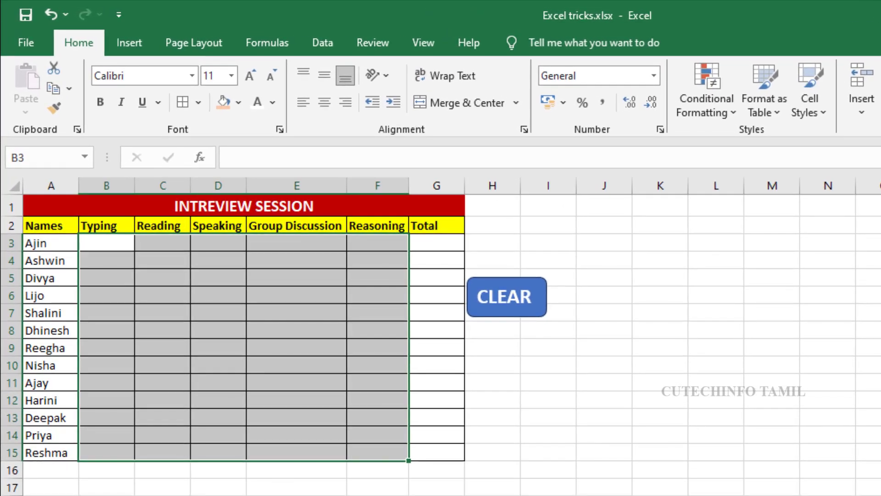
type("=")
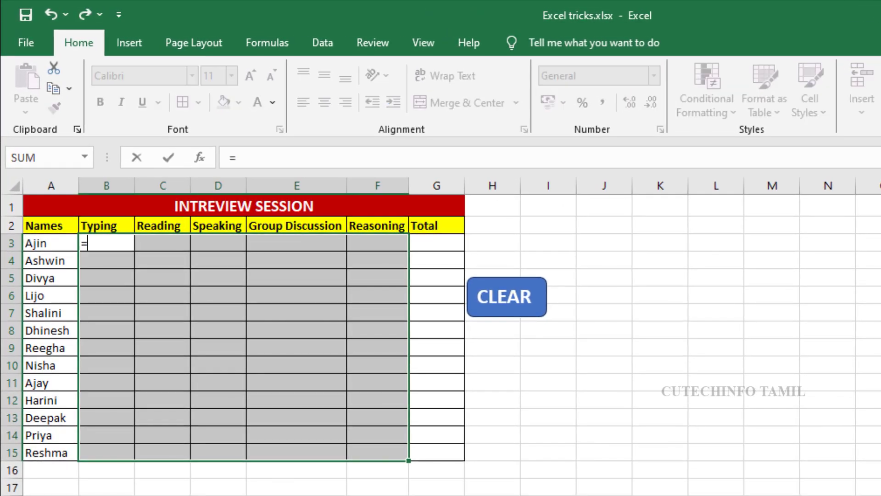
type("ran")
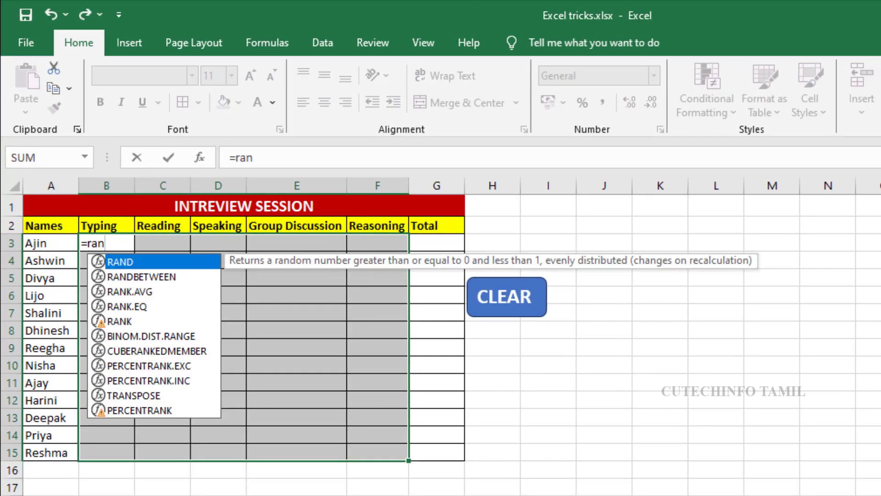
key("Down")
key("Tab")
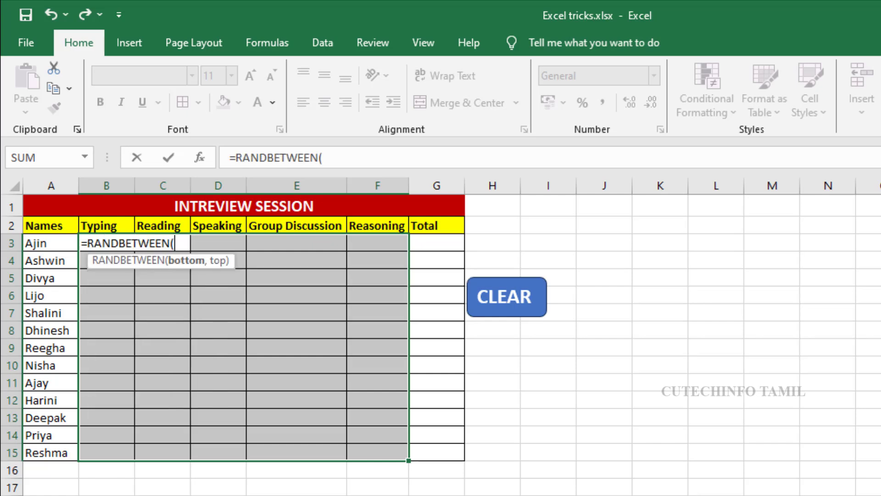
type("35,1")
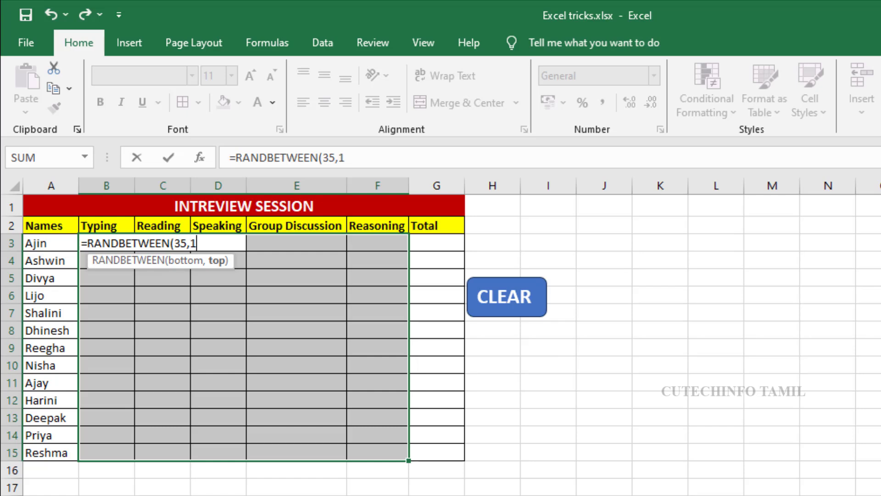
type("00)")
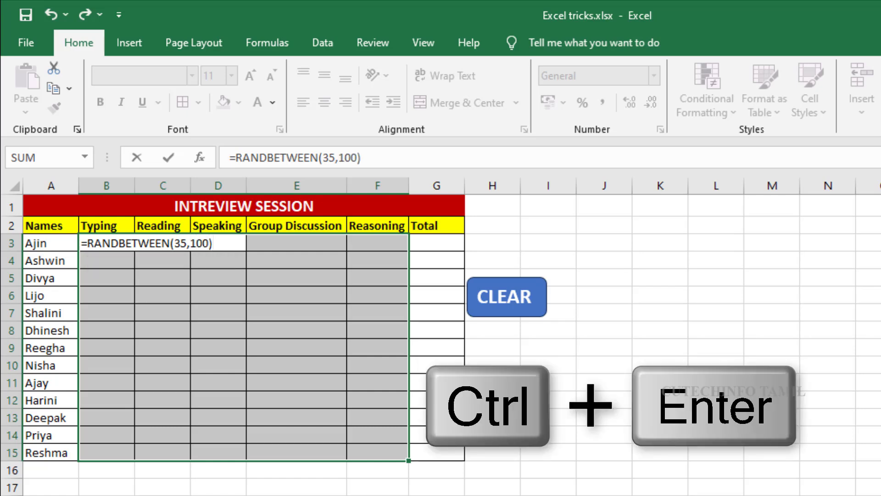
key("ctrl+Return")
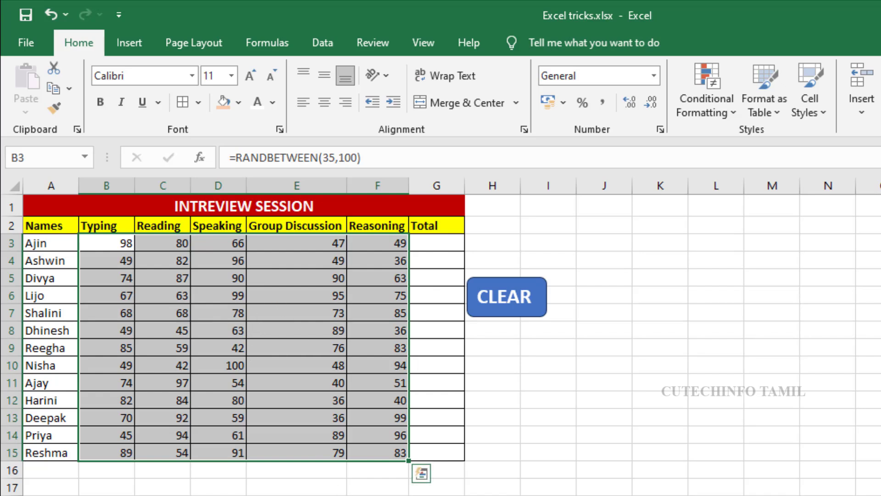
- Paste the B3:F15 marks over themselves as values, replacing the RANDBETWEEN formulas
key("ctrl+c")
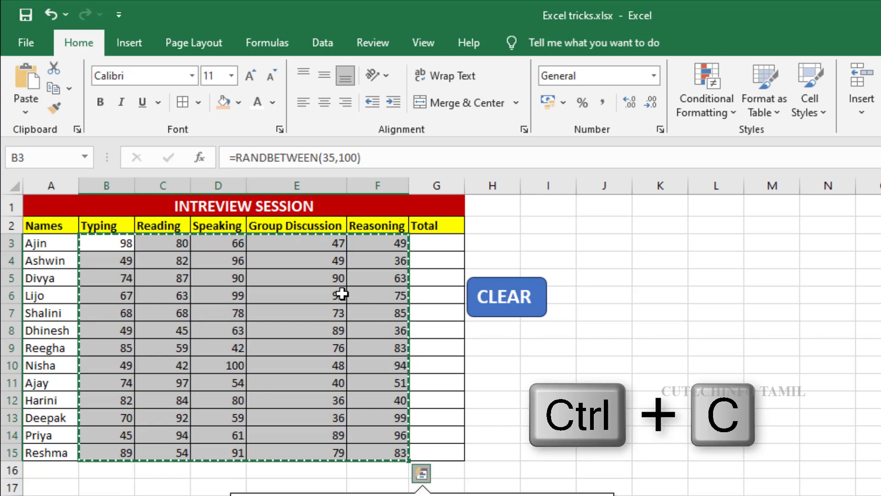
right_click(289, 264)
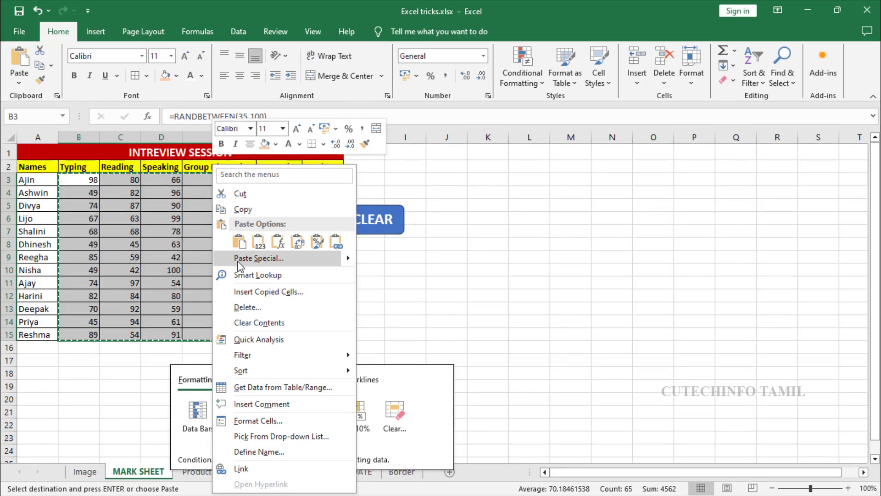
left_click(239, 260)
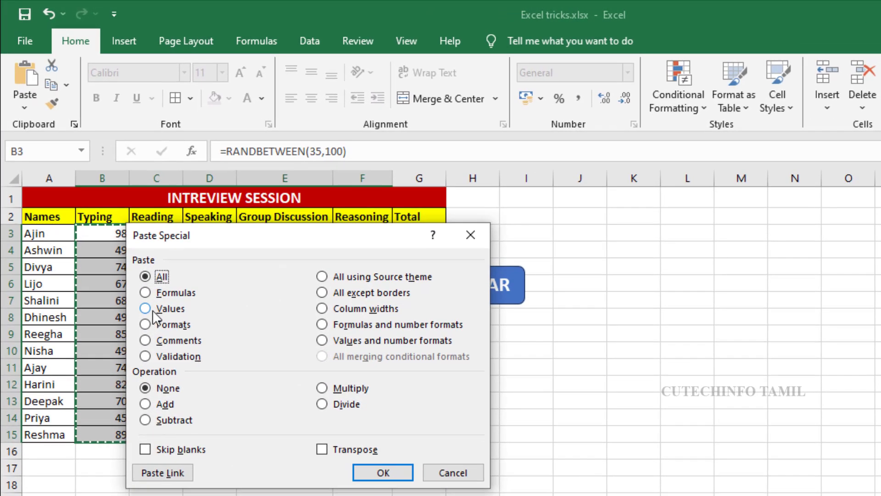
left_click(153, 309)
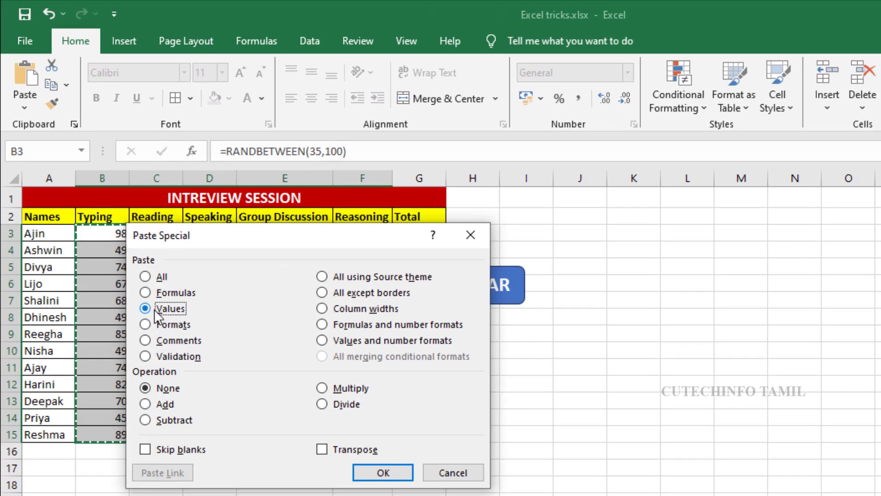
left_click(371, 477)
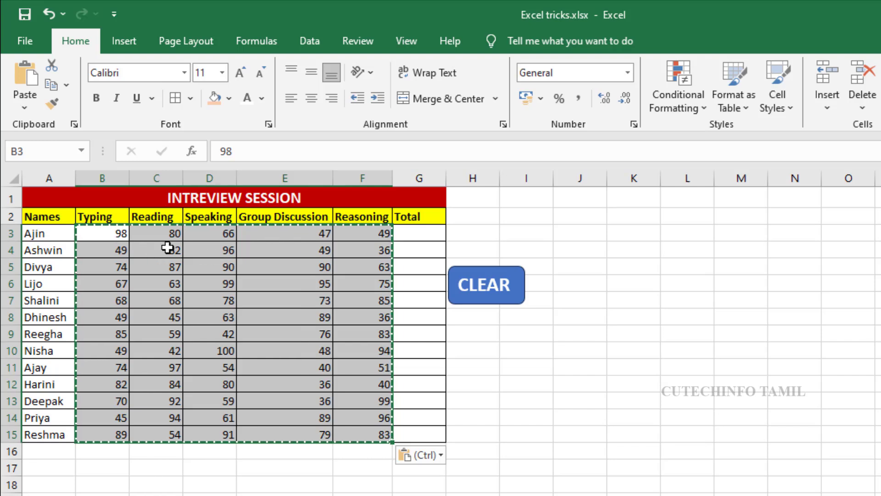
- AutoSum the five marks in G3 and fill the total down to G15
left_click(423, 234)
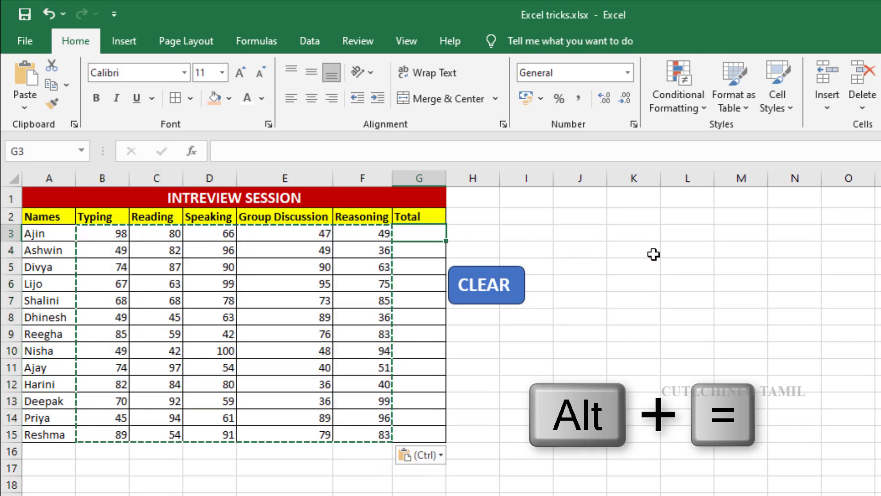
key("alt+equal")
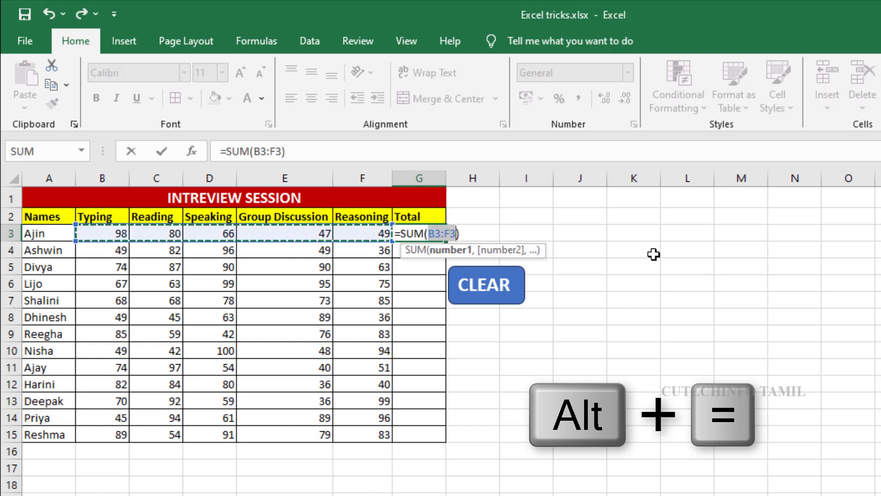
key("Return")
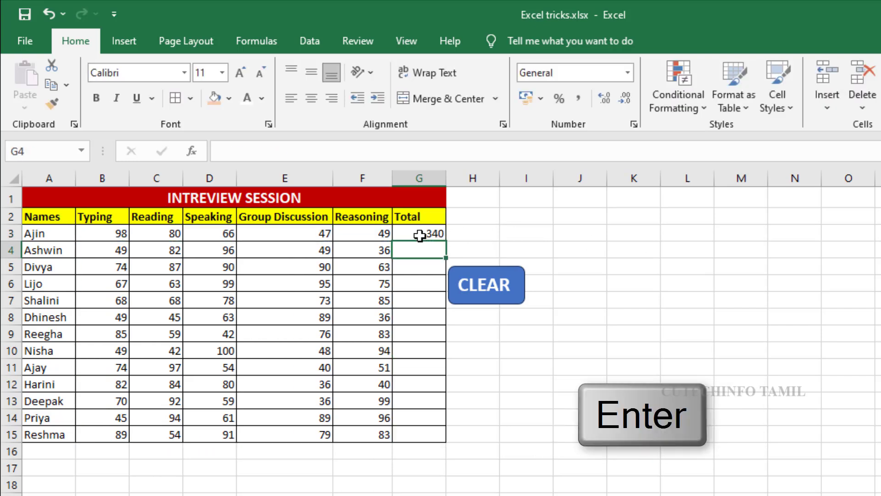
left_click_drag(421, 234, 435, 433)
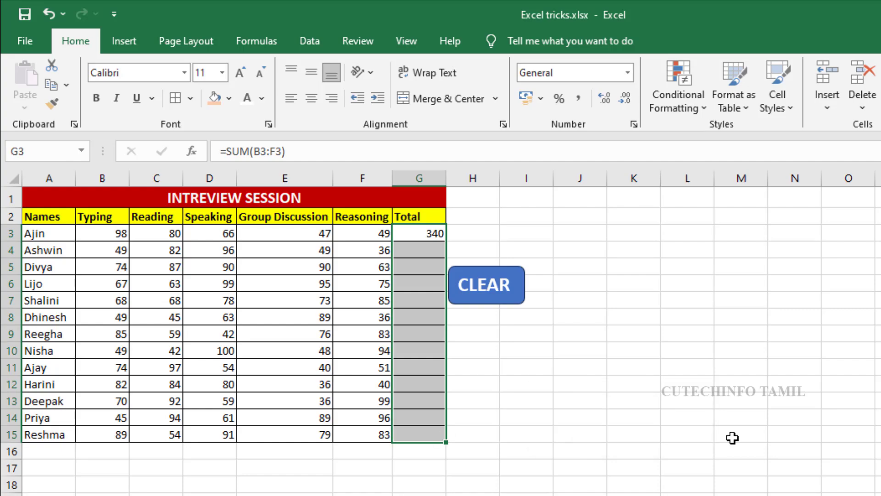
key("ctrl+d")
left_click(419, 451)
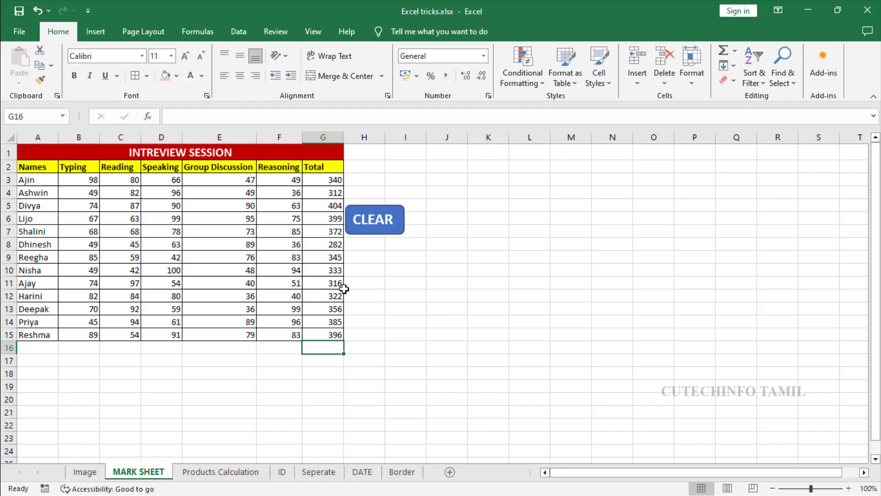
left_click_drag(77, 179, 253, 293)
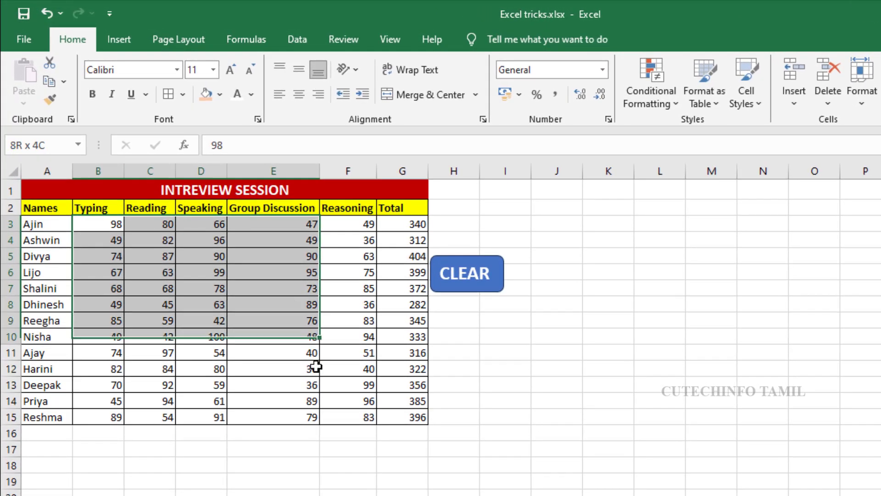
left_click_drag(316, 366, 338, 420)
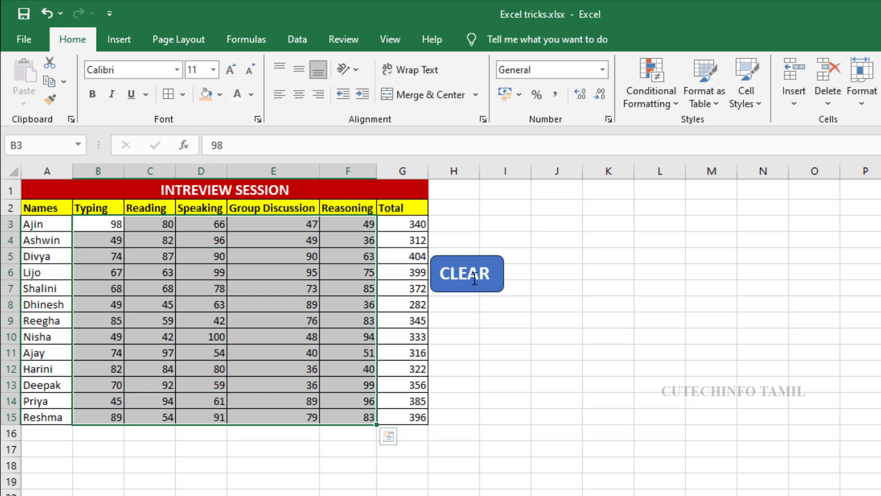
- Delete the old CLEAR shape and draw a new rectangle beside the marks table
left_click(455, 317)
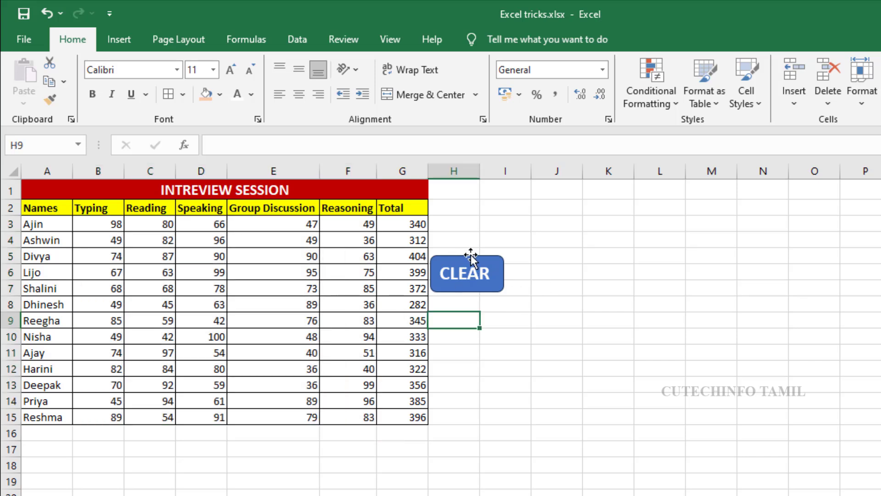
left_click(471, 257)
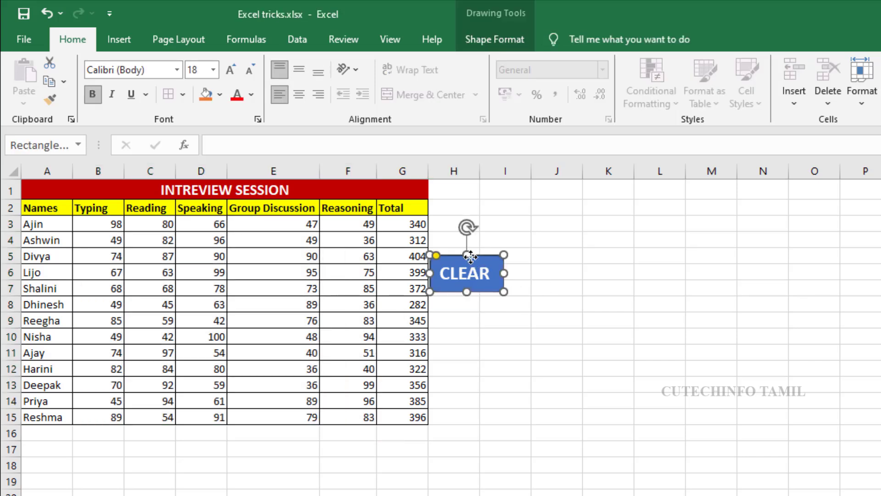
key("Delete")
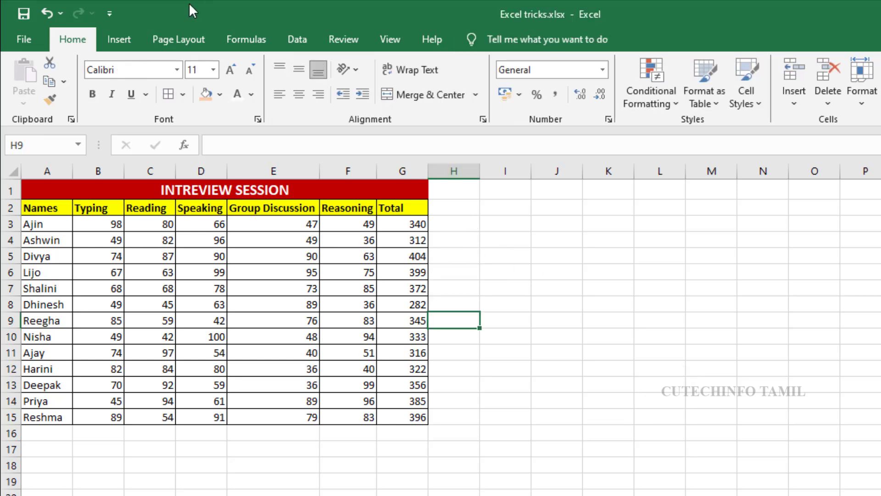
left_click(115, 39)
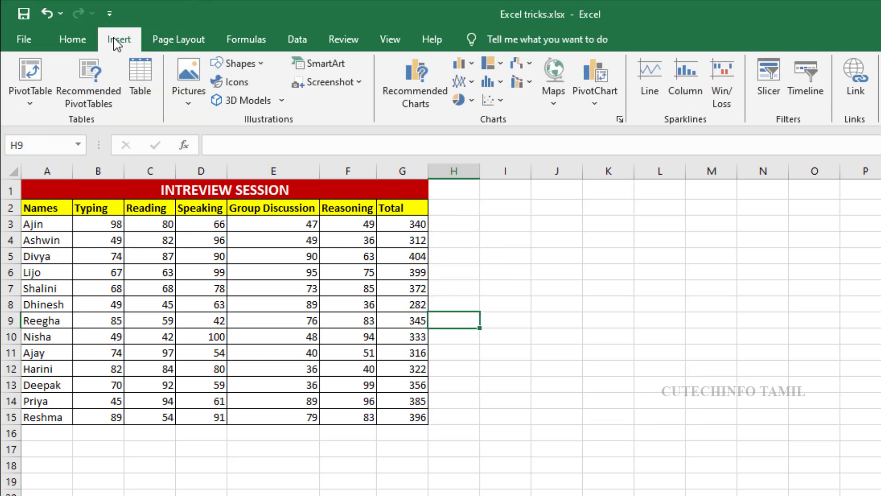
left_click(258, 60)
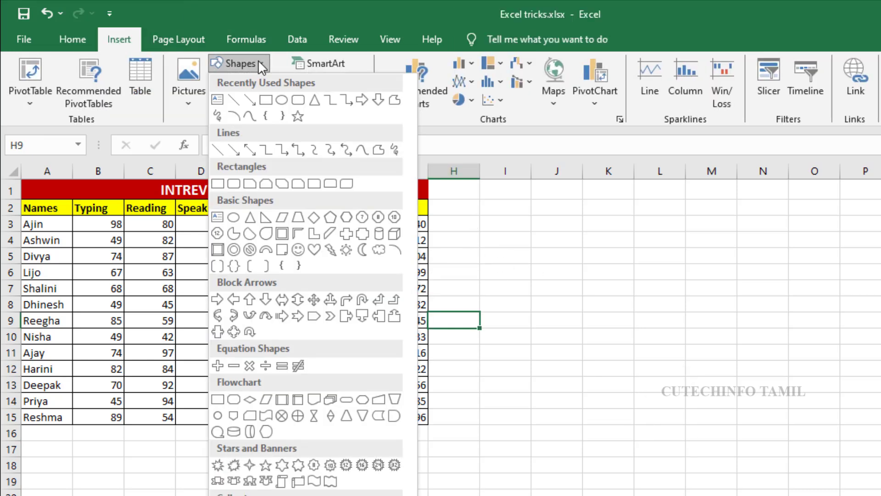
left_click(298, 99)
left_click_drag(493, 254, 584, 297)
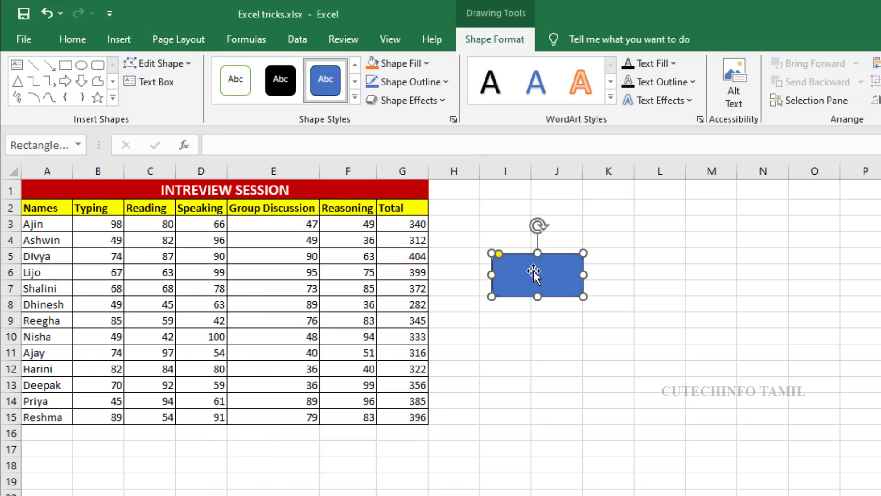
- Label the rectangle CLEAR and format its text as 24-point bold
right_click(535, 274)
left_click(592, 365)
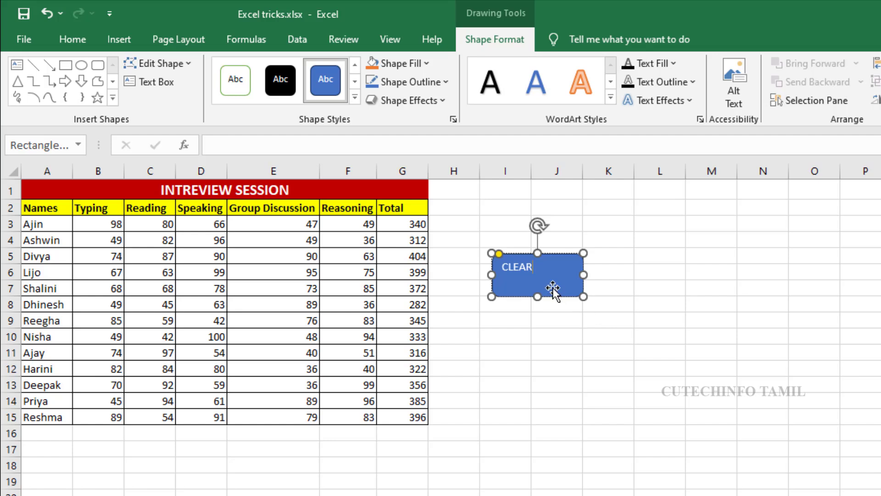
key("ctrl+a")
key("ctrl+a")
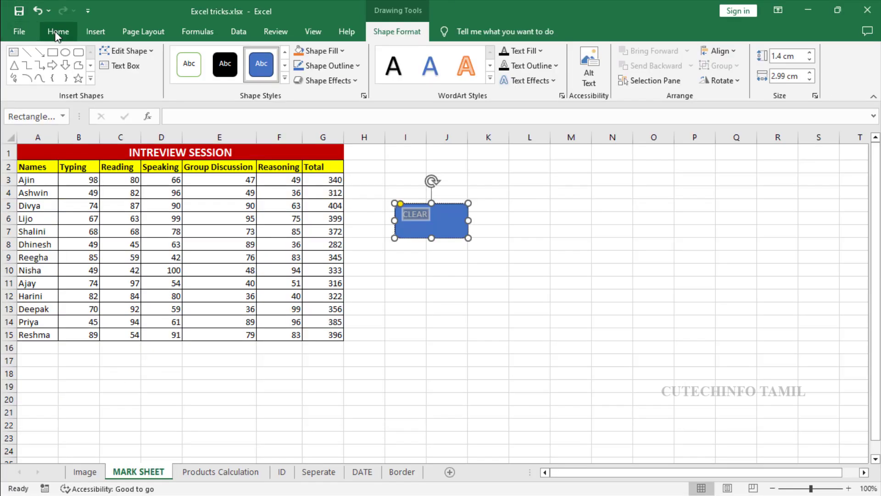
left_click(59, 31)
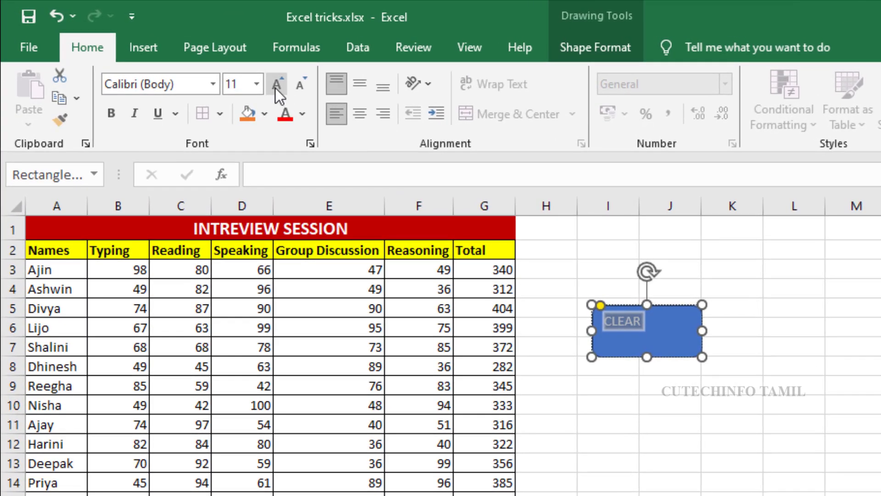
left_click(276, 88)
left_click(275, 87)
left_click(275, 87)
left_click(276, 87)
left_click(275, 87)
left_click(276, 87)
left_click(275, 87)
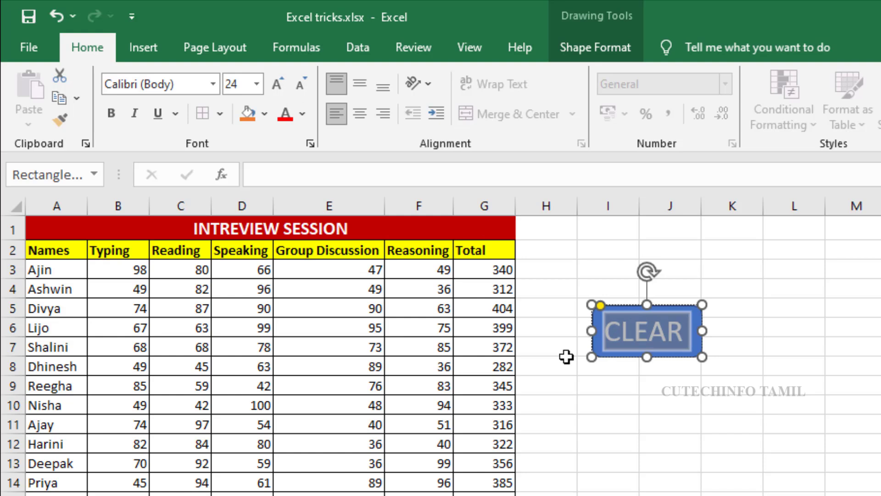
key("ctrl+b")
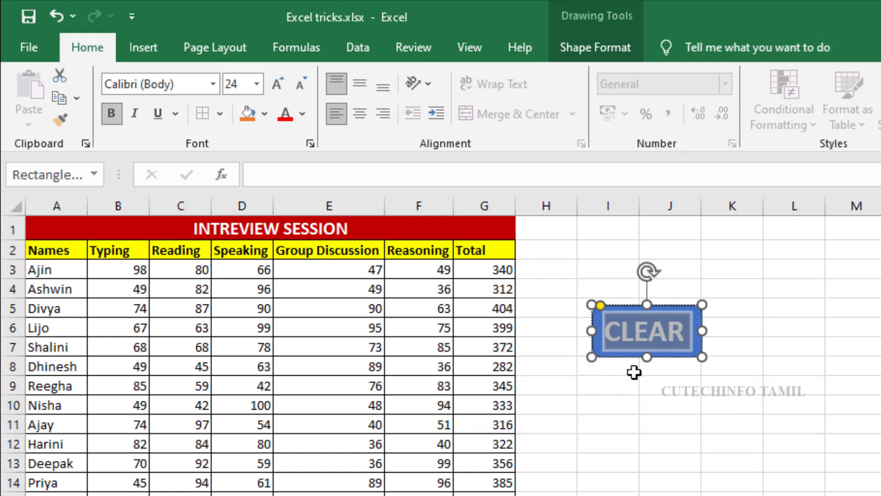
left_click(634, 368)
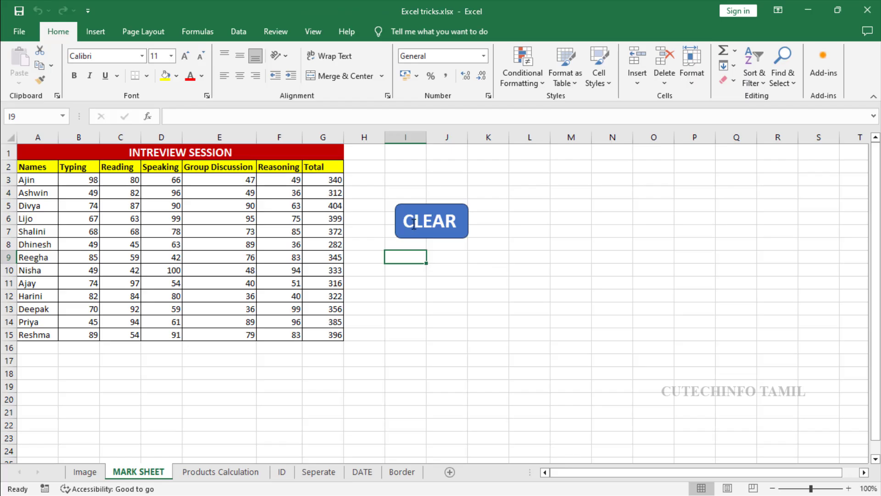
left_click(621, 336)
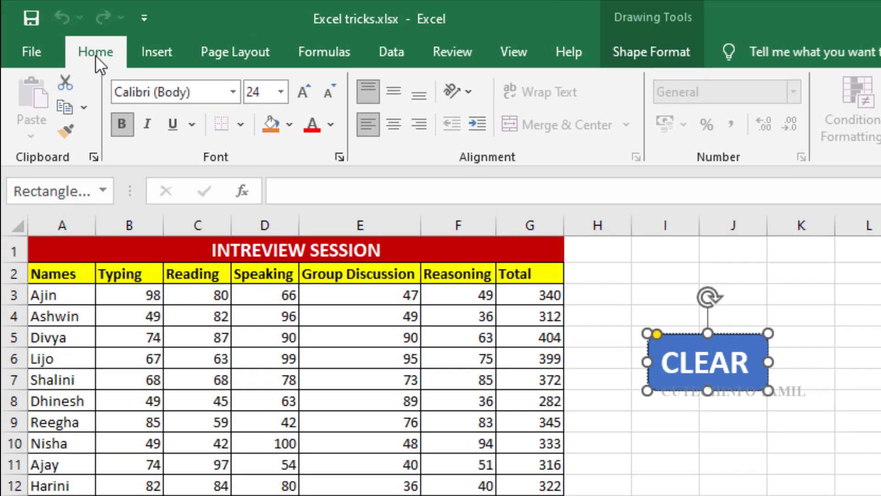
- Tick Developer under Main Tabs in Customize the Ribbon to show the Developer tab
right_click(59, 35)
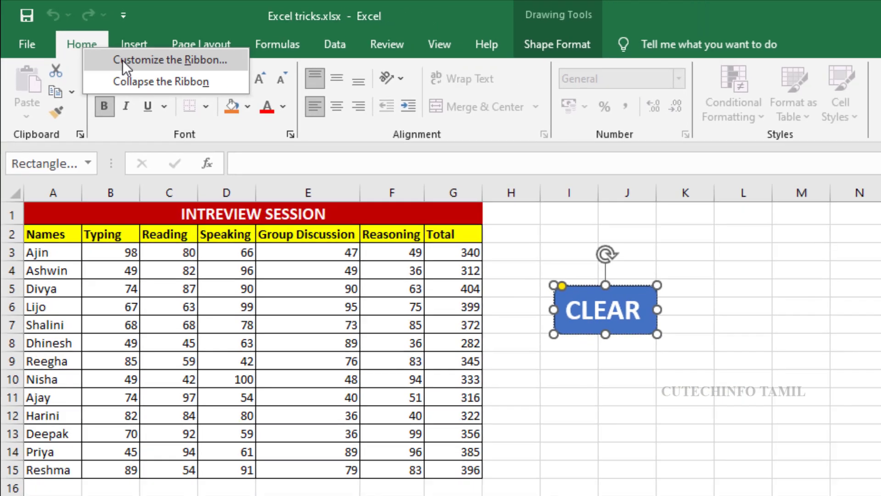
left_click(138, 71)
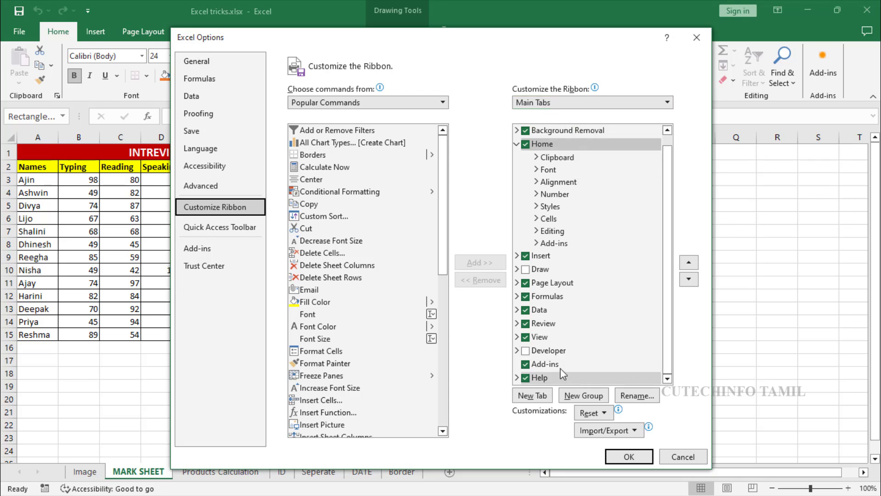
left_click(526, 351)
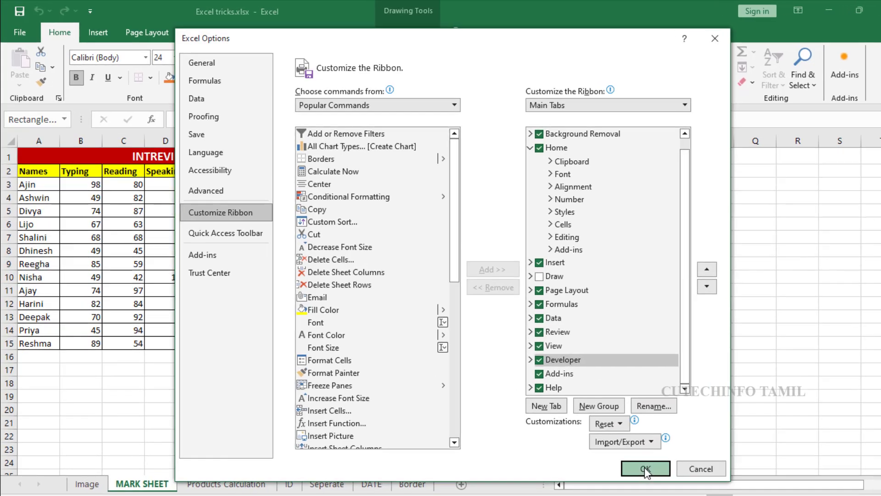
left_click(629, 456)
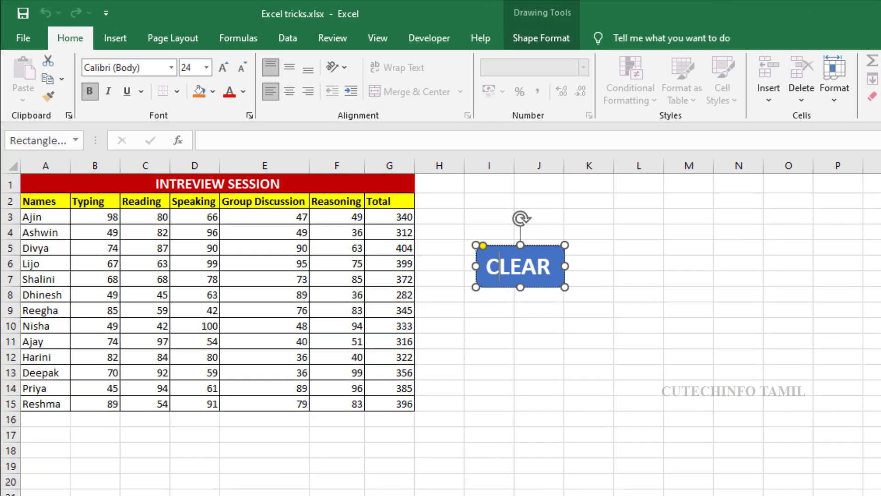
- Open the Visual Basic editor from the Developer tab with Alt+F11
left_click(445, 41)
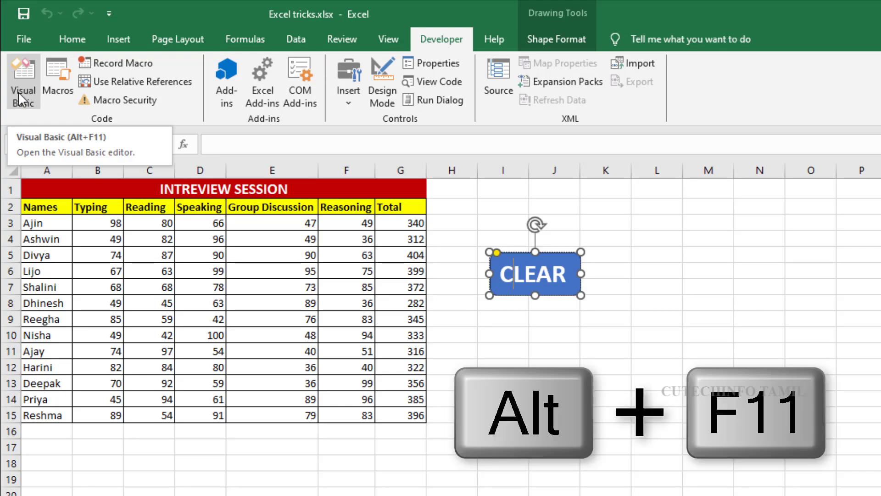
key("alt+F11")
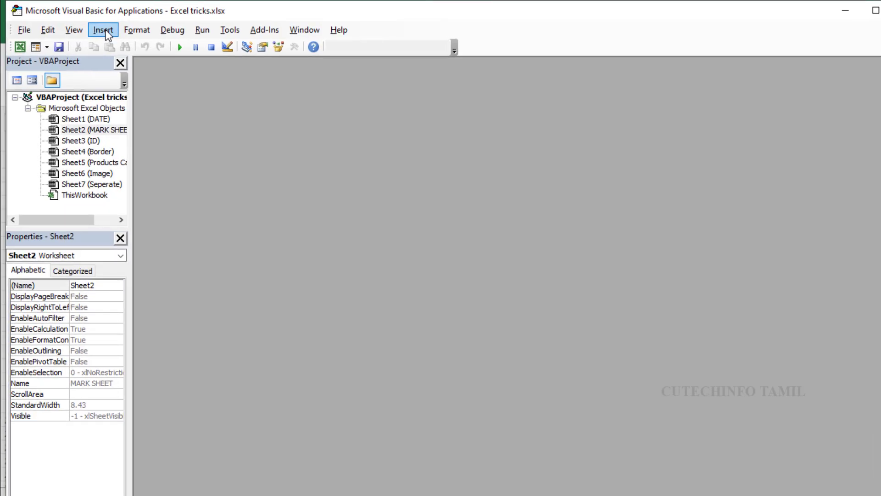
- Insert a new module and write the Sub Clearcells() procedure header
left_click(99, 29)
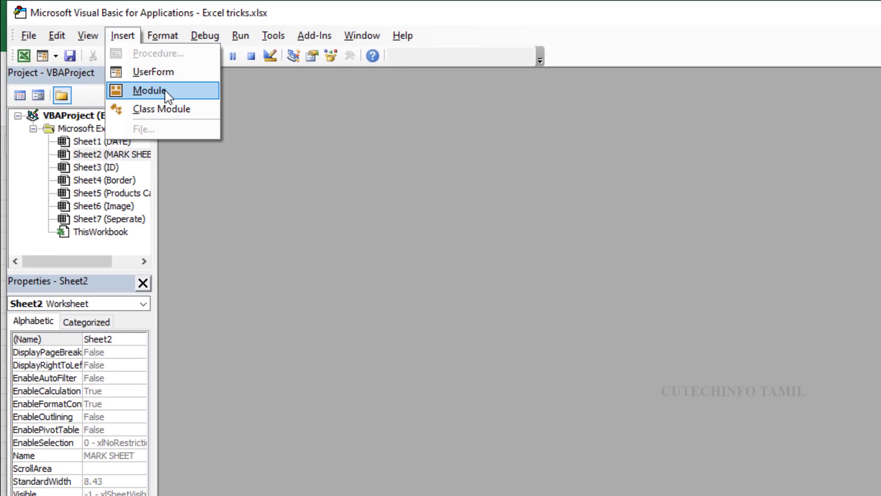
left_click(167, 94)
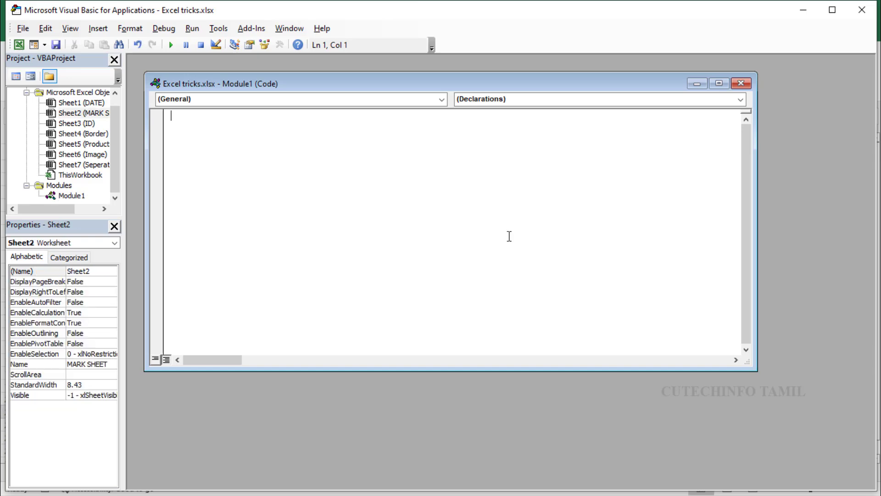
type("Sub")
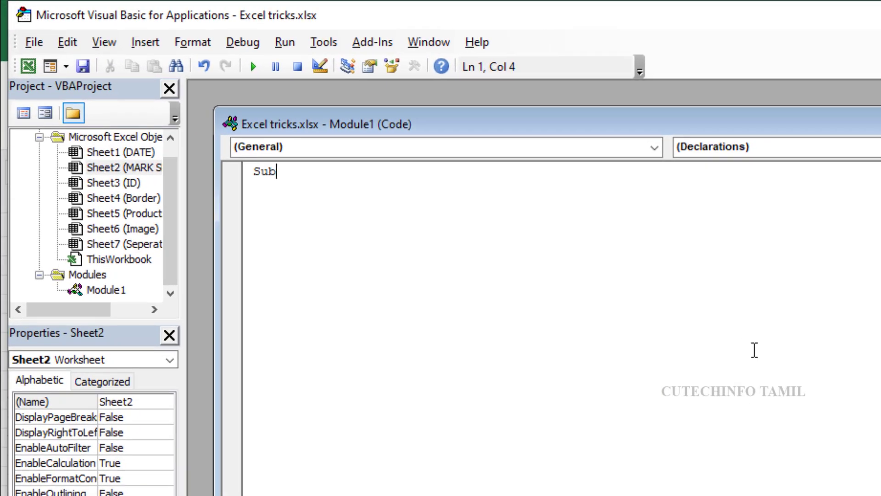
type("earcells(")
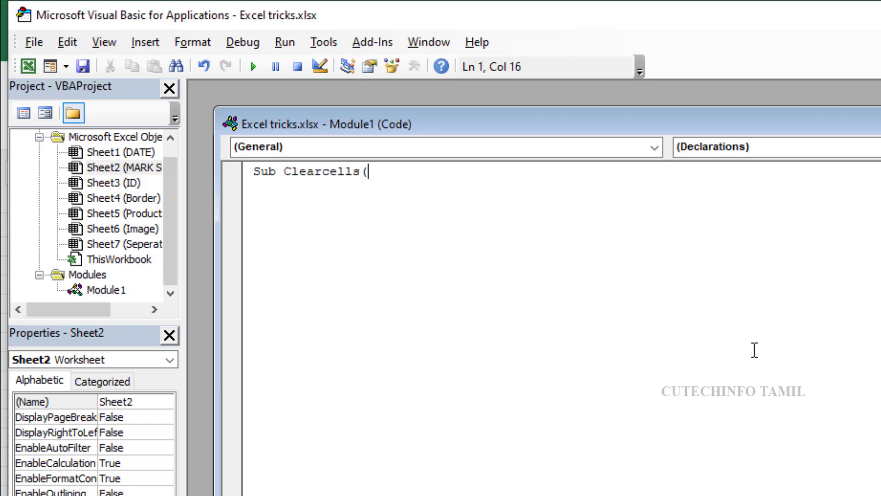
key("Return")
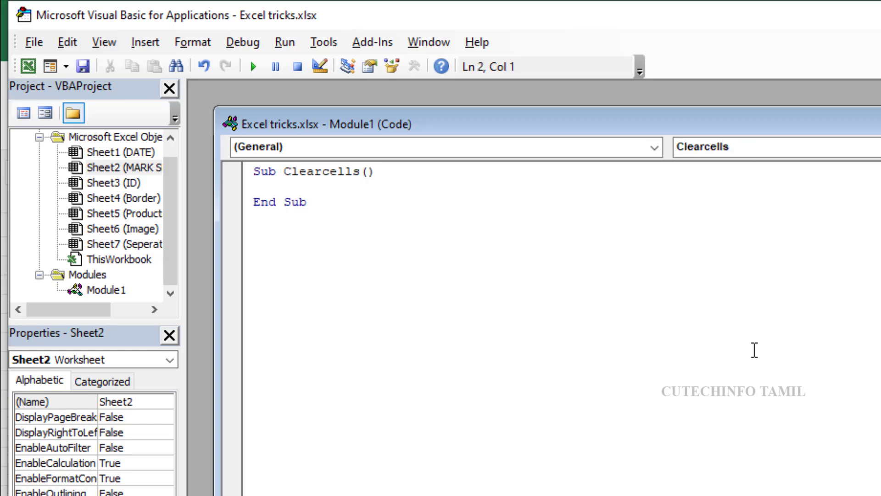
- Add a 'Cutechinfo Tamil comment line and begin a Range line below it
type("'Cutech")
key("BackSpace")
type("chinfo Tamil")
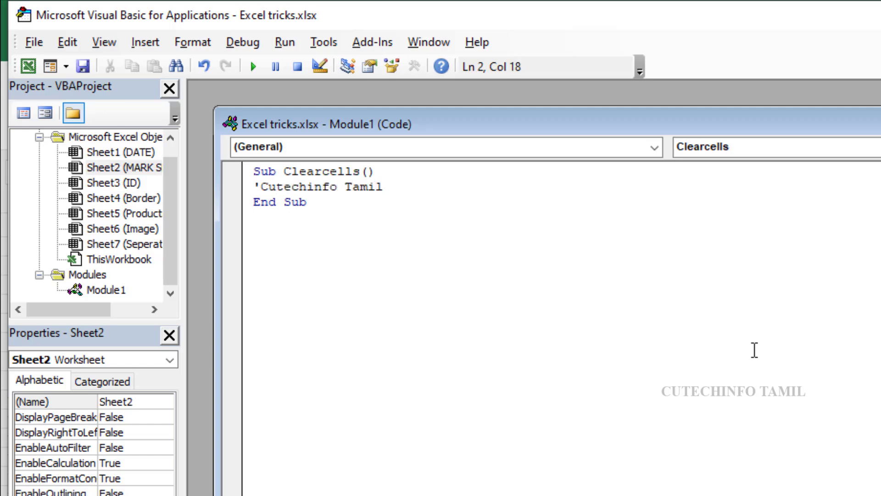
key("Return")
type("Range")
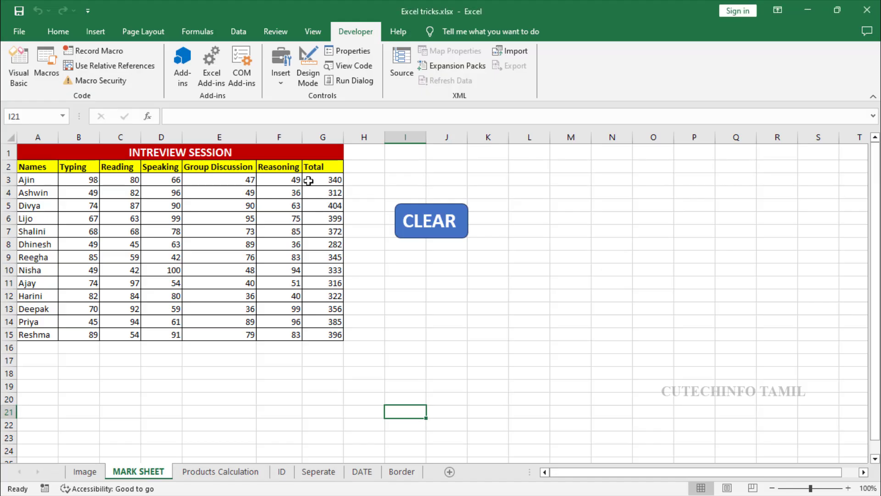
- Check the marks data range on MARK SHEET by selecting cells B3 and F15
left_click(88, 181)
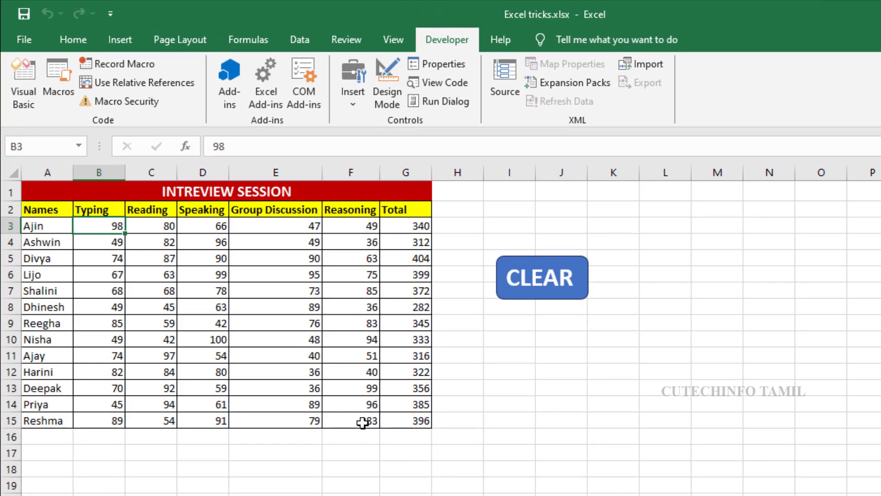
left_click(362, 423)
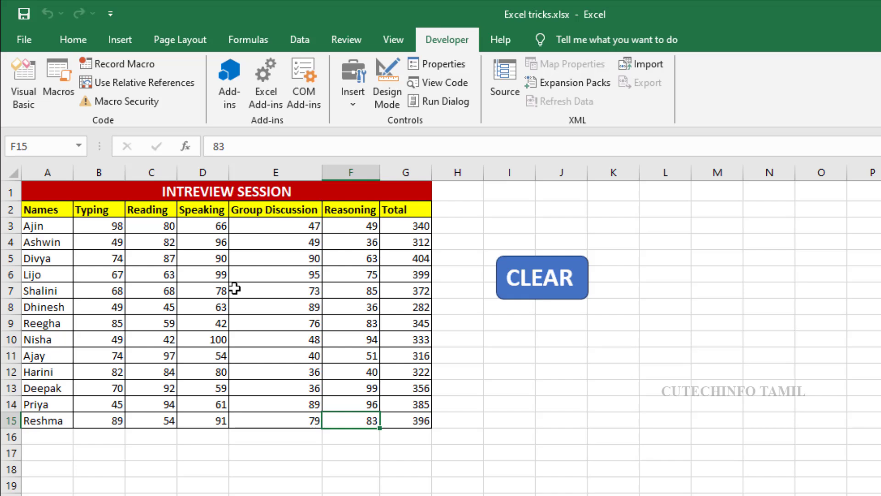
left_click(101, 227)
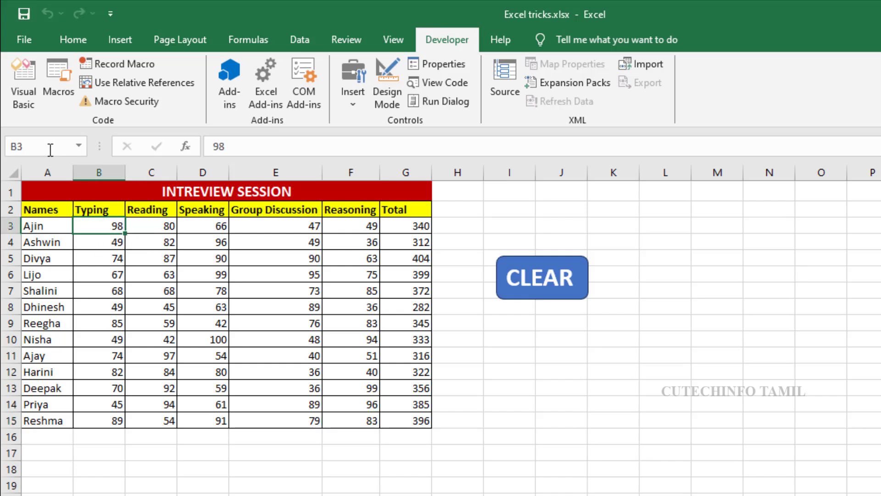
left_click(372, 421)
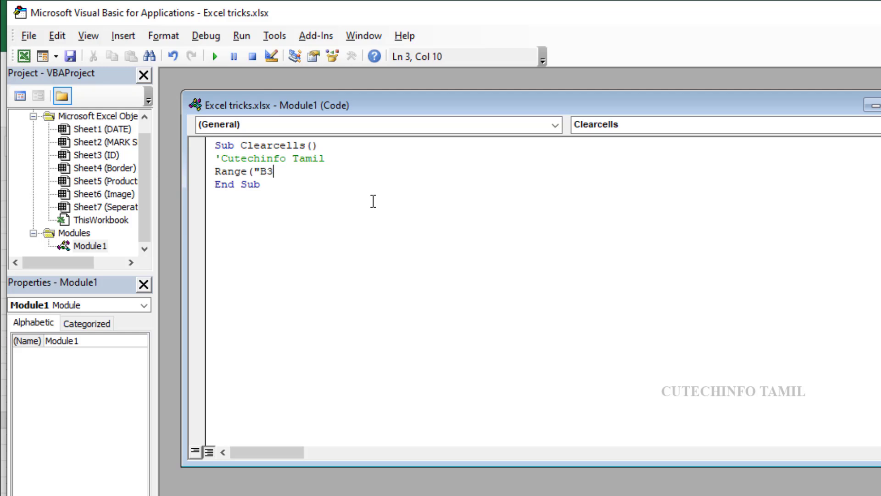
- Finish the line as Range("B3", "F15").Clear and save the workbook, accepting the macro warning
type(", \"F15")
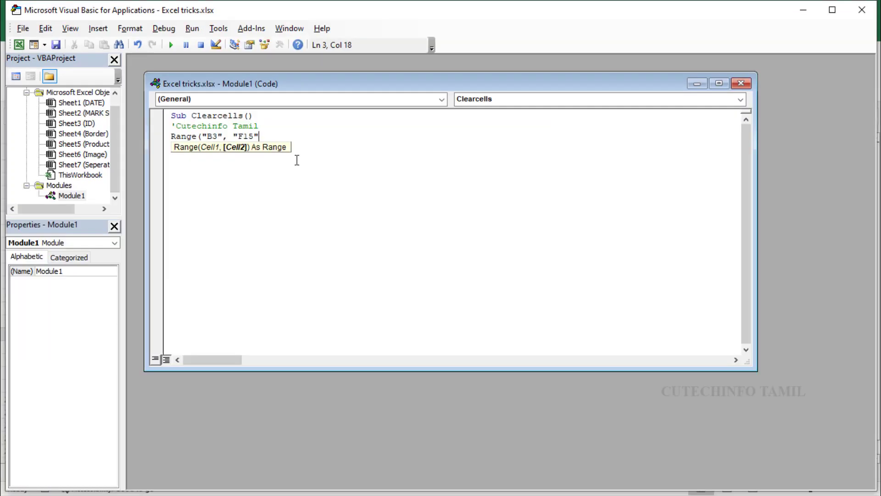
type(")")
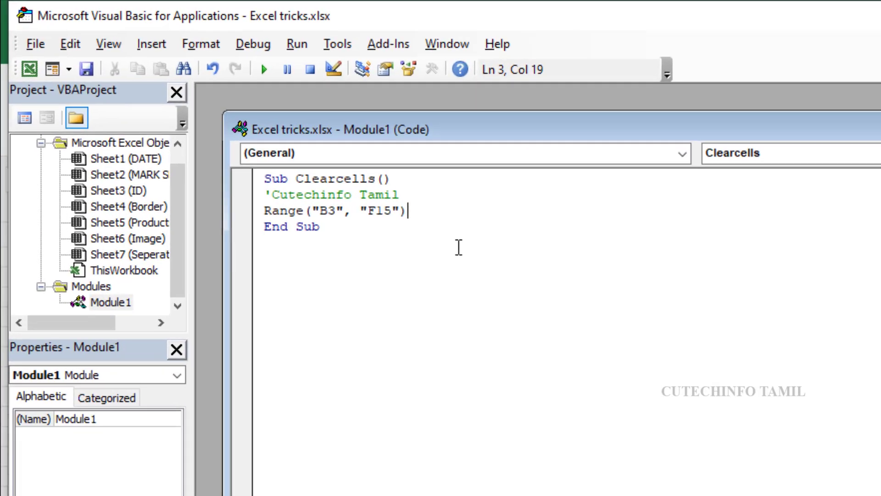
type(".C")
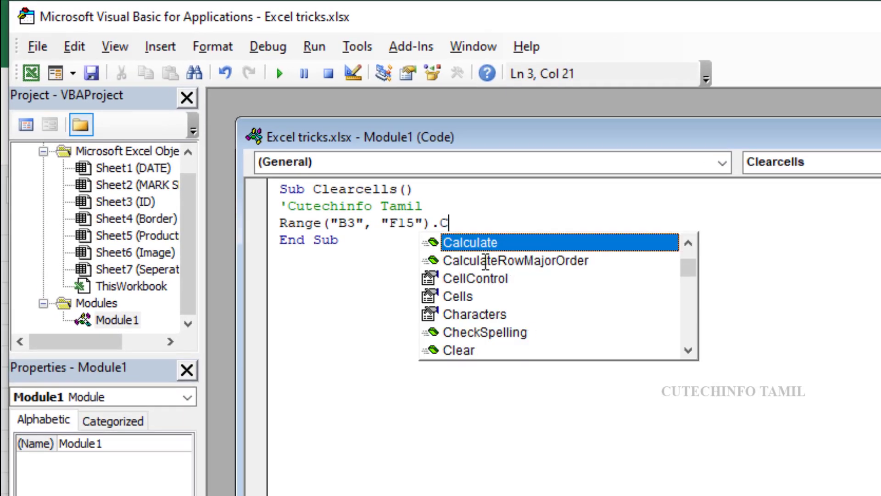
type("LEAR")
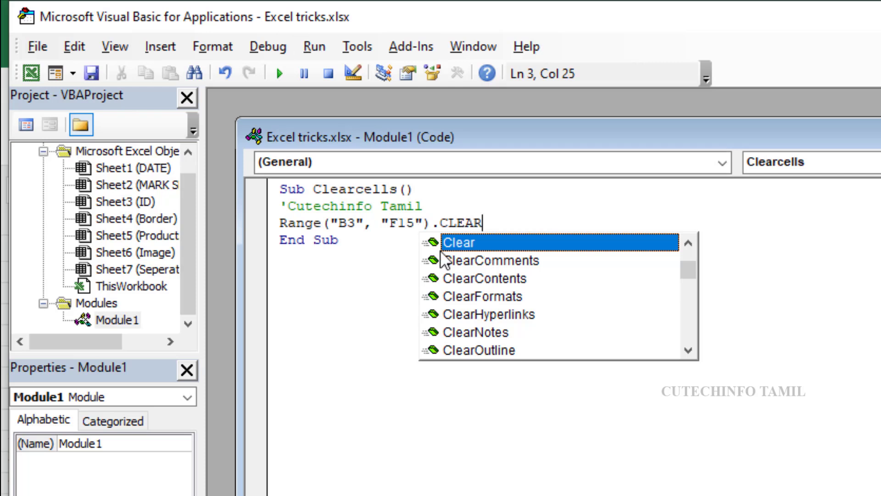
double_click(449, 242)
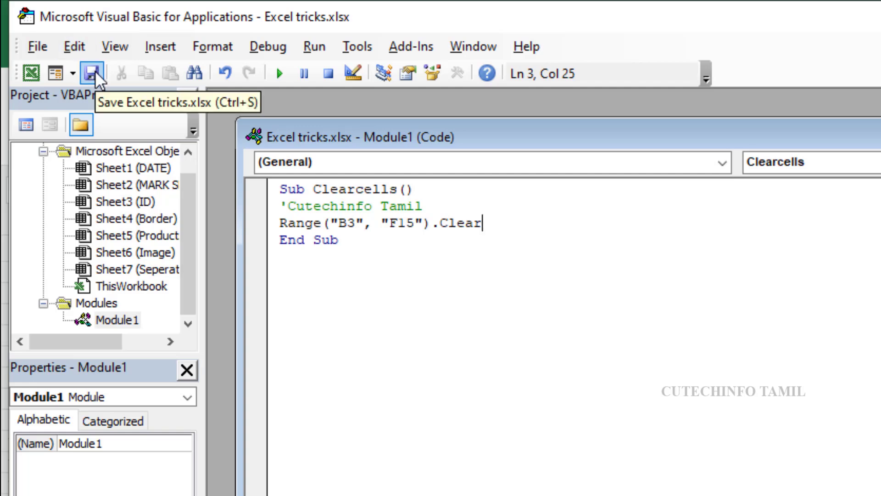
key("ctrl+s")
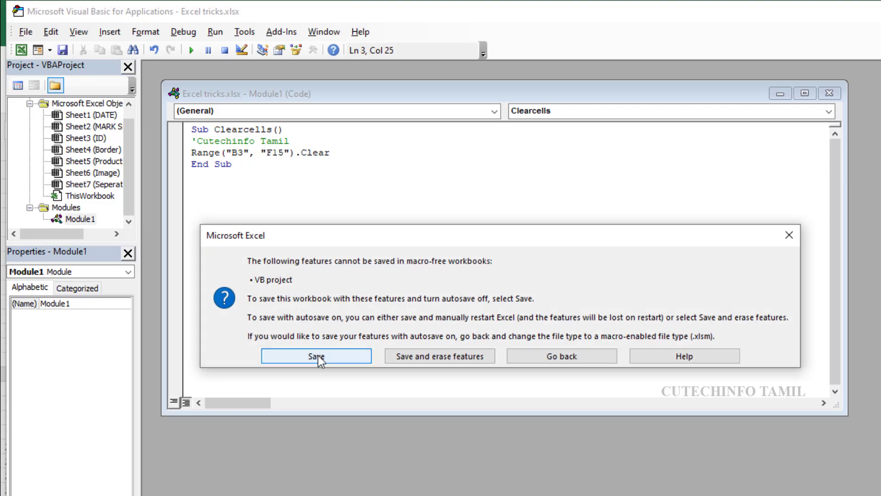
left_click(318, 356)
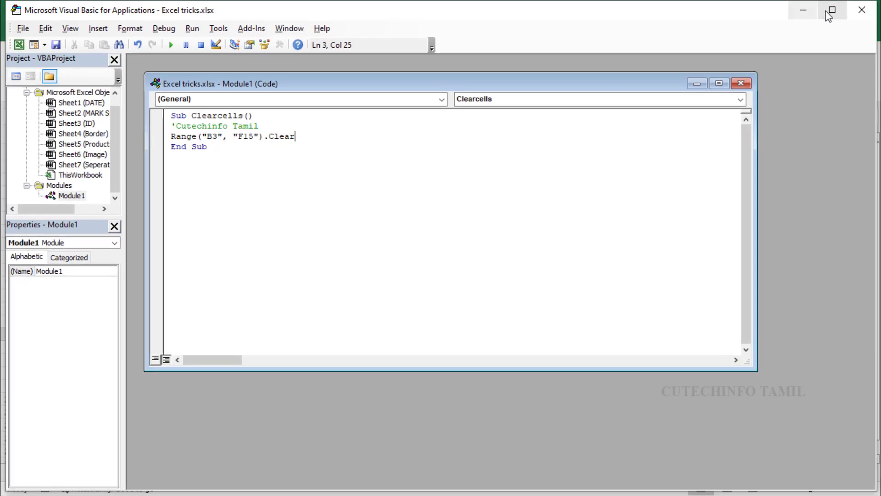
- Assign the Clearcells macro to the CLEAR shape through Assign Macro
left_click(805, 12)
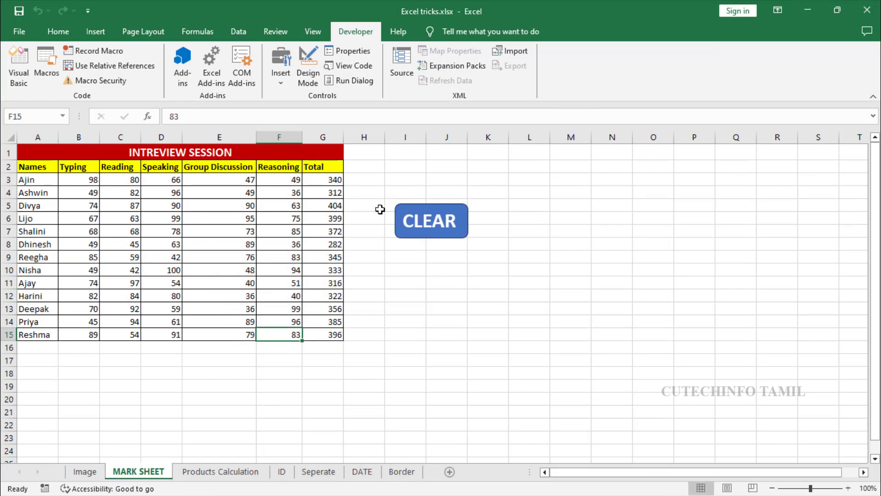
left_click(436, 252)
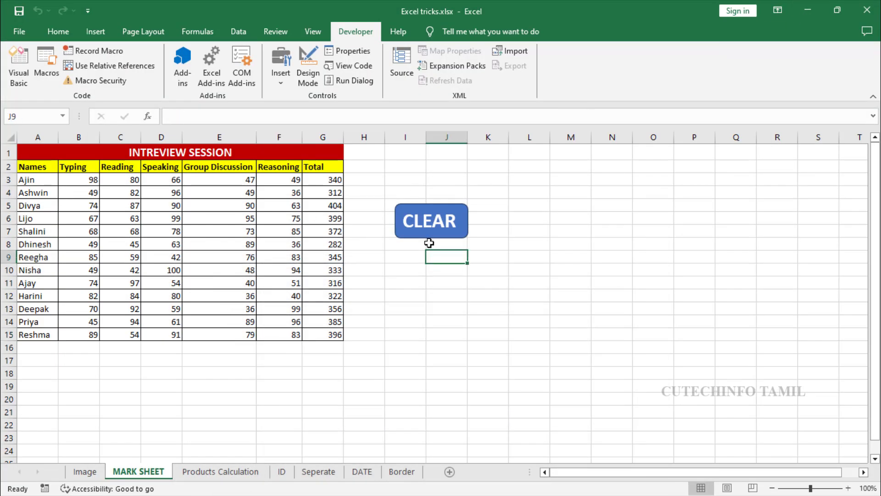
left_click(389, 202)
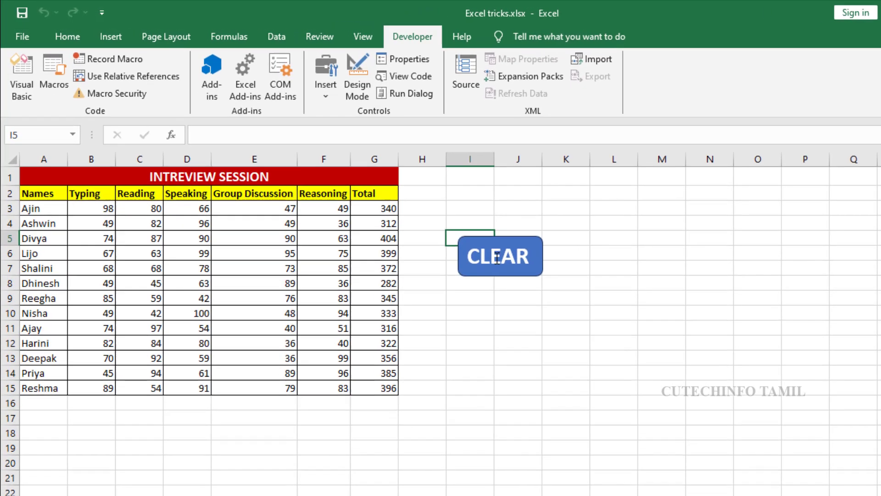
left_click(432, 224, "ctrl")
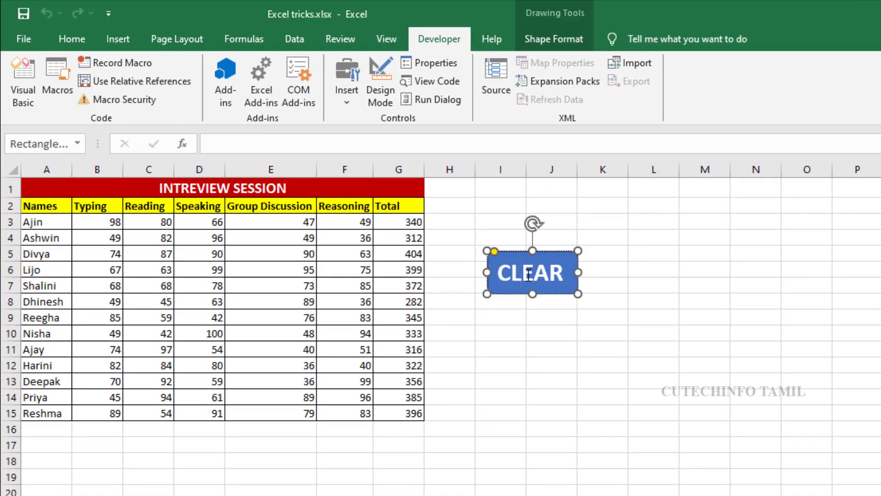
right_click(528, 274)
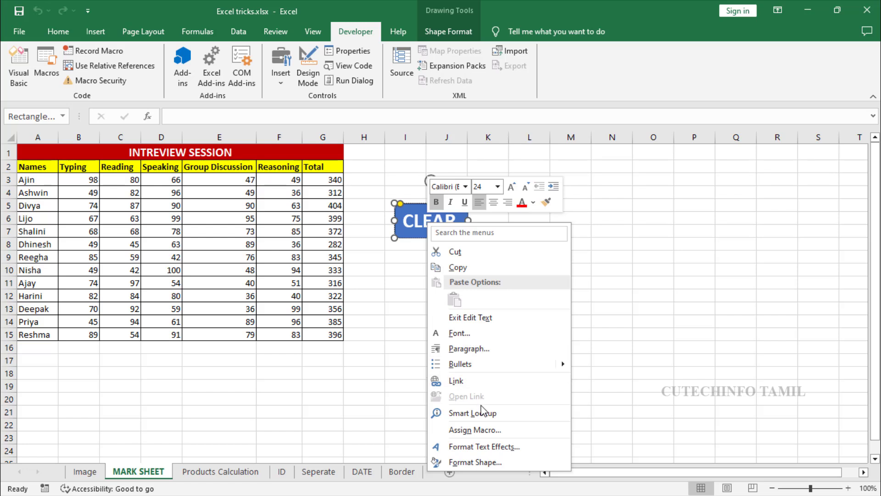
left_click(487, 431)
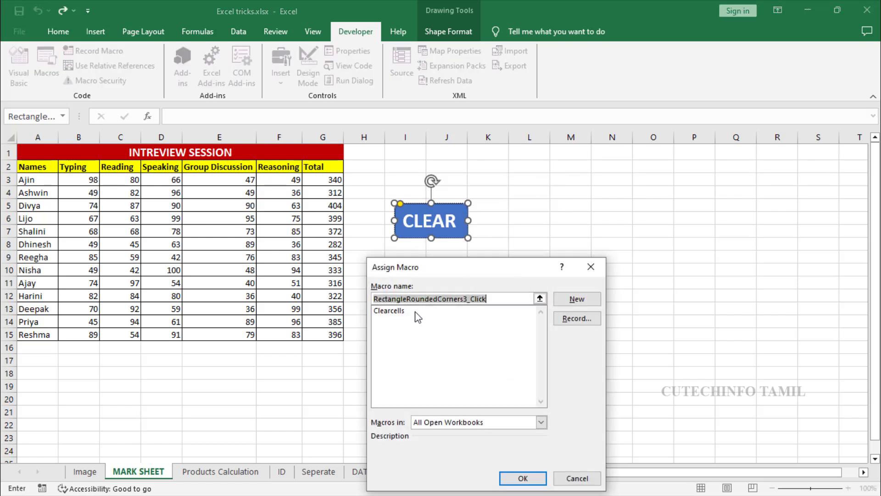
left_click(394, 315)
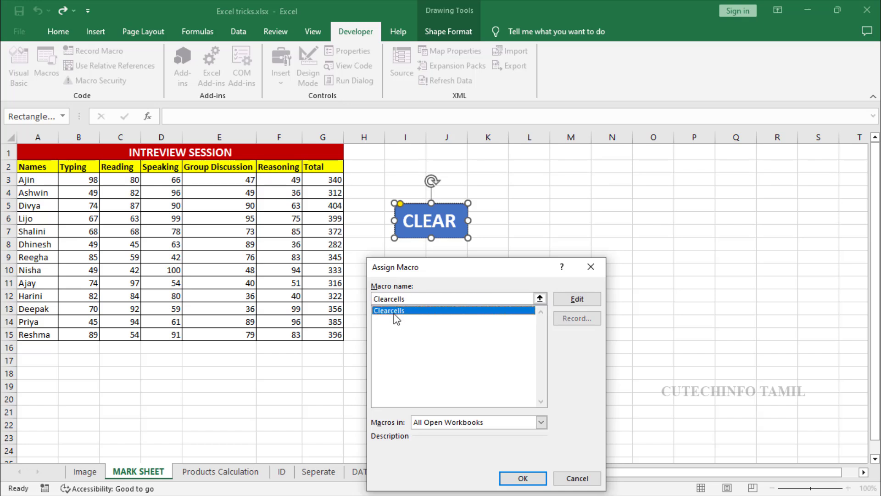
left_click(413, 297)
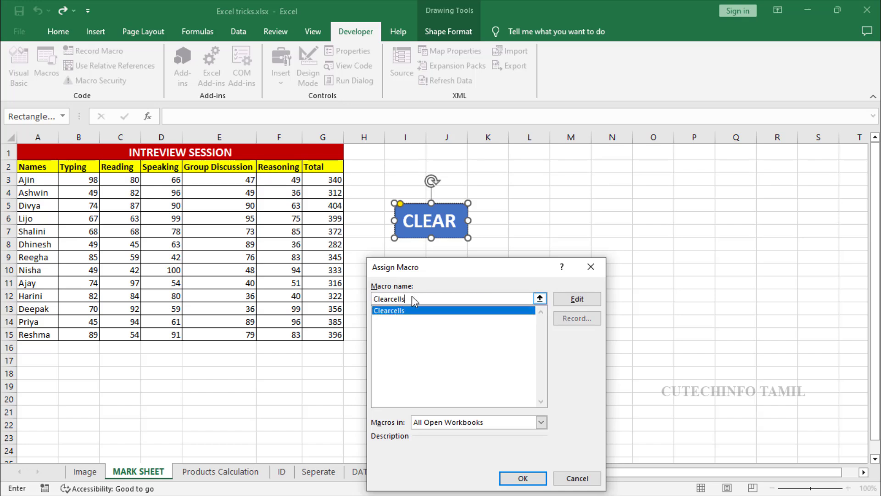
left_click(409, 312)
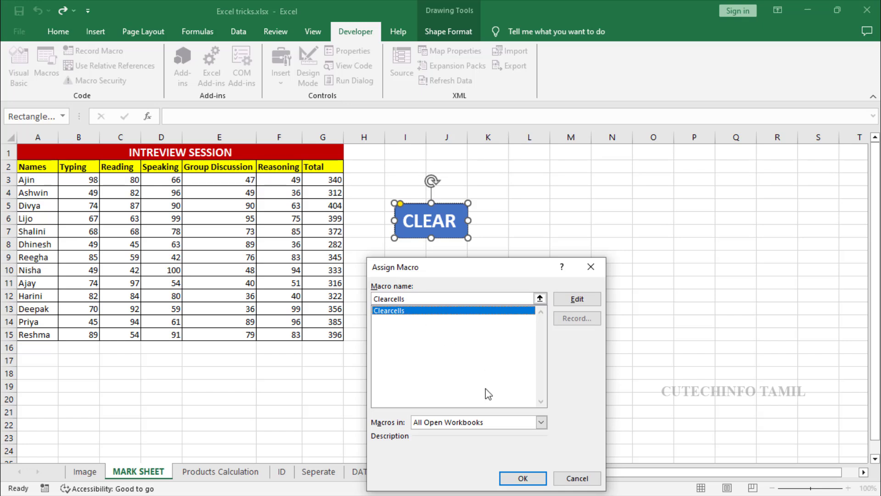
left_click(517, 480)
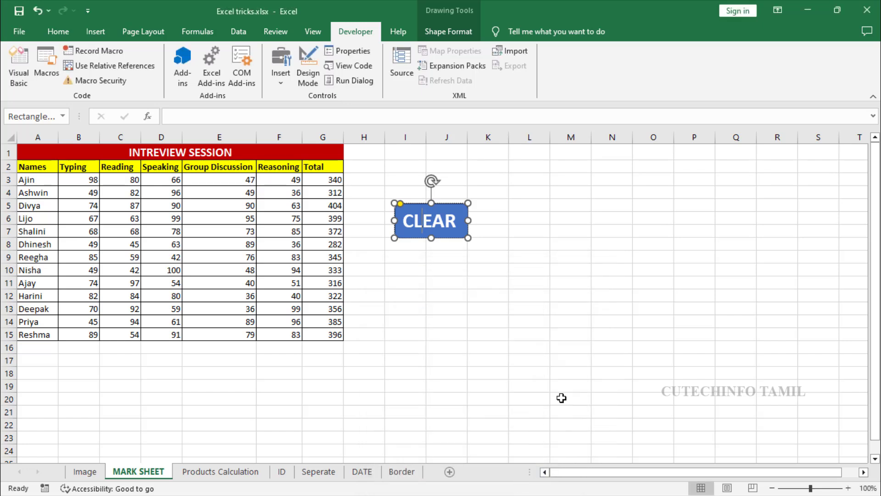
- Run CLEAR to empty the marks, enter test scores 5, 5, 41 and 1, then run CLEAR again
left_click(397, 267)
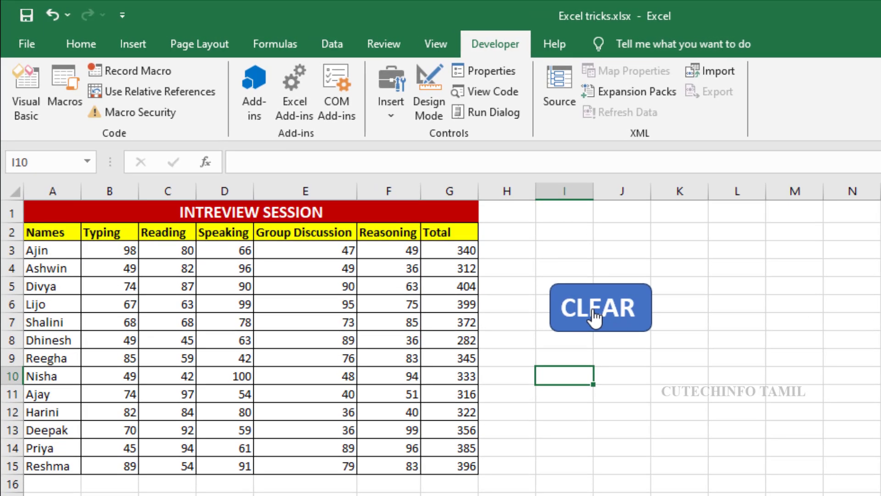
left_click(599, 318)
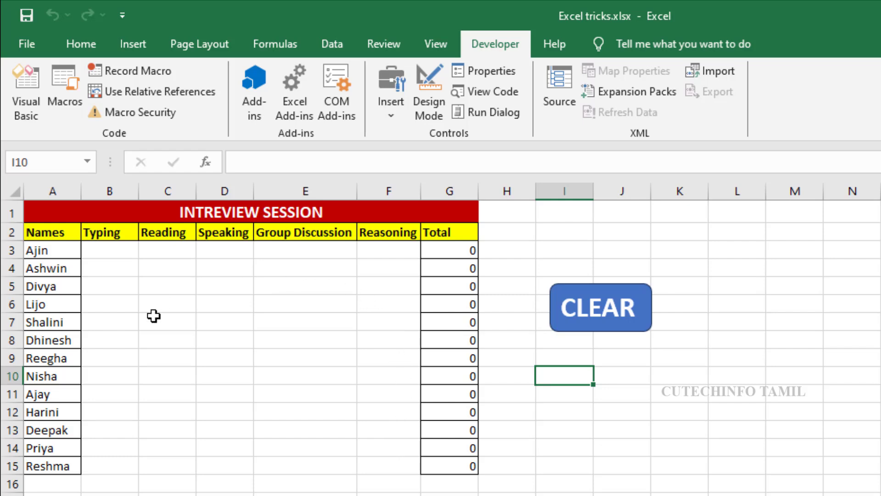
left_click(123, 258)
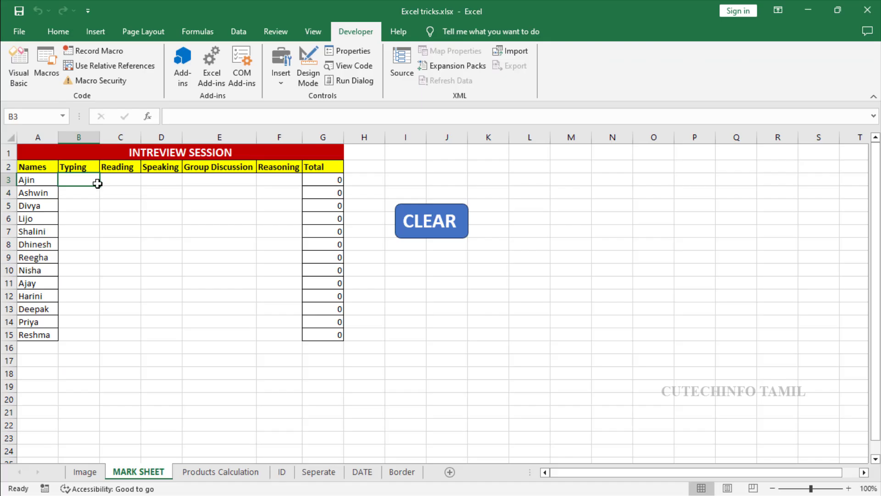
type("5")
left_click(166, 286)
type("5")
left_click(304, 322)
type("41")
left_click(223, 273)
type("1")
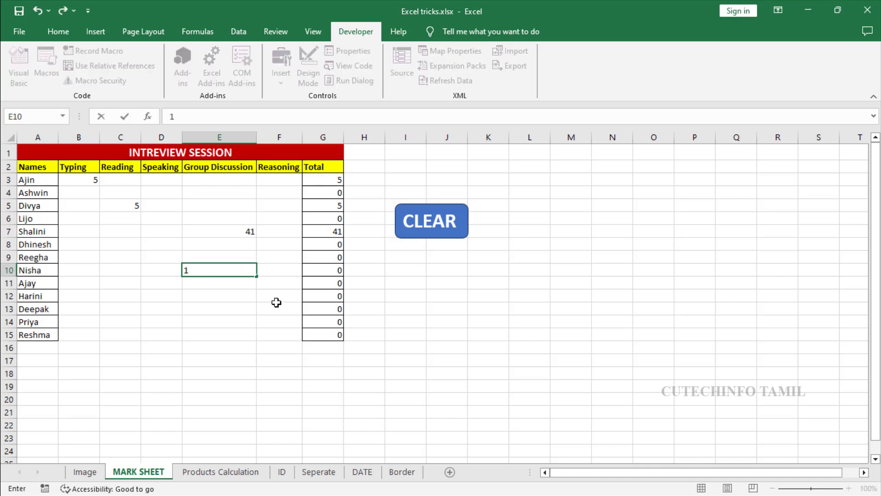
left_click(280, 297)
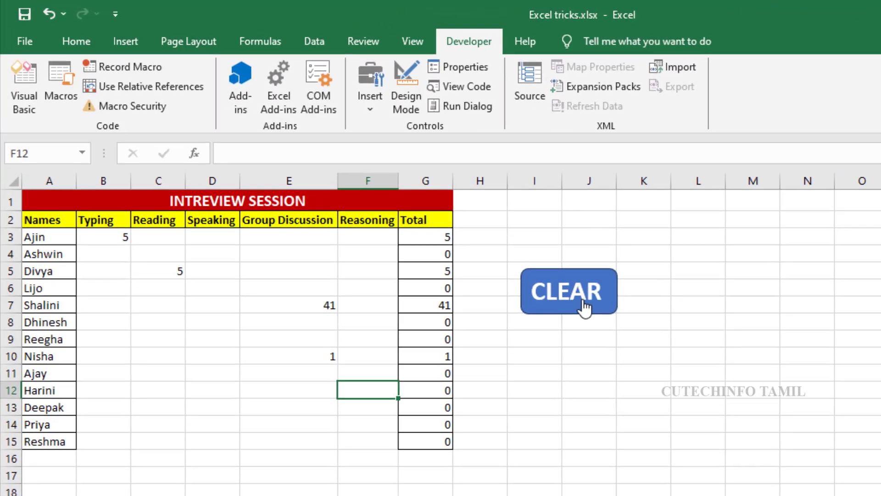
left_click(585, 309)
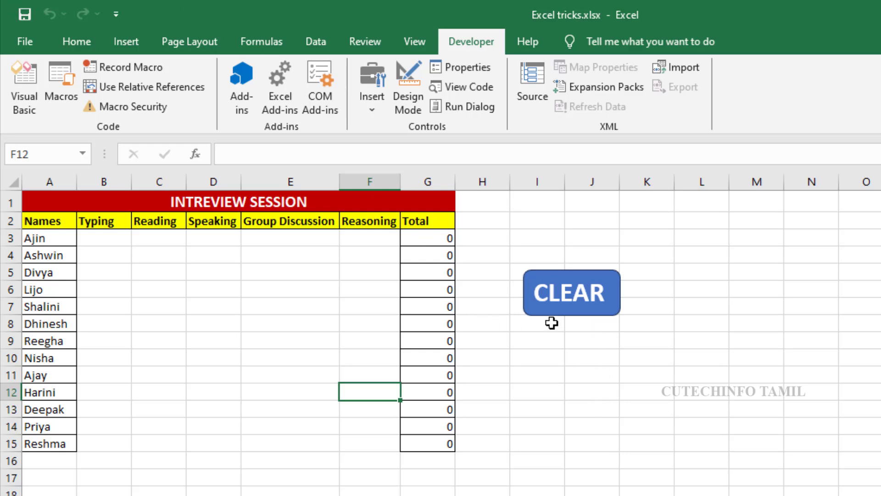
left_click(26, 48)
left_click(93, 318)
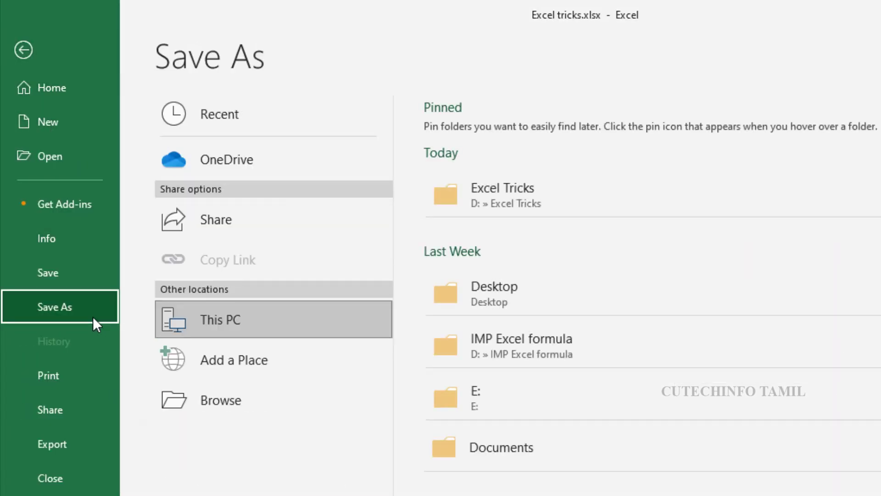
left_click(334, 398)
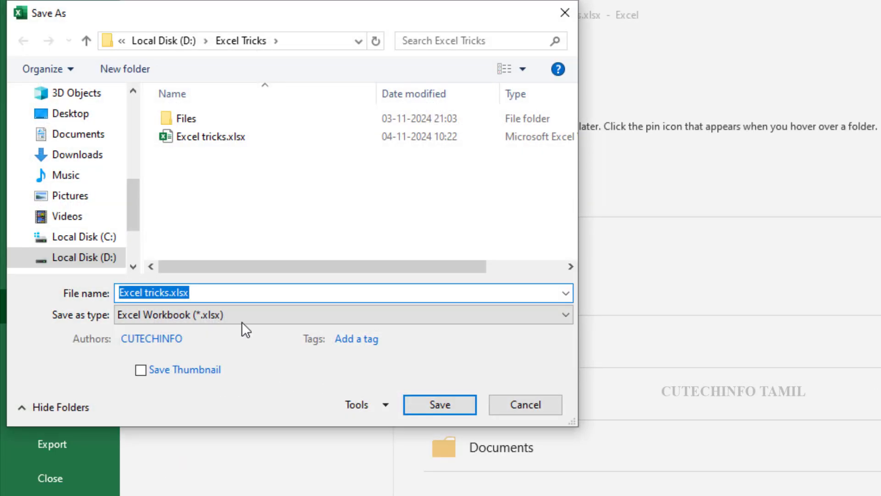
left_click(262, 314)
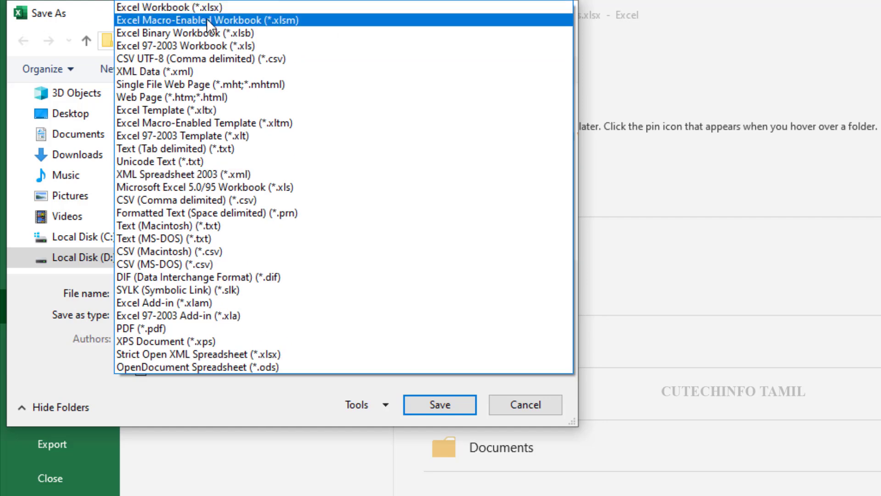
left_click(298, 26)
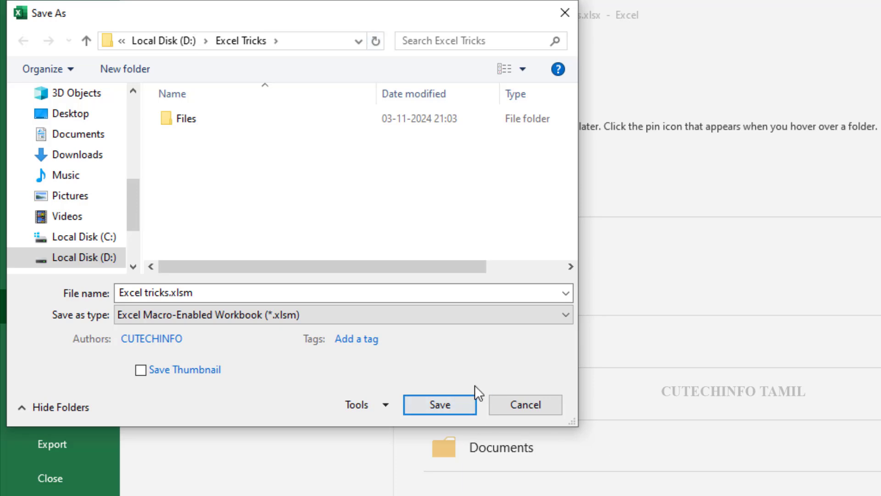
left_click(525, 406)
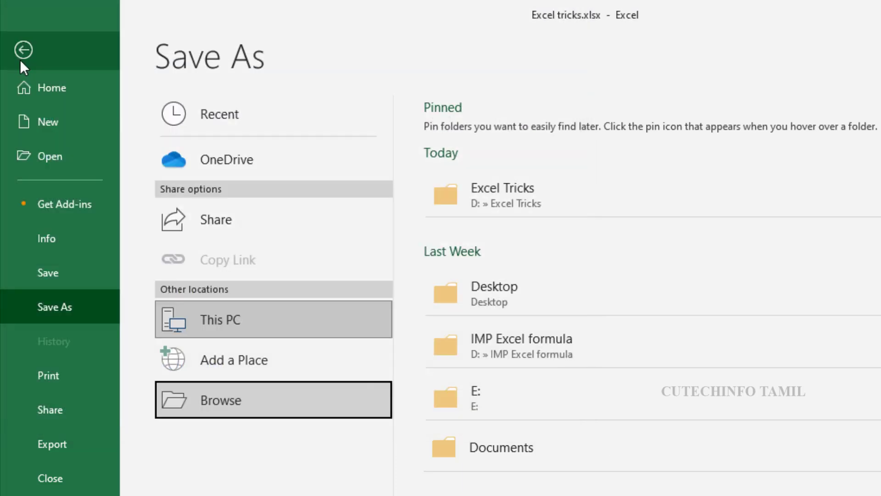
left_click(21, 53)
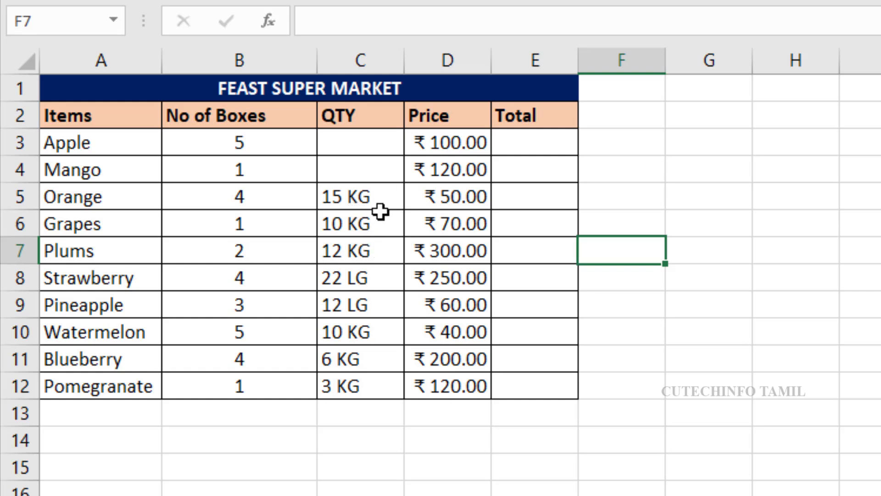
- Enter 50 KG as Apple's quantity in C3 and 25 KG as Mango's in C4
left_click(541, 142)
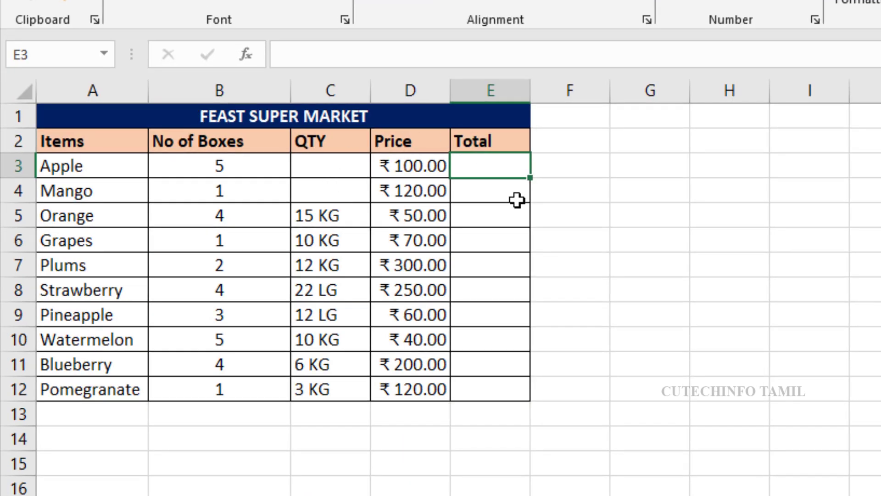
left_click(322, 170)
type("5")
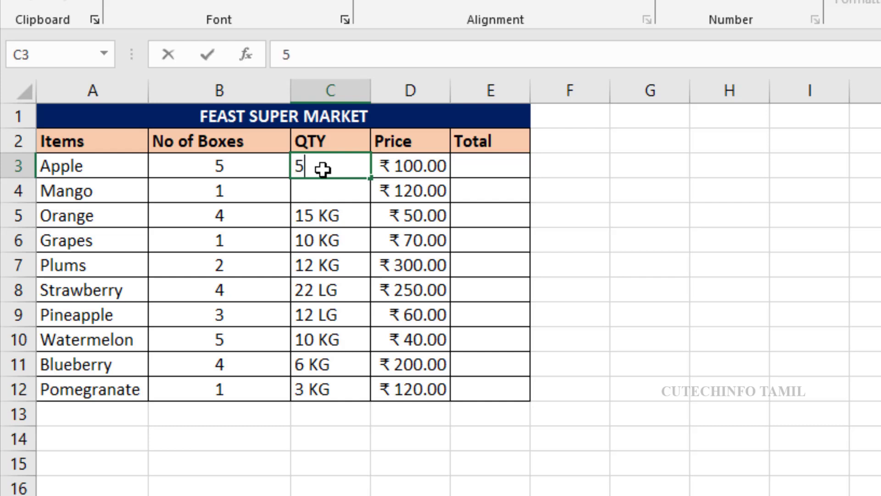
type("0 KG")
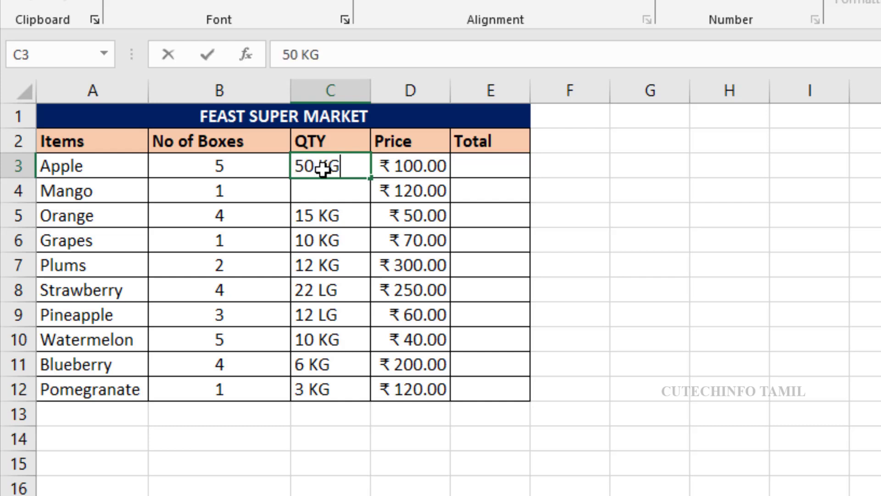
key("Return")
type("25 ")
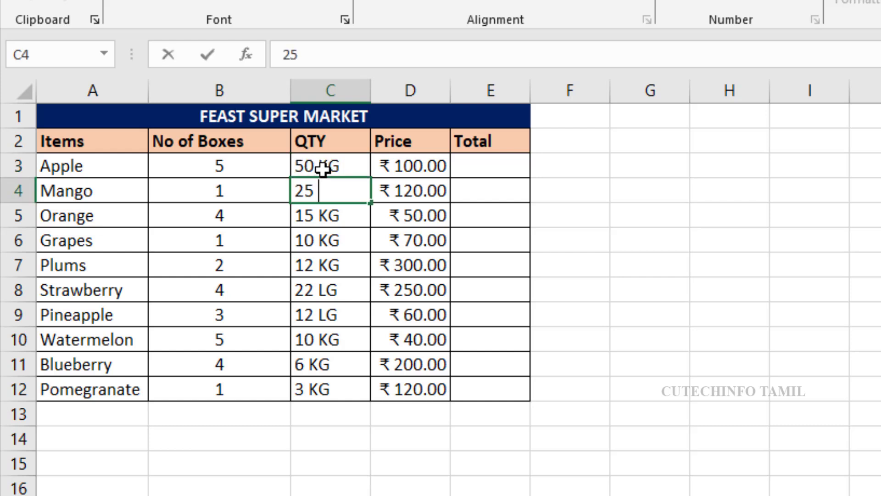
type("KG")
key("Return")
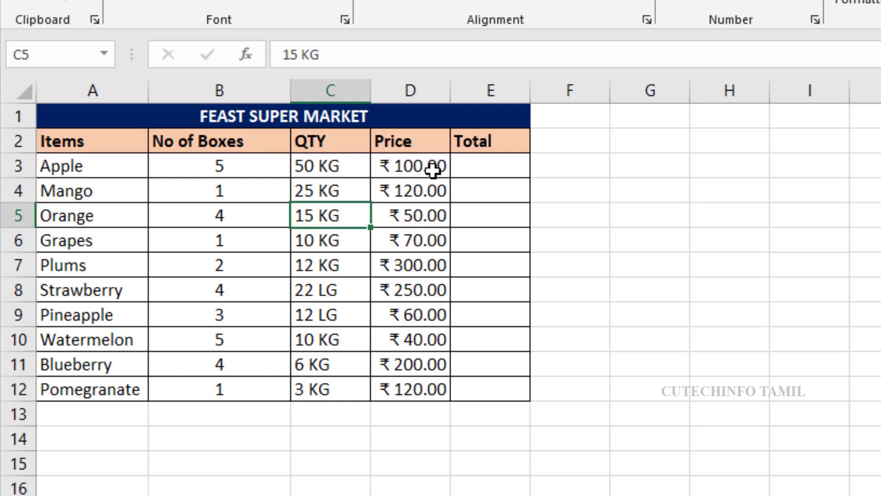
- Try =C3*D3 in E3, see it return #VALUE!, and delete it
left_click(461, 165)
type("=")
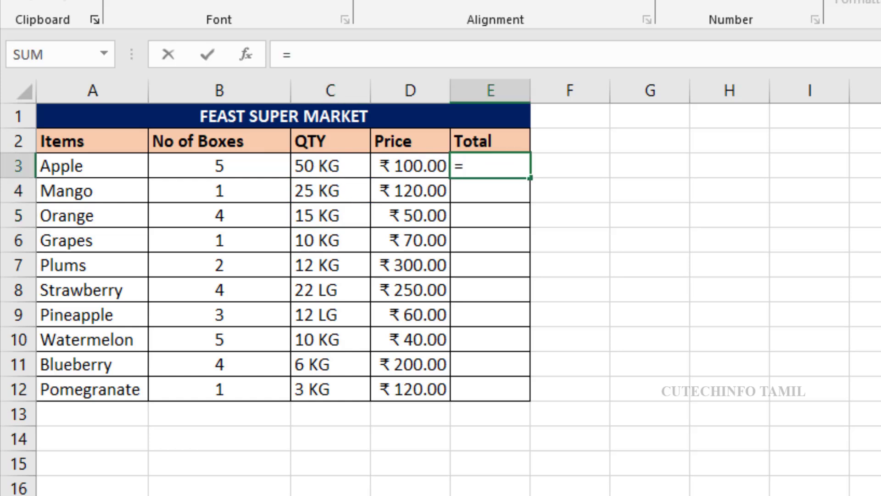
left_click(311, 168)
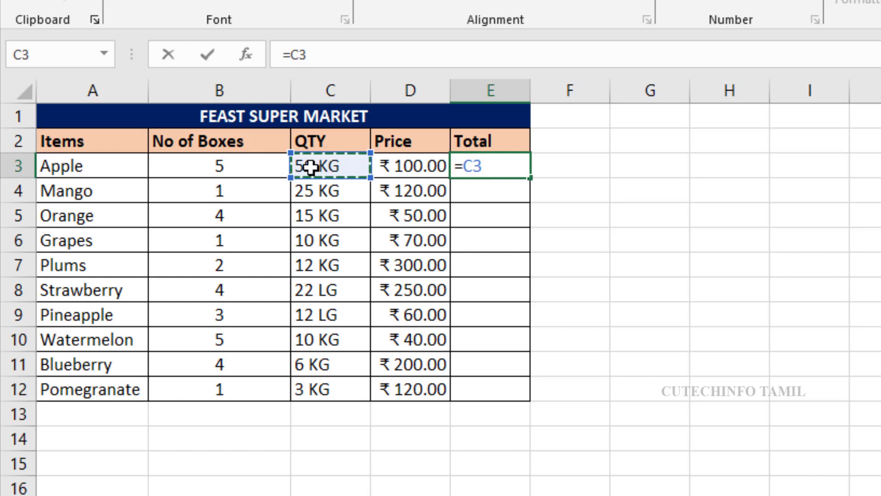
type("*")
left_click(378, 167)
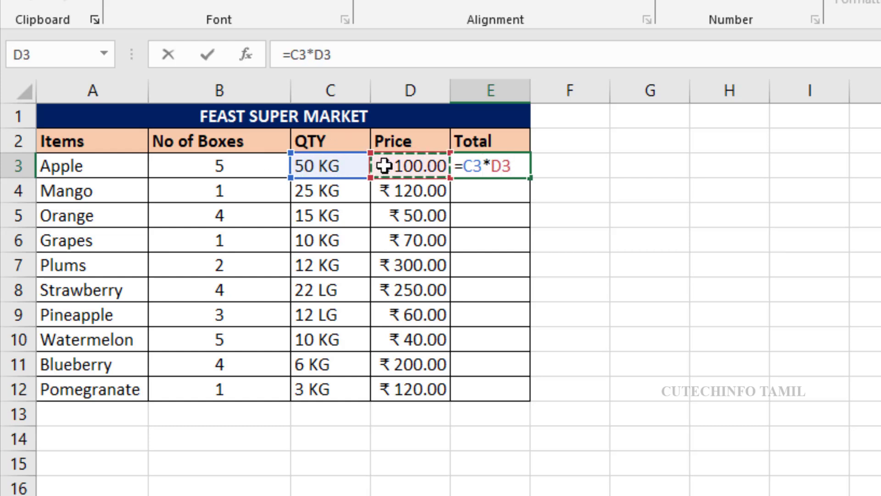
key("Return")
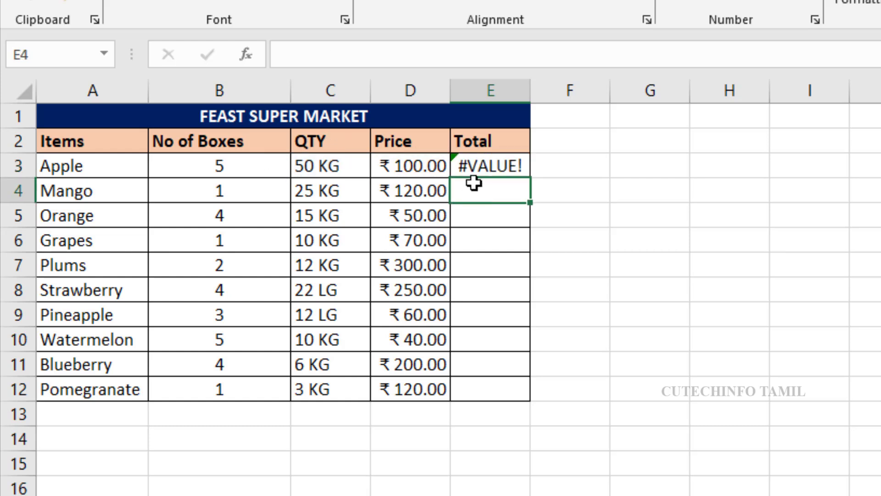
left_click(474, 166)
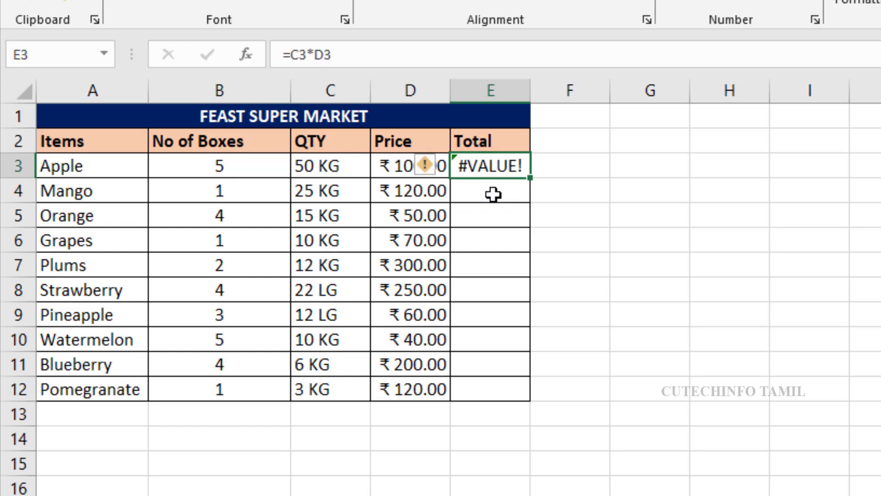
key("Delete")
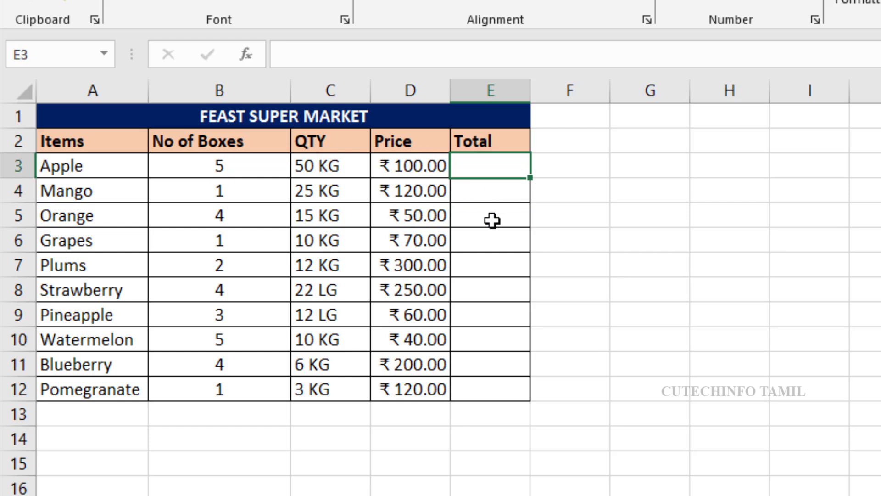
- Clear the QTY values in C3:C12 and enter the custom number format # "KG" for them
left_click_drag(336, 169, 353, 390)
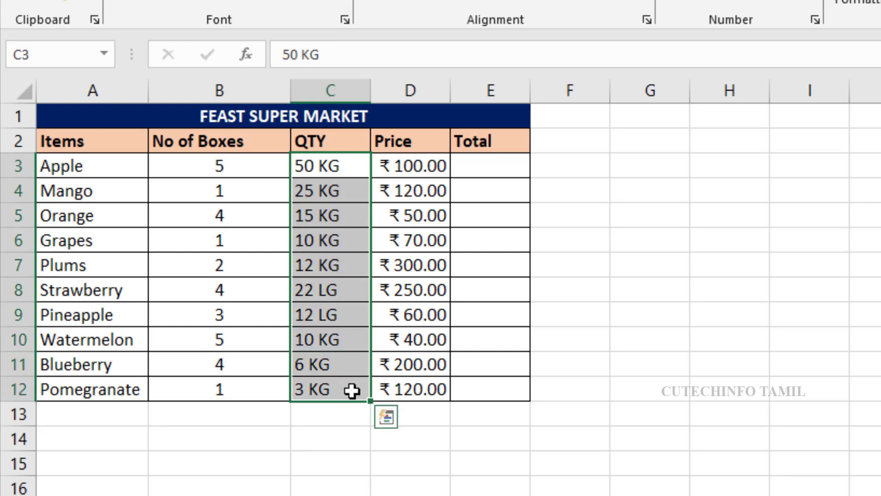
key("Delete")
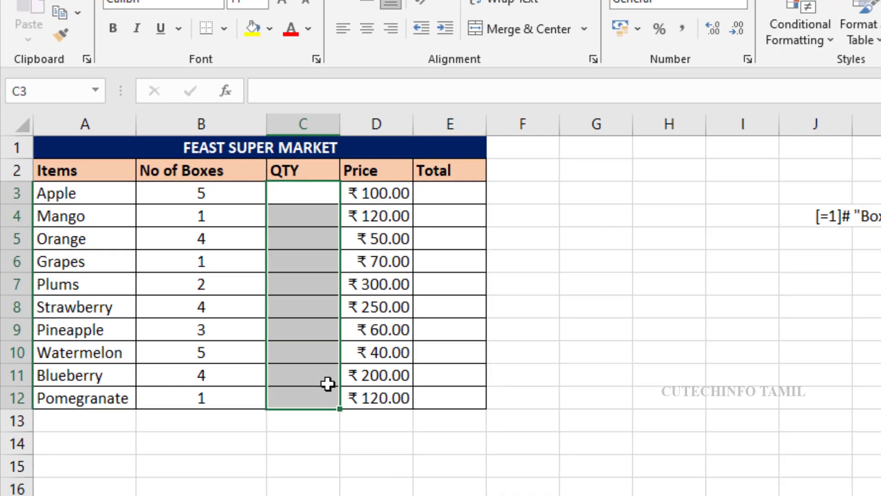
key("ctrl+1")
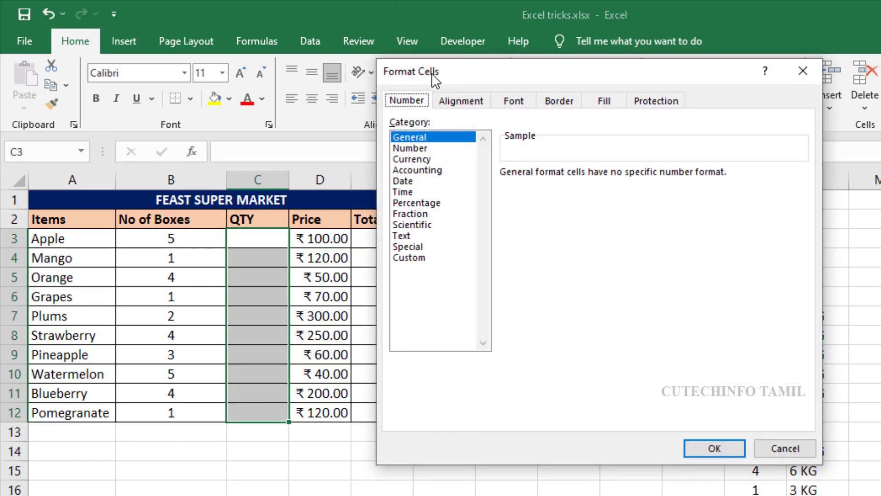
left_click(413, 257)
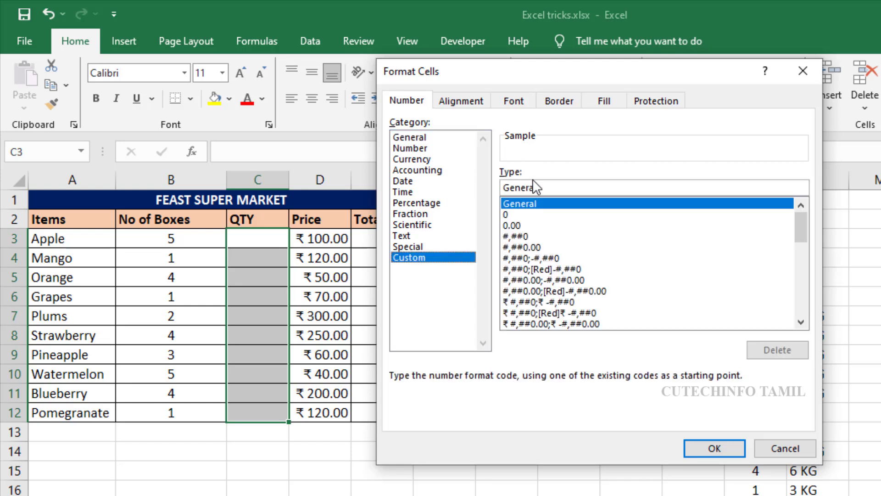
left_click_drag(550, 188, 469, 192)
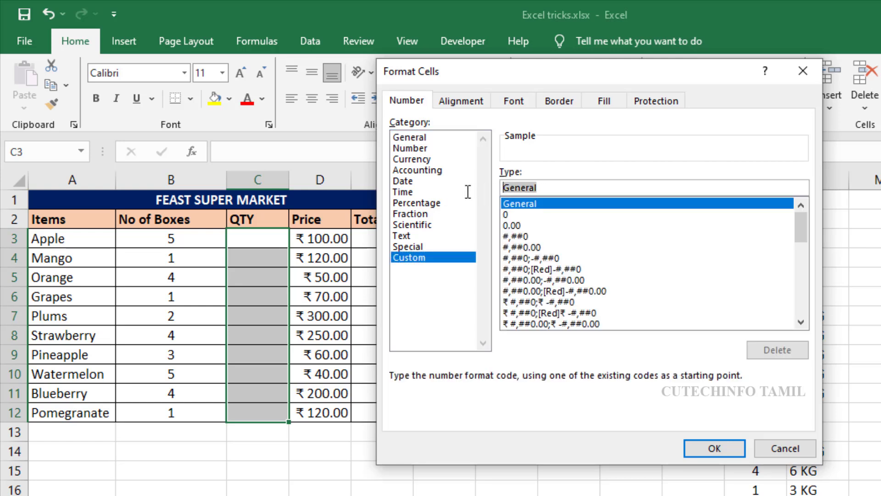
key("BackSpace")
type("#")
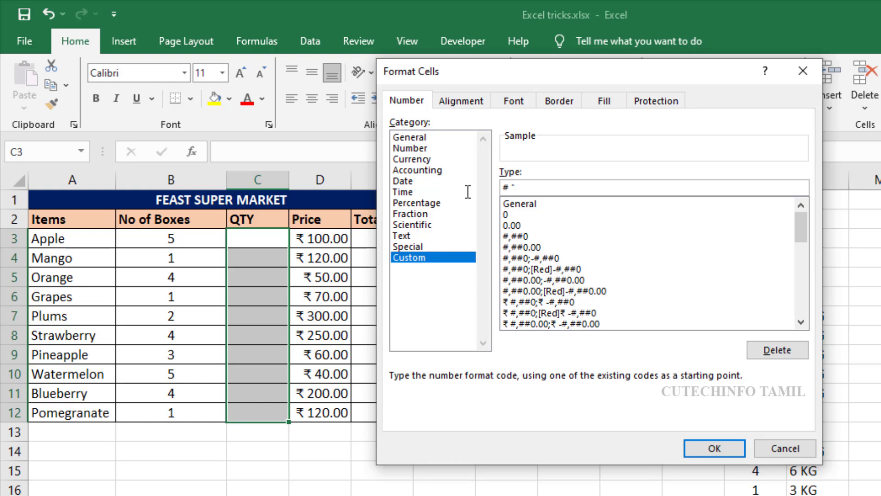
type("G")
- Apply the KG format and enter quantities 50, 25, 15, 10, 12, 22, 12, 10, 6, 5 in C3:C12
left_click(713, 448)
left_click(237, 260)
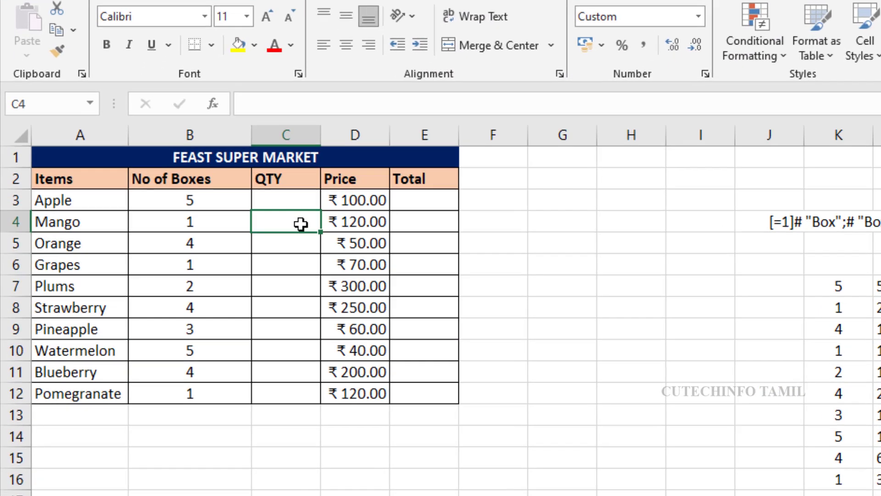
left_click(265, 238)
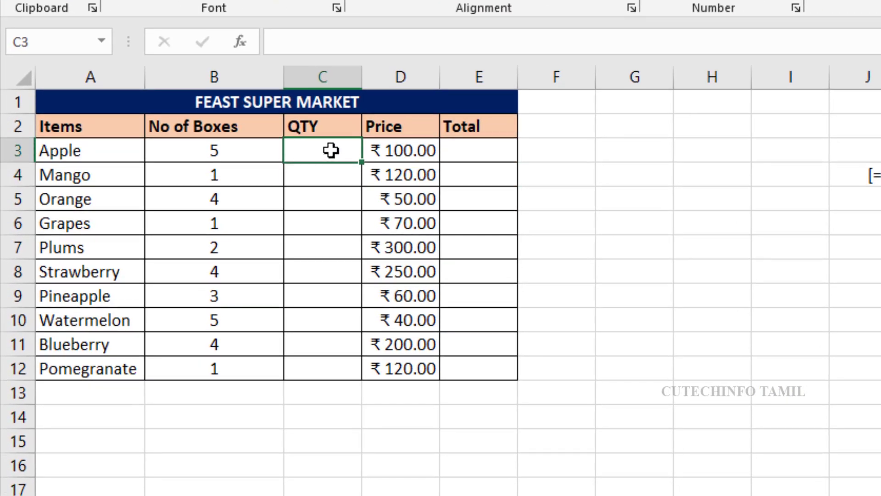
type("50")
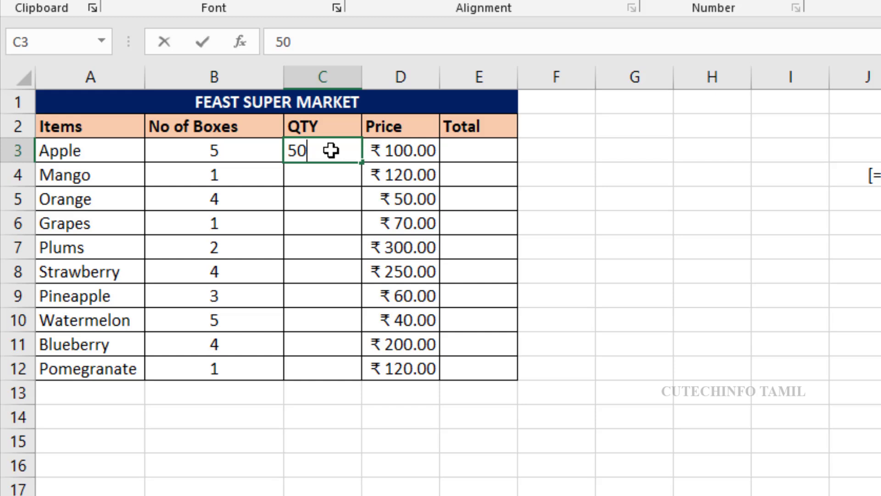
key("Return")
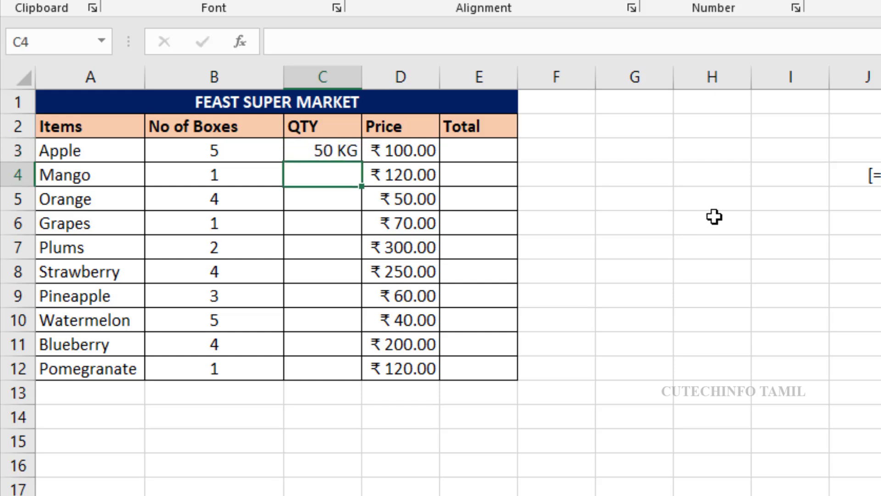
type("25")
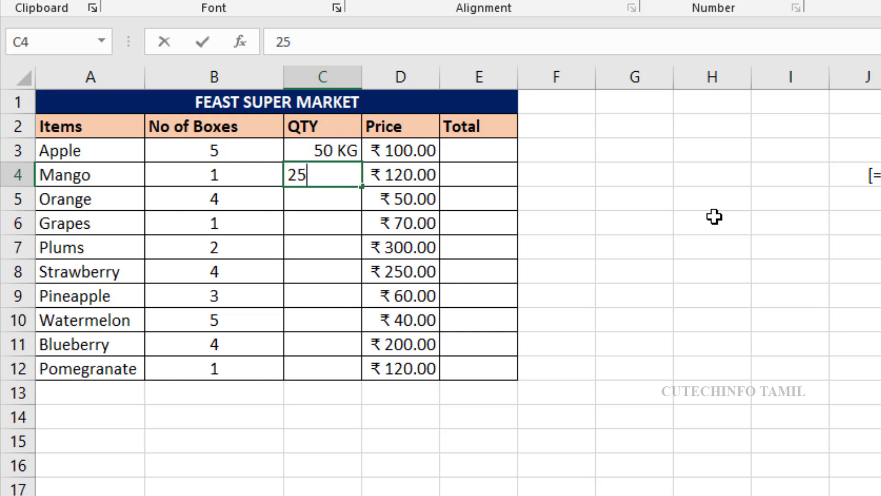
key("Return")
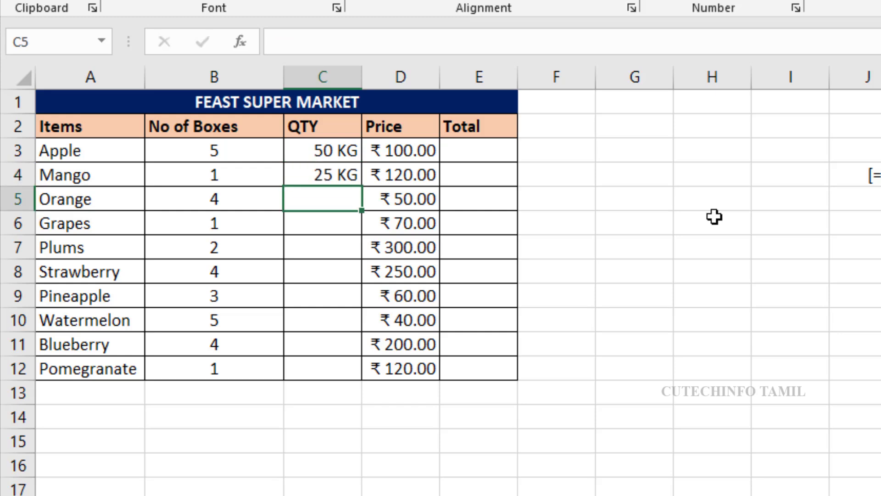
type("15")
key("Return")
type("10")
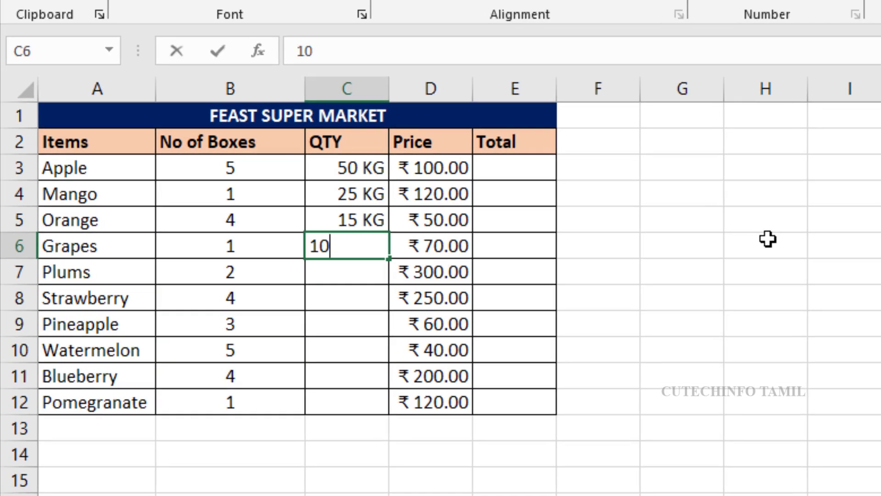
key("Return")
type("12")
key("Return")
type("22")
key("Return")
type("12")
key("Return")
type("1")
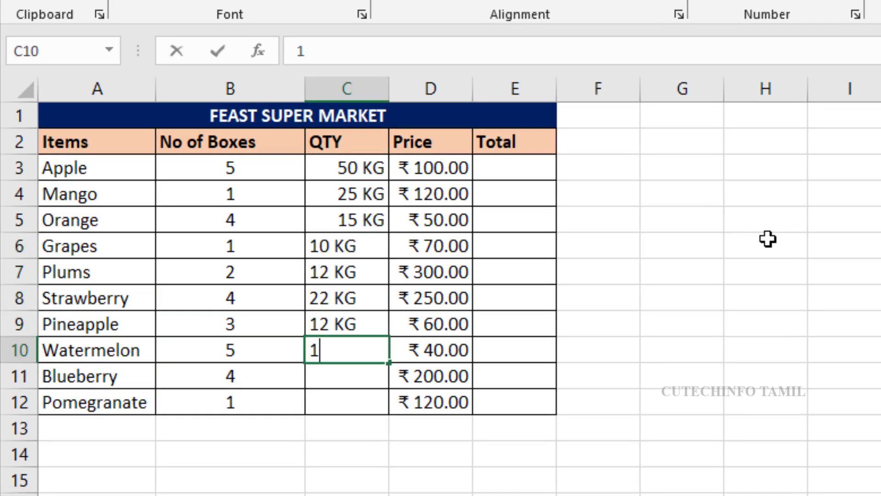
type("0")
key("Return")
type("6")
key("Return")
type("5")
key("Return")
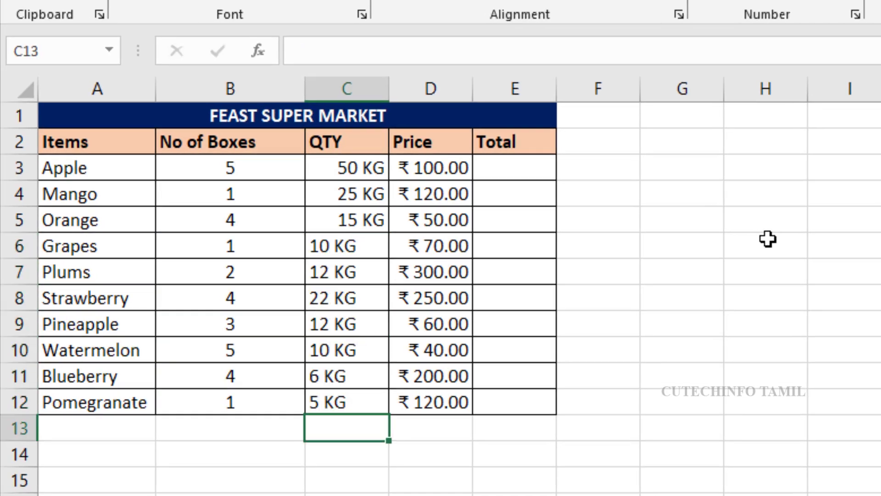
- Select the quantities in C3:C12 and begin centre-aligning them
left_click_drag(359, 170, 361, 406)
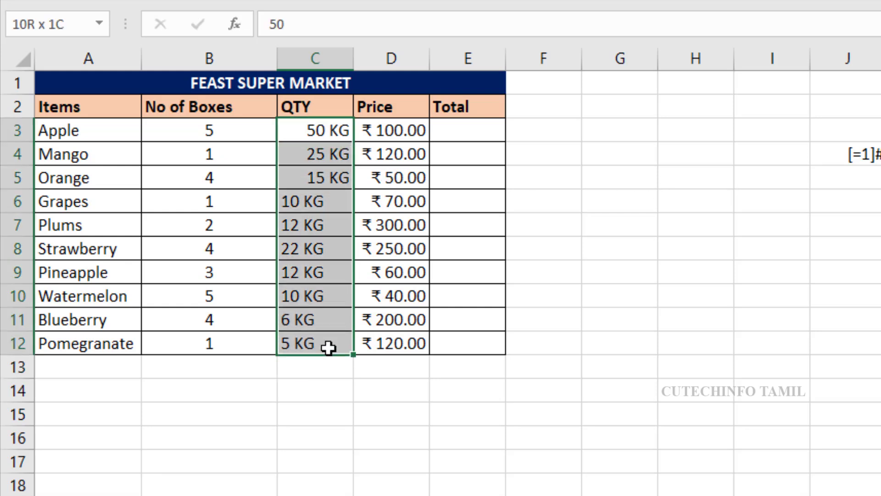
left_click_drag(328, 347, 328, 348)
key("alt+h")
- Finish centring the quantities, then enter =C3*D3 in E3 for Apple's total
key("a")
key("c")
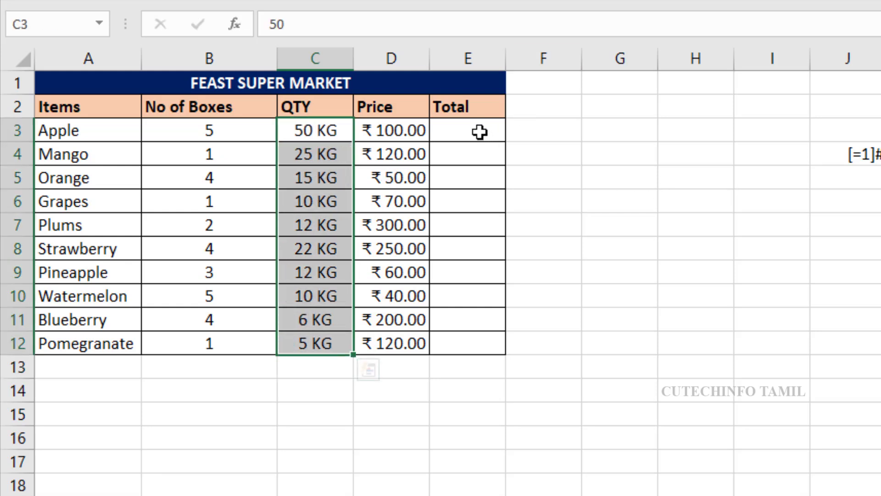
left_click(480, 132)
type("=")
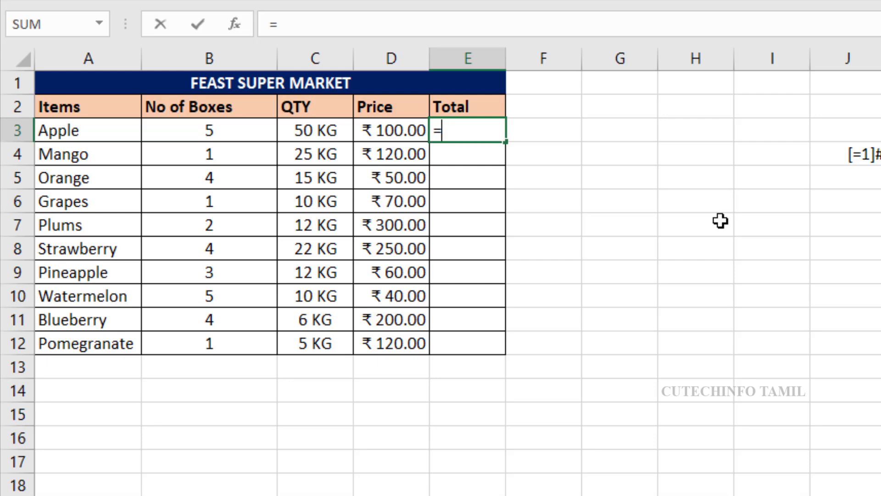
left_click(308, 130)
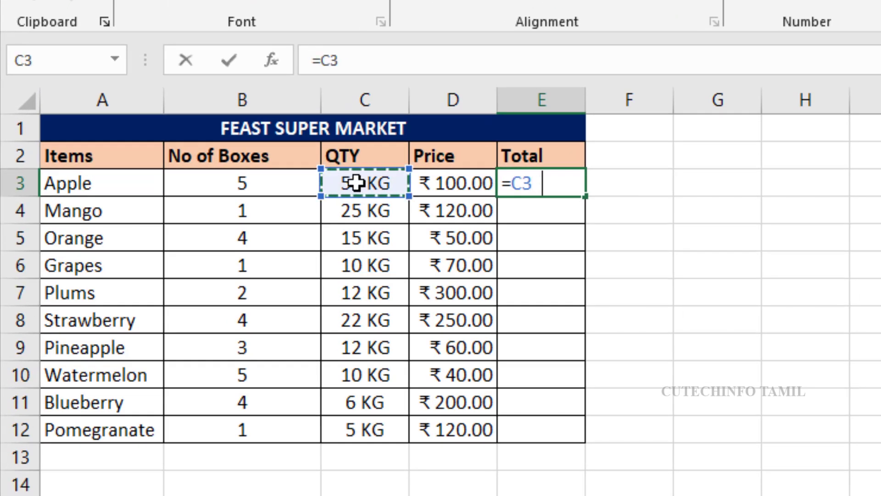
type("*")
left_click(462, 183)
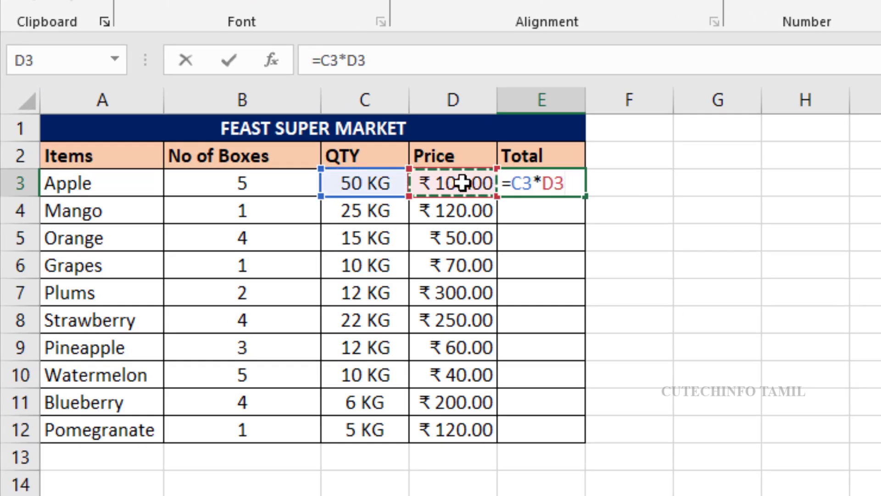
key("Return")
- Copy the total formula down to E12 and select the first No of Boxes cells
left_click(544, 182)
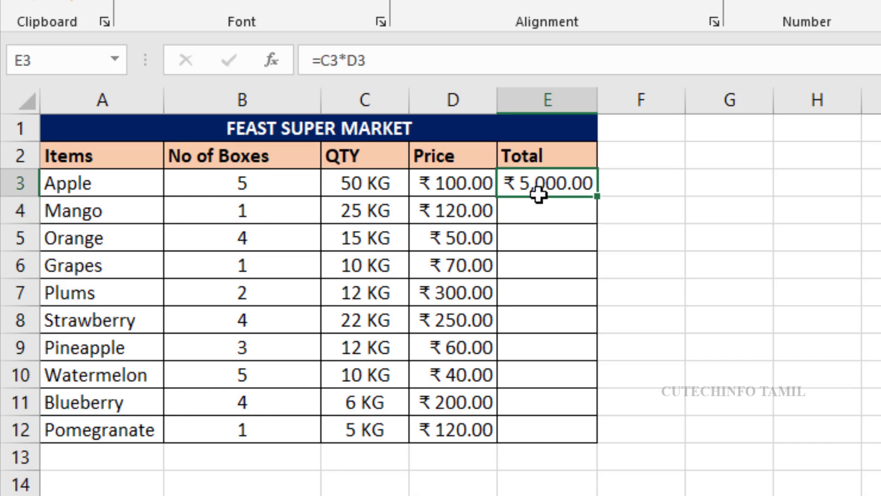
double_click(598, 196)
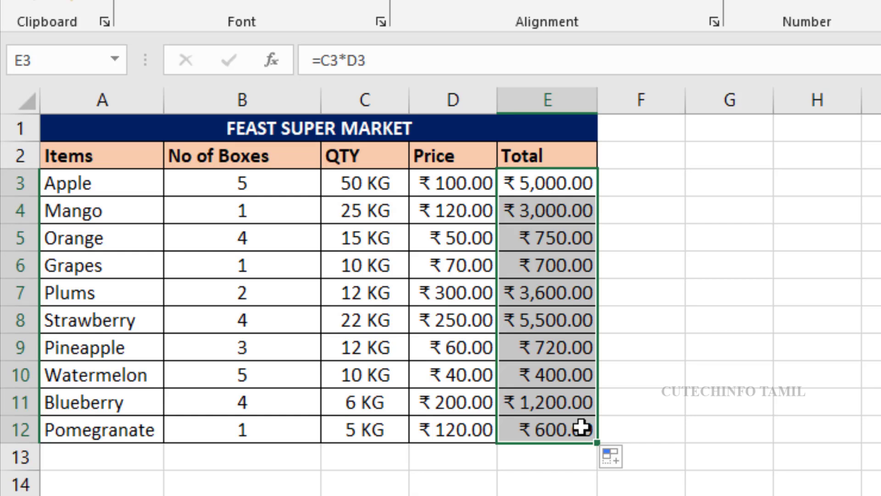
left_click(259, 185)
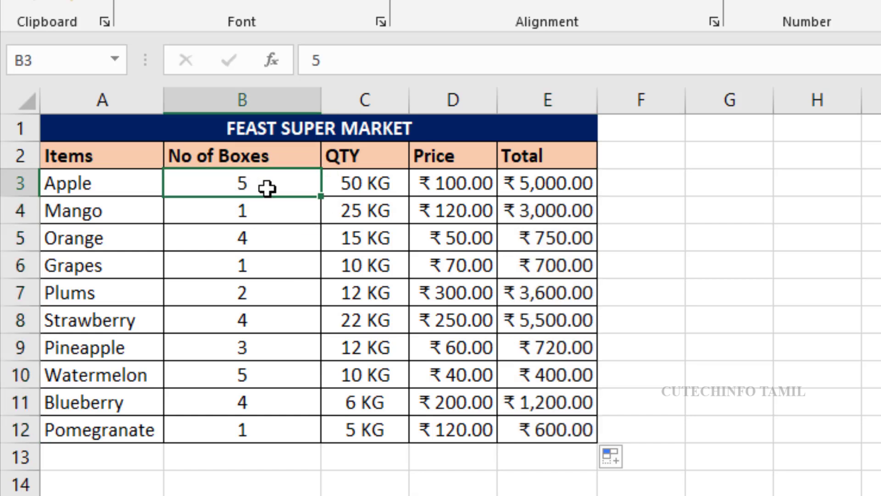
left_click(266, 213)
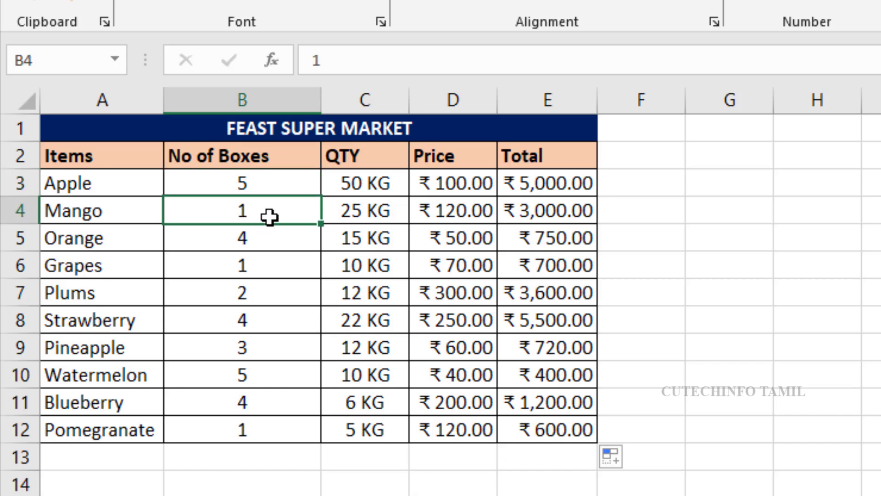
- Clear the No of Boxes values and type the custom format [=1]# "Box";# "Boxes"
left_click_drag(269, 183, 272, 423)
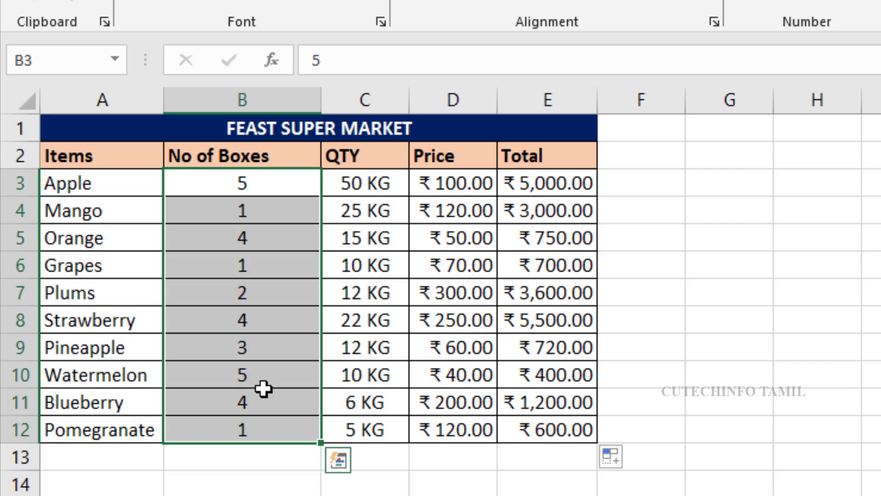
key("Delete")
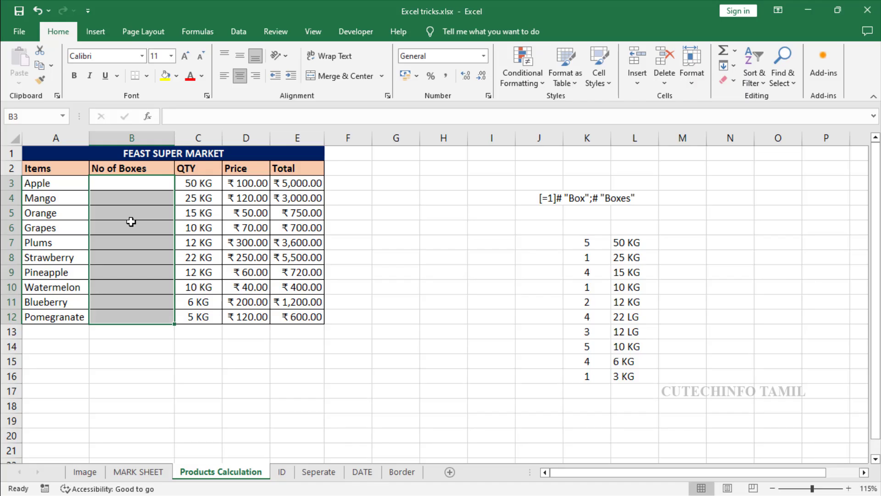
right_click(242, 255)
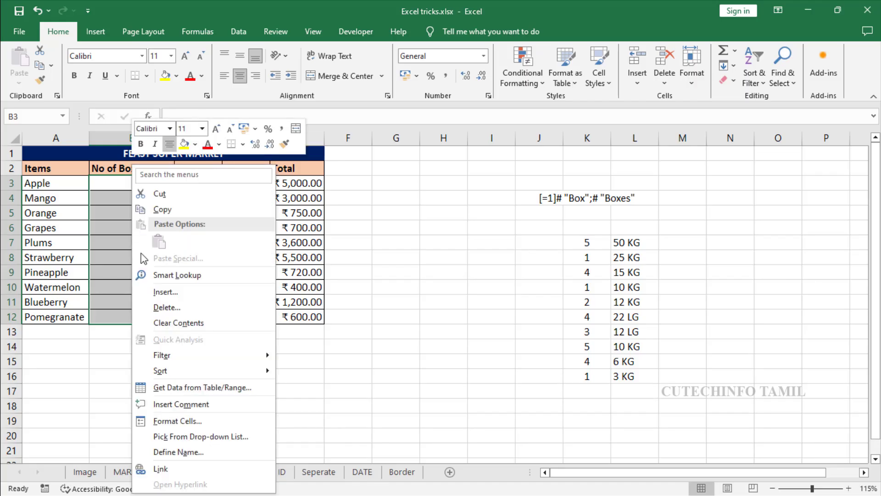
left_click(188, 420)
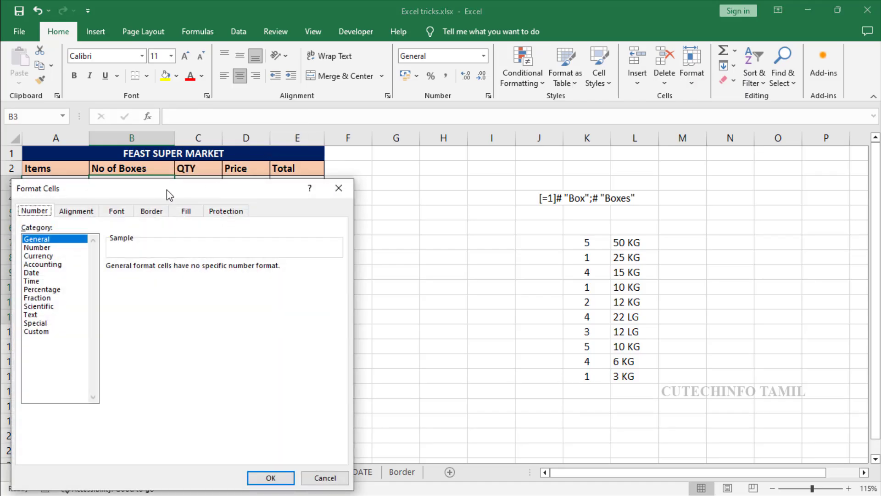
left_click_drag(167, 190, 227, 164)
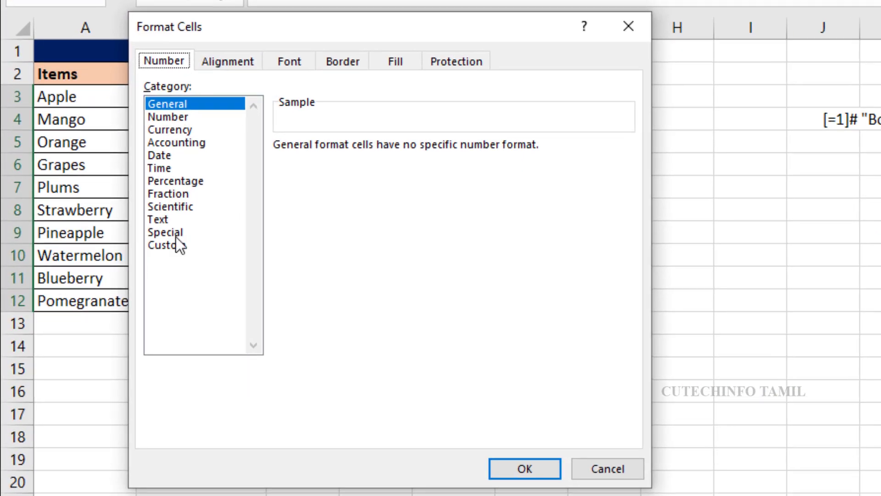
left_click(170, 245)
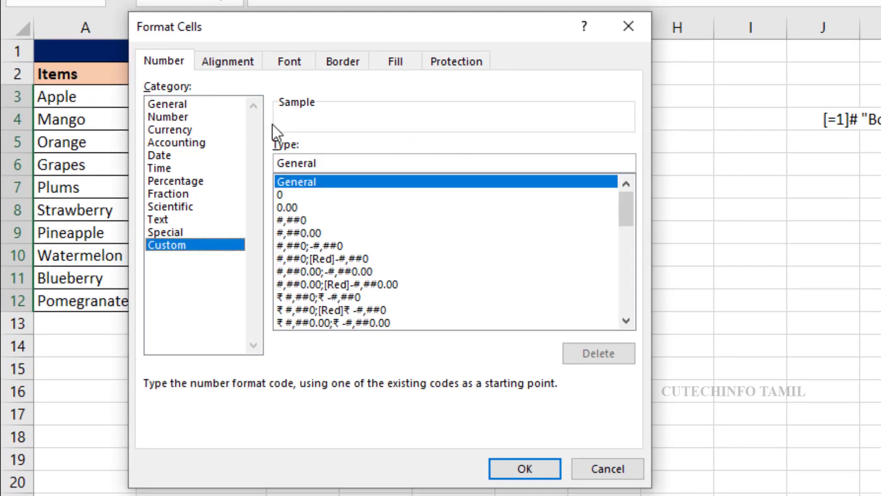
double_click(281, 163)
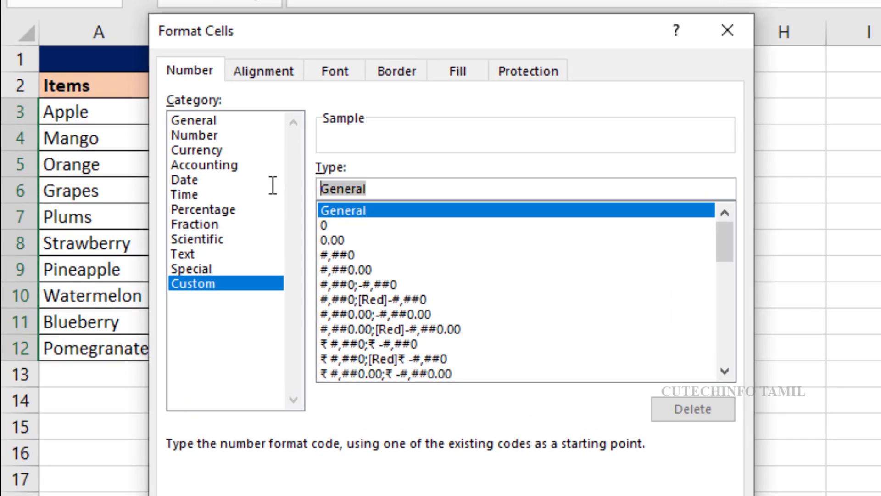
key("BackSpace")
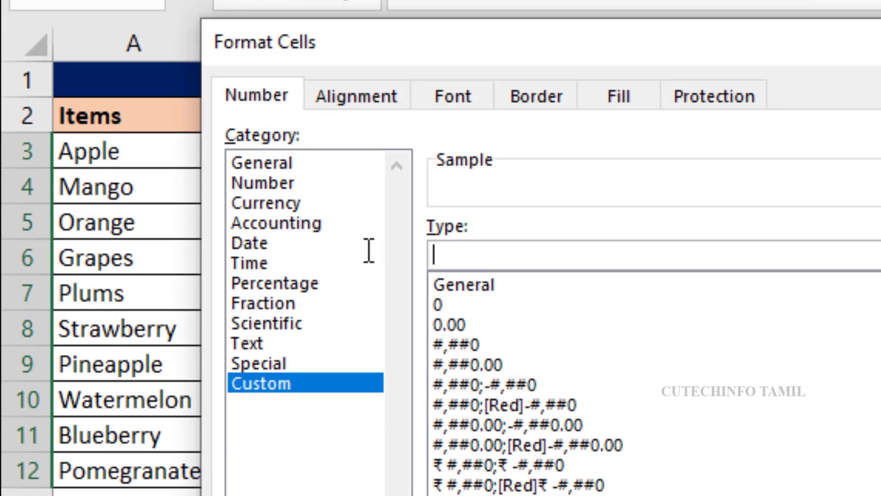
type("[")
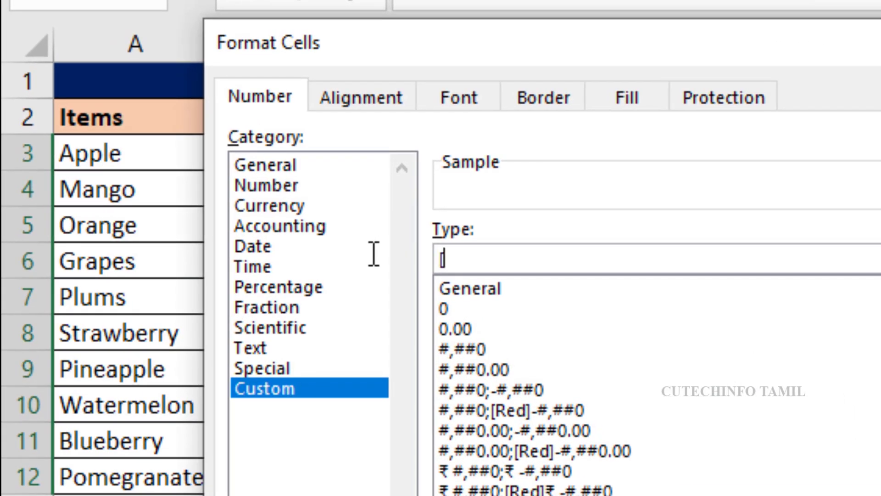
type("=1]#")
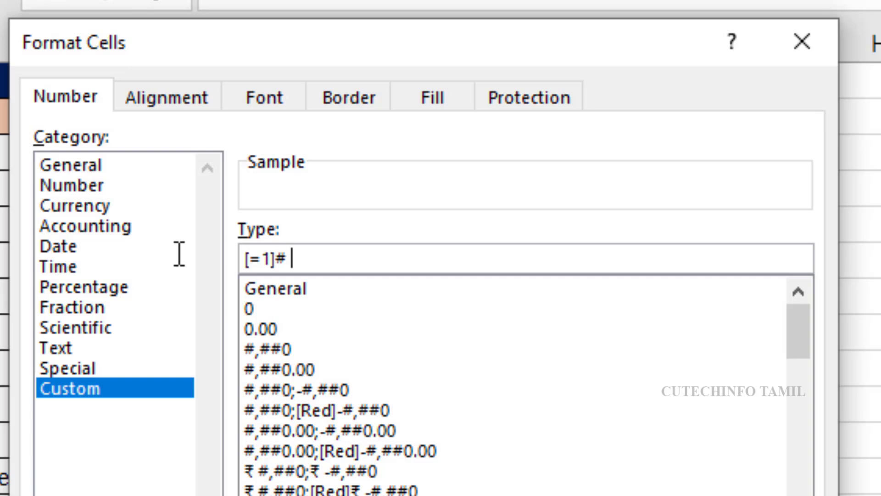
type(" \"Box\"")
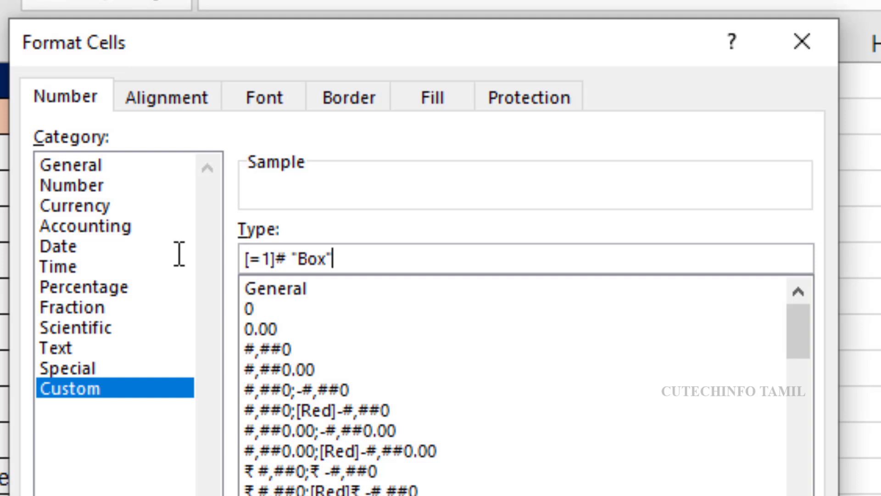
type(";# \"Boxes")
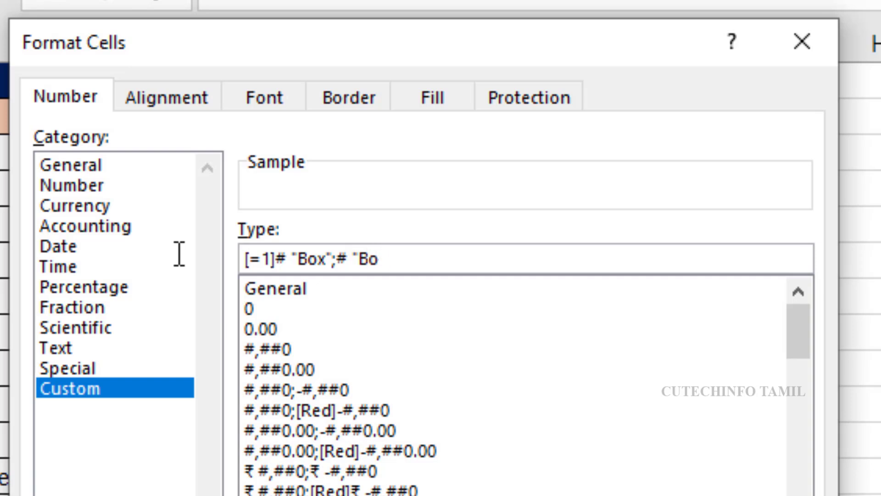
type("\"")
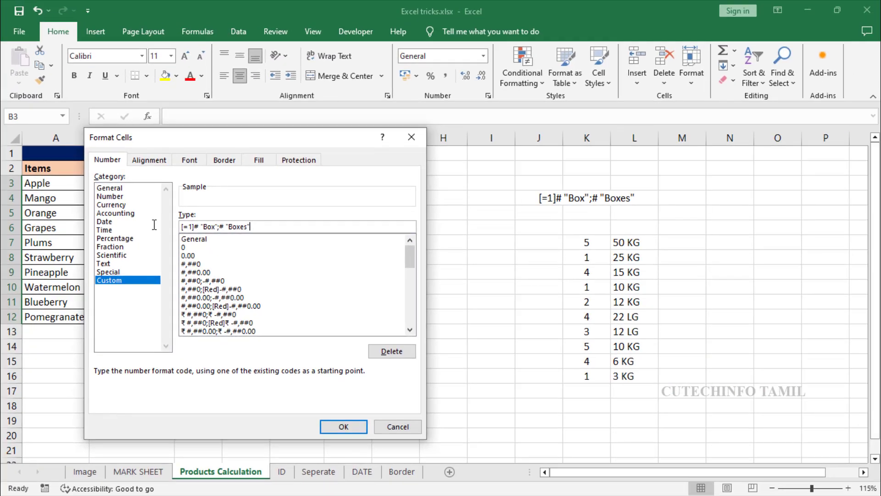
- Apply the Box/Boxes format and enter counts 5, 4, 3, 1, 2, 1, 4, 5, 6, 1 in B3:B12
left_click(348, 427)
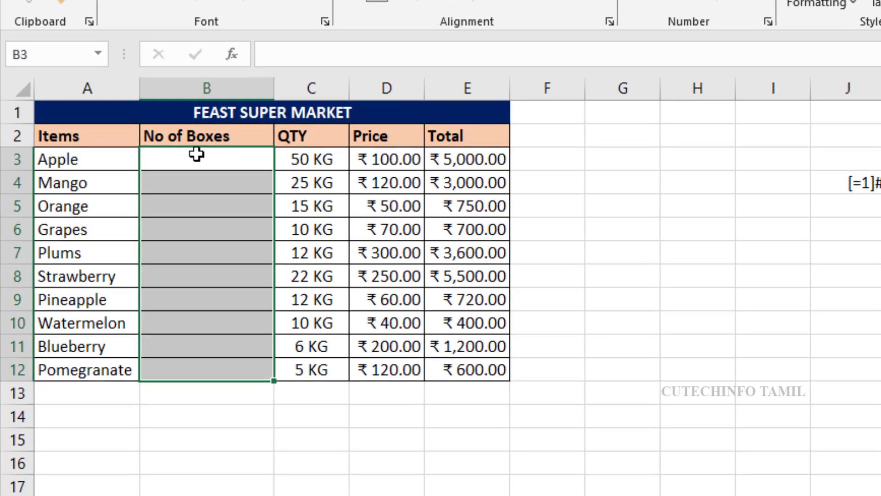
left_click(196, 154)
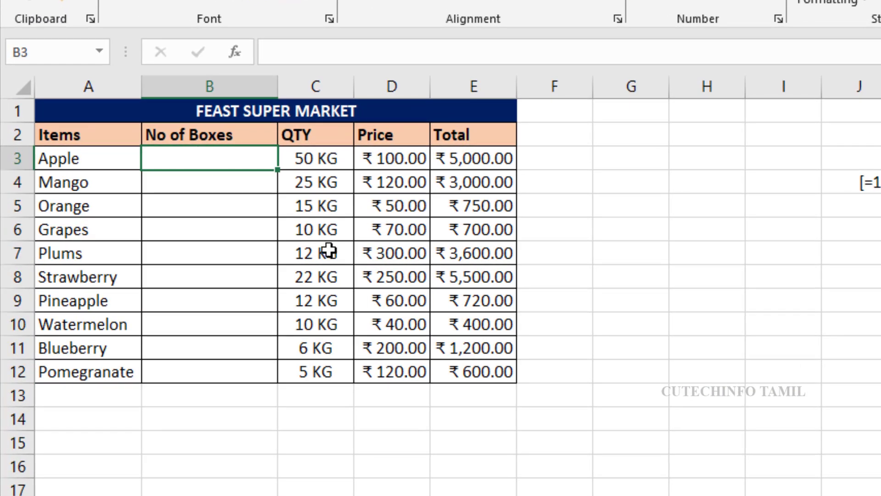
type("5")
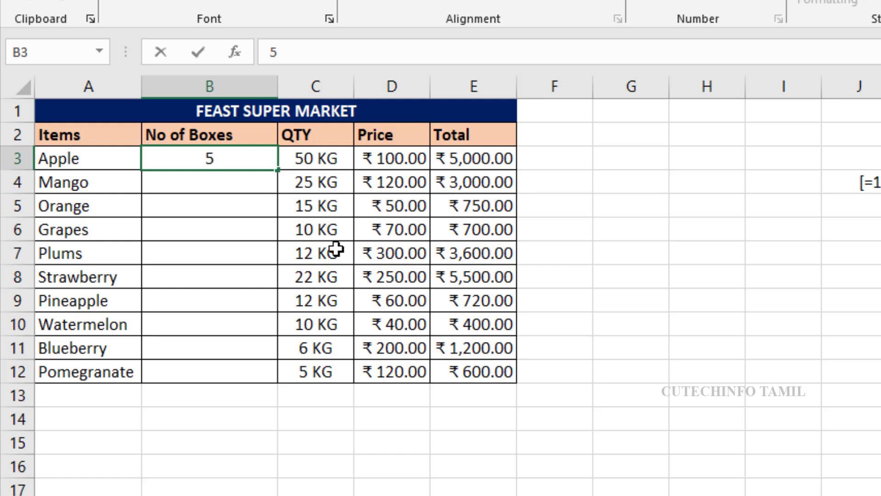
key("Return")
type("4 Boxes")
key("Return")
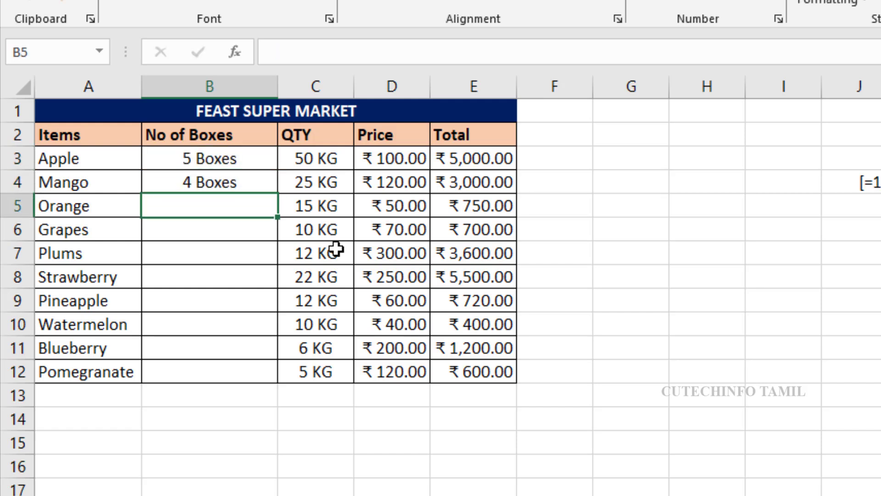
type("3")
key("Return")
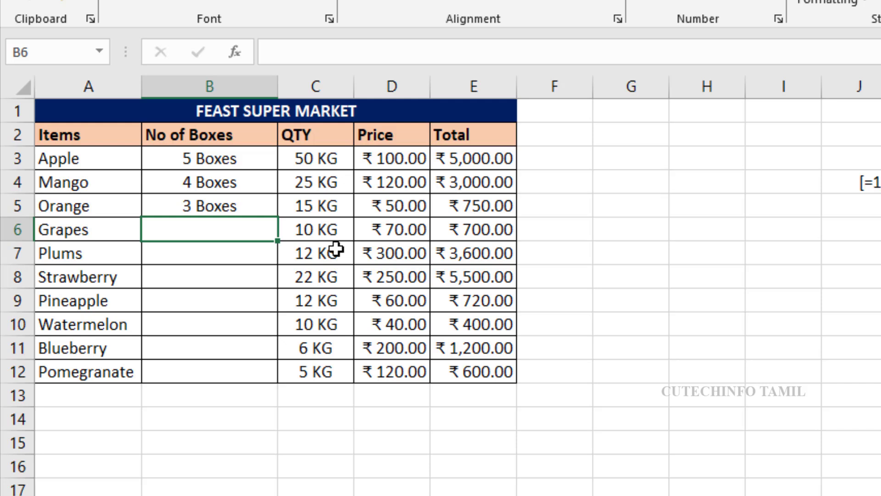
type("1")
key("Return")
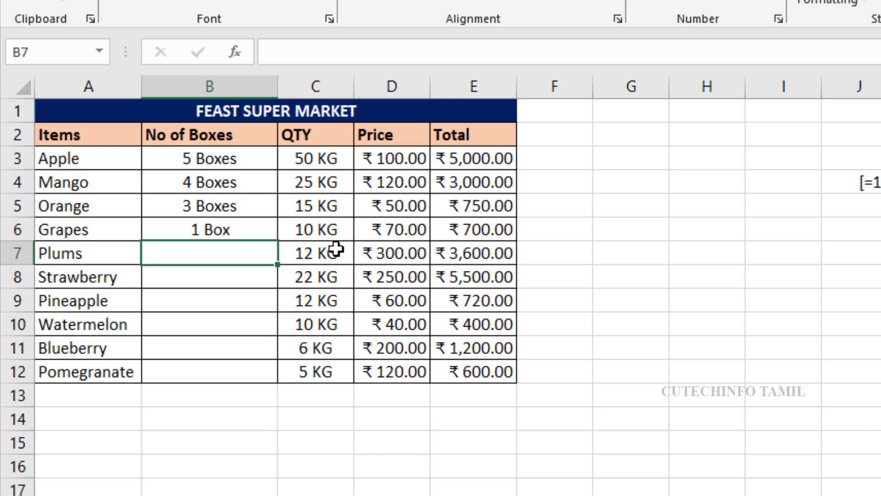
type("2")
key("Return")
type("1")
key("Return")
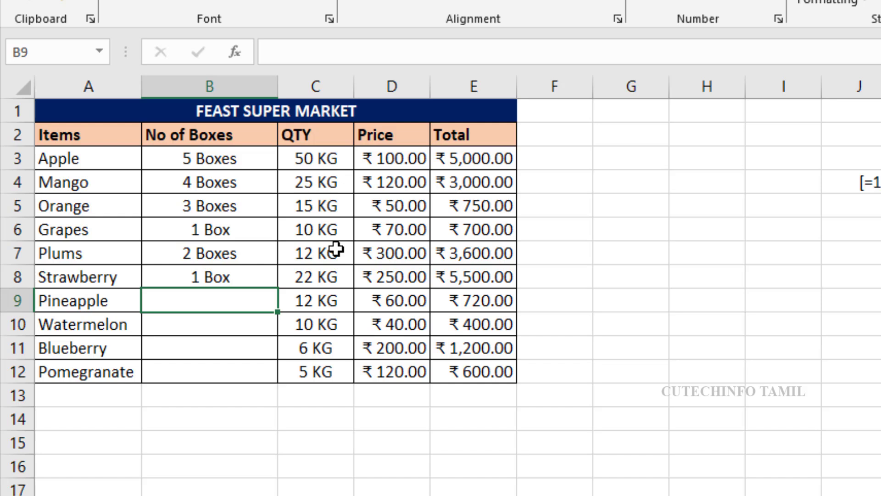
type("4")
key("Return")
type("5")
key("Return")
type("6")
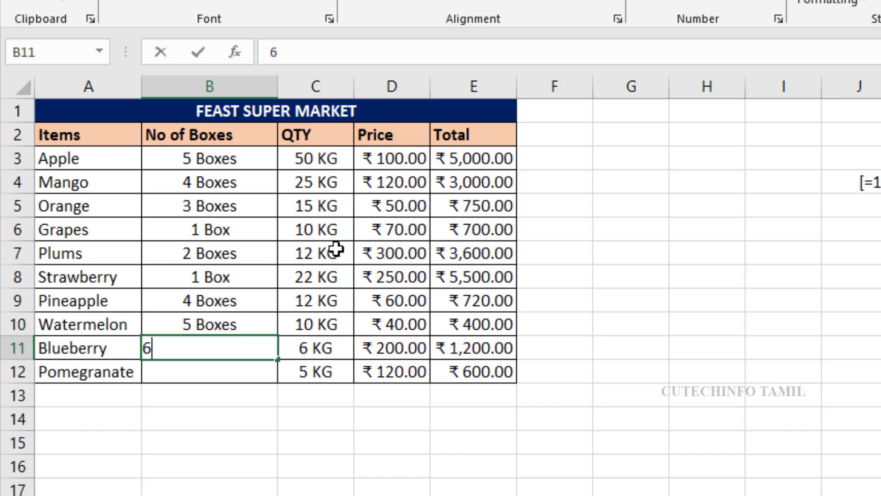
key("Return")
type("1")
key("Return")
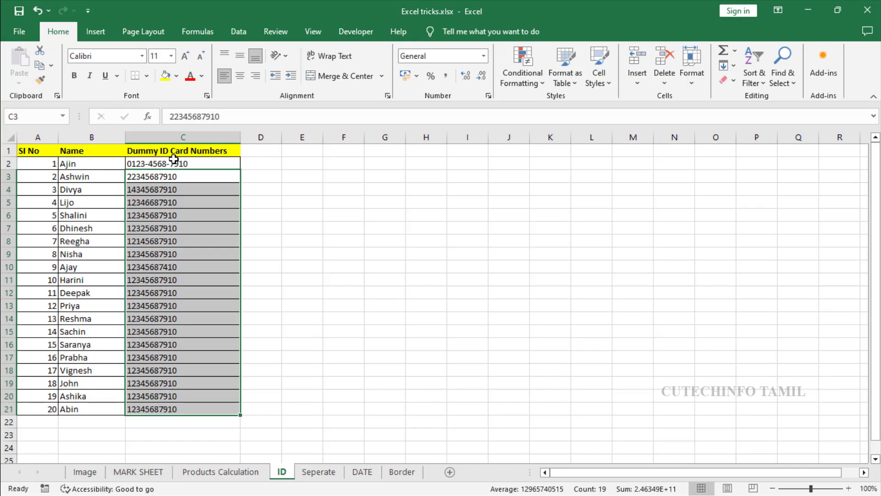
left_click(217, 202)
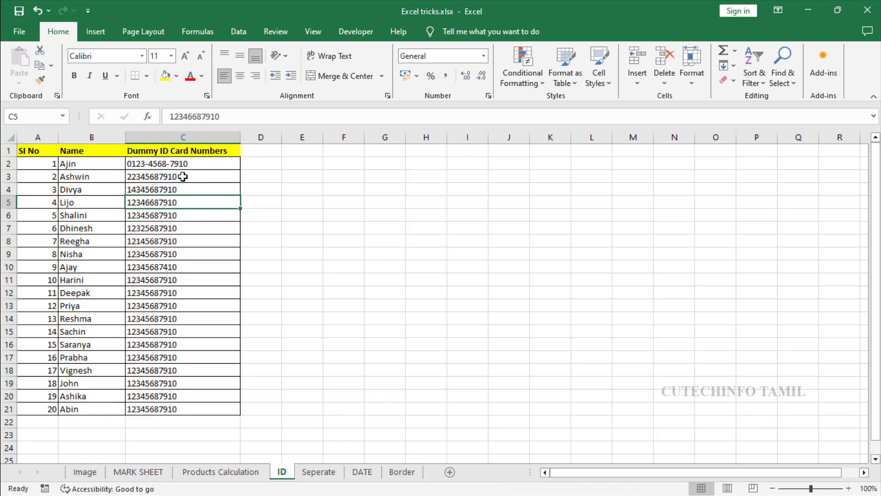
left_click(174, 176)
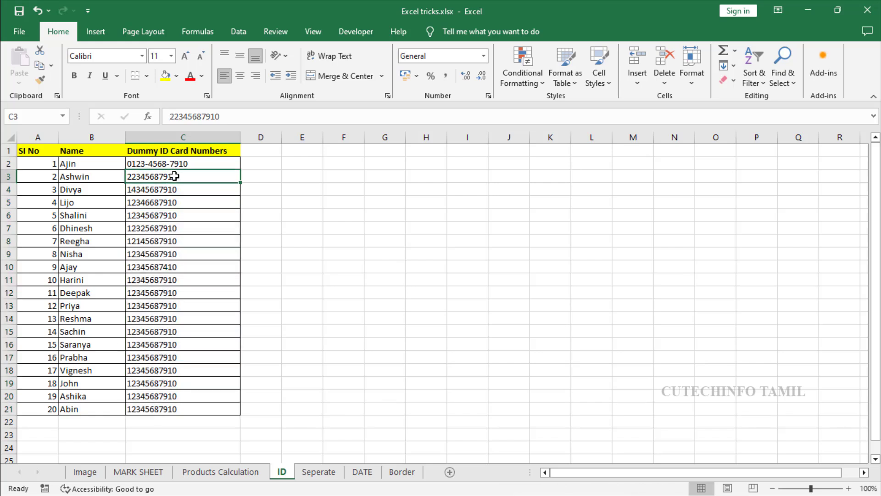
left_click_drag(175, 176, 176, 411)
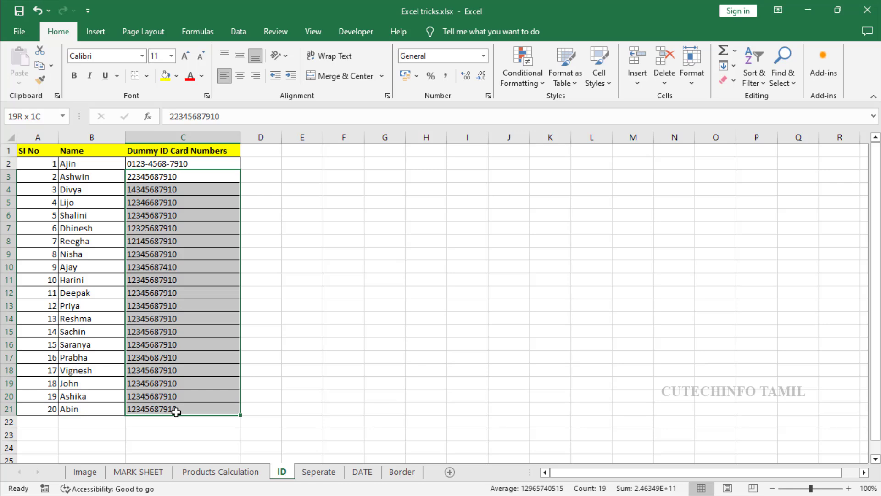
key("ctrl+1")
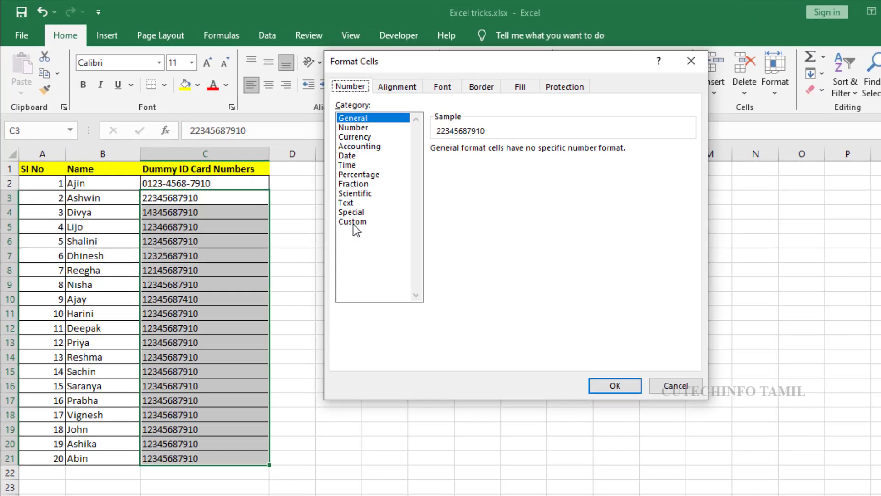
left_click(315, 198)
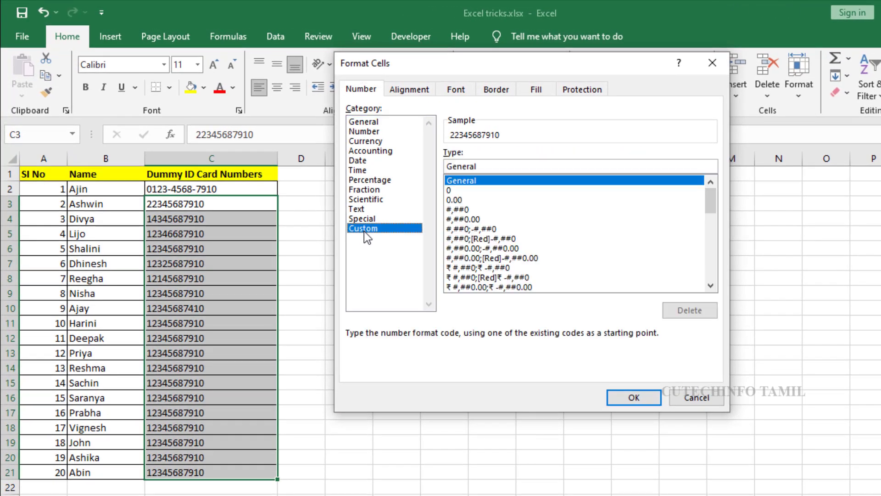
key("Tab")
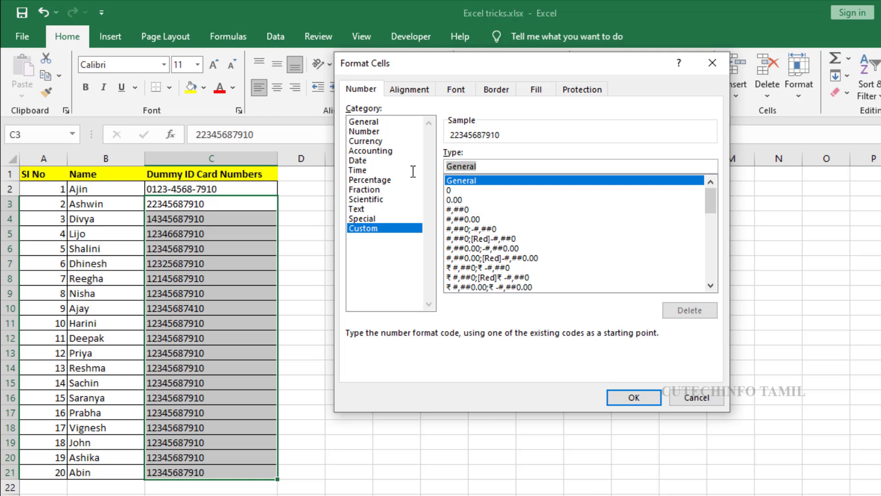
type("0000")
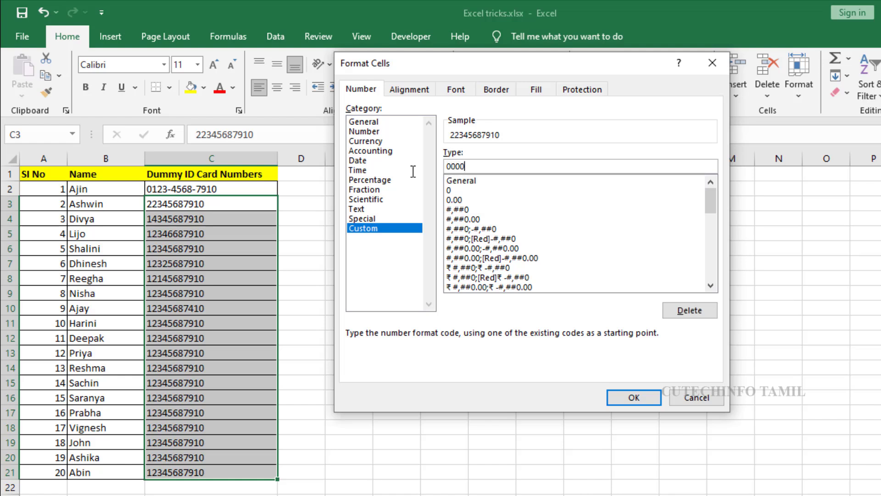
type("-0000-0000")
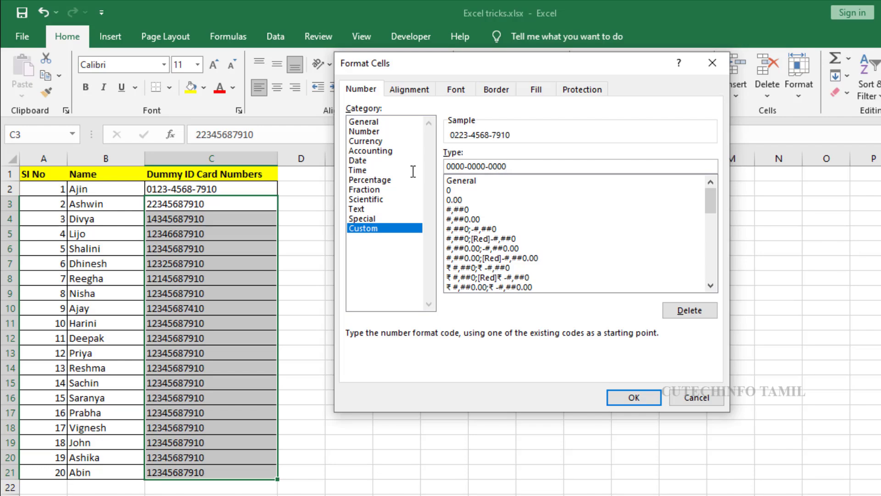
left_click(634, 397)
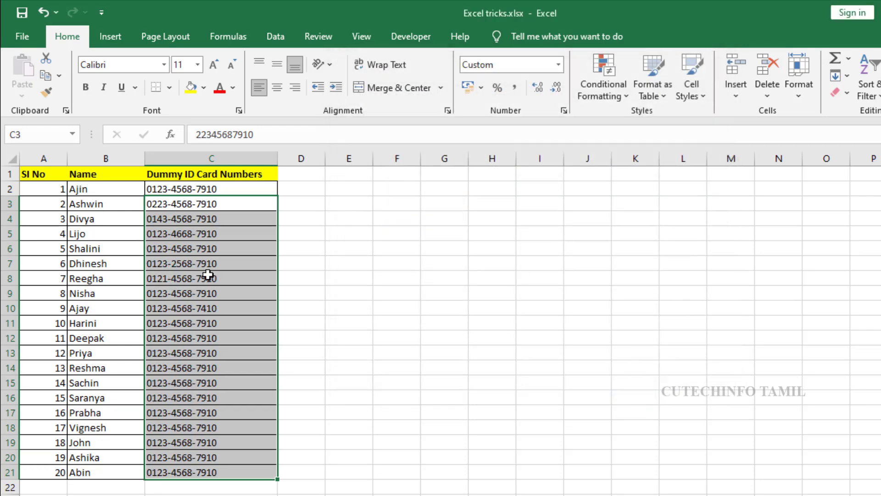
- Deselect the ID numbers and go to the Seperate sheet's text-and-number table
left_click(210, 234)
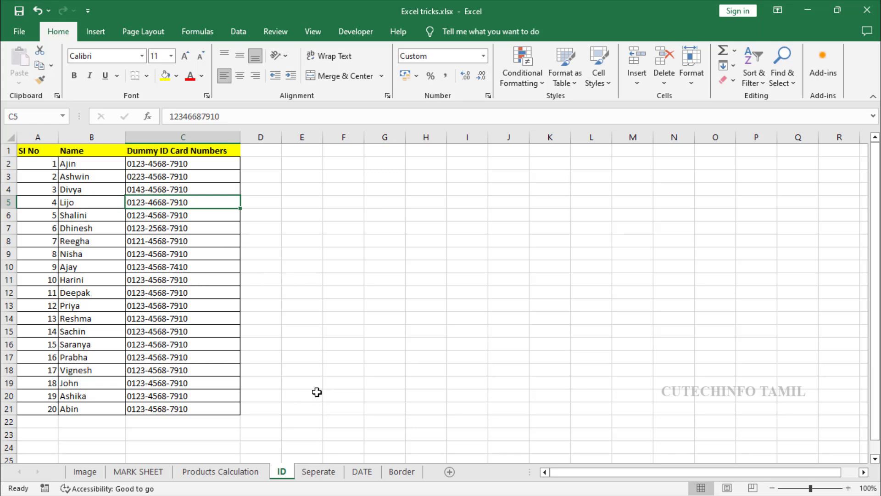
left_click(321, 475)
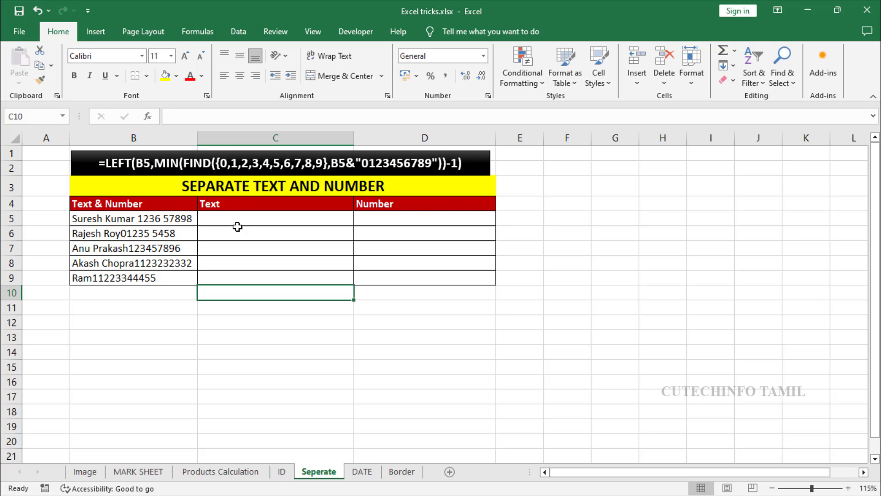
left_click(233, 222)
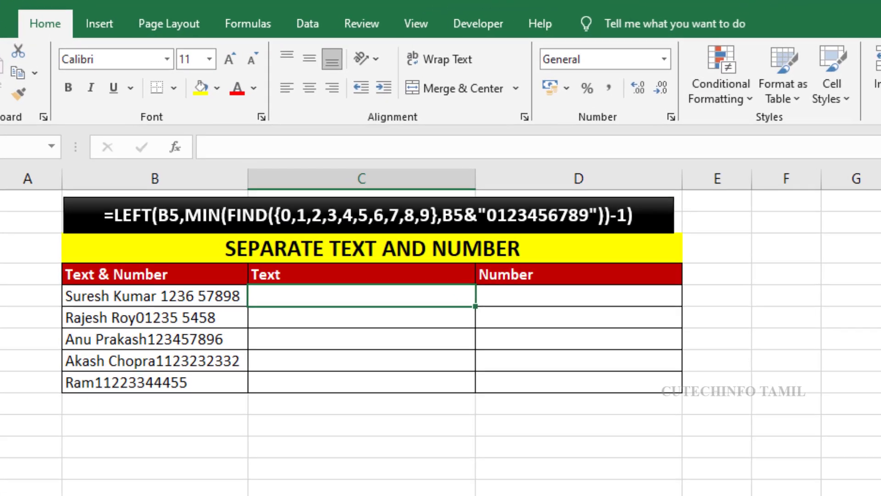
type("=")
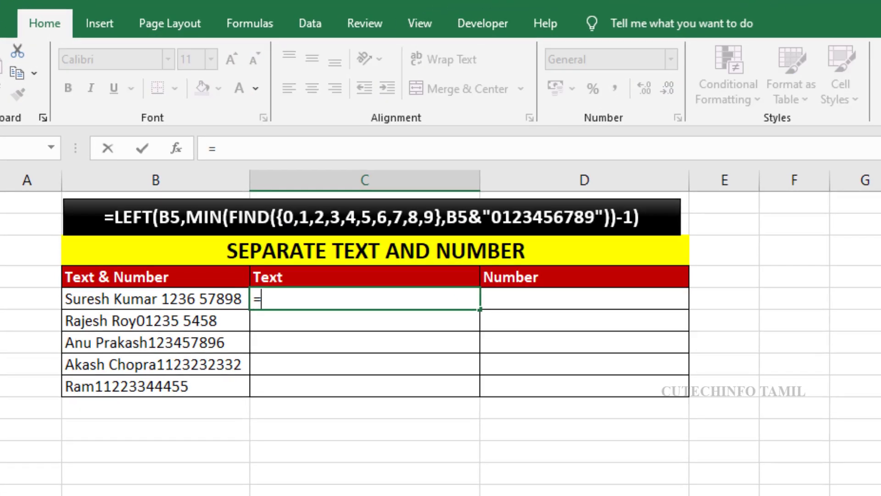
type("LEFT")
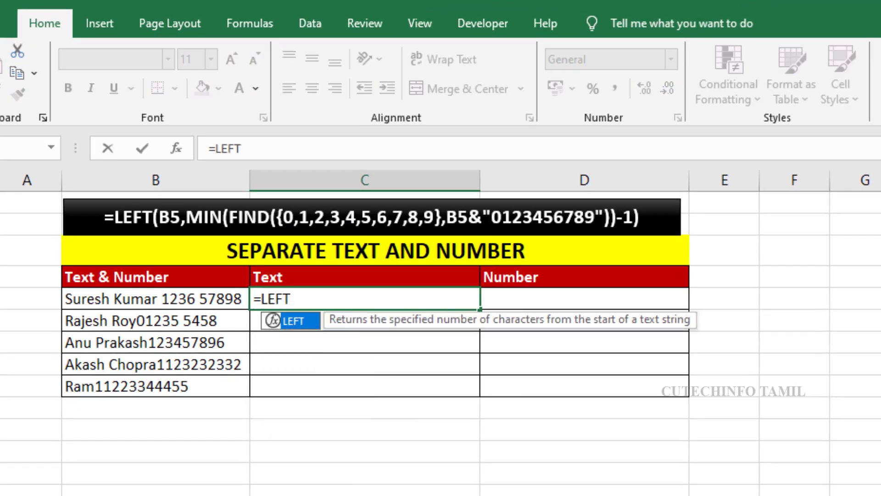
type("(")
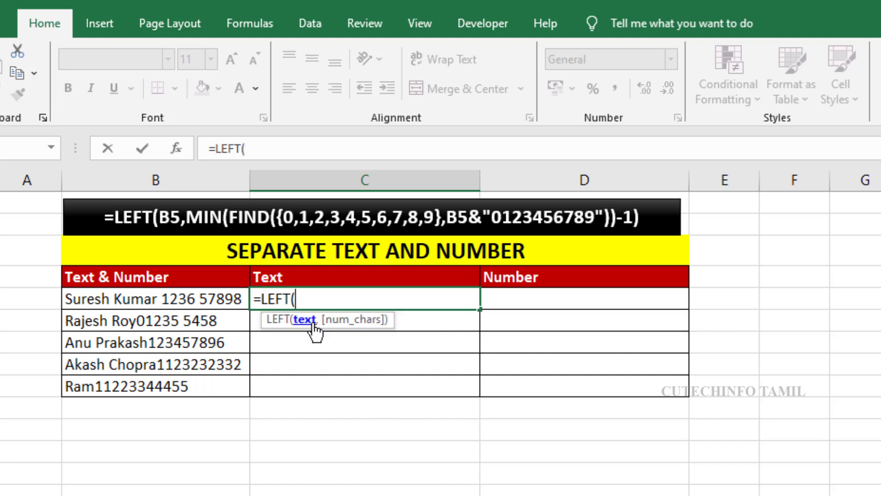
left_click(164, 299)
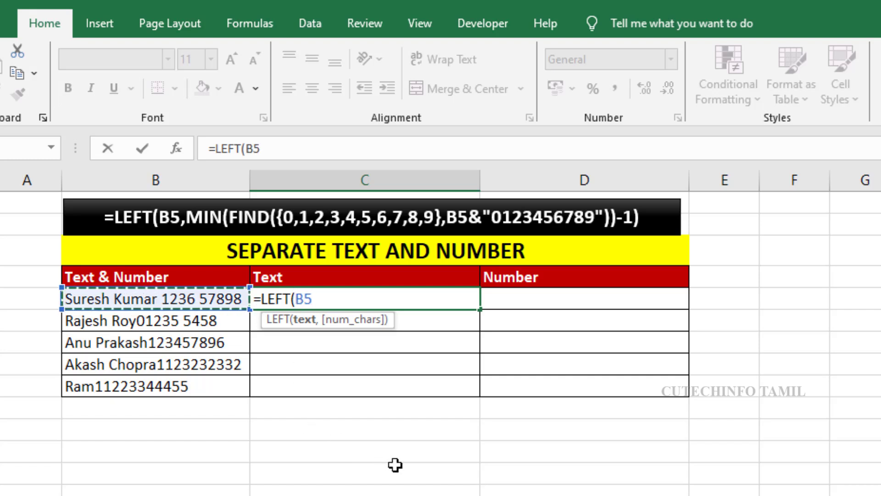
type(",MIN")
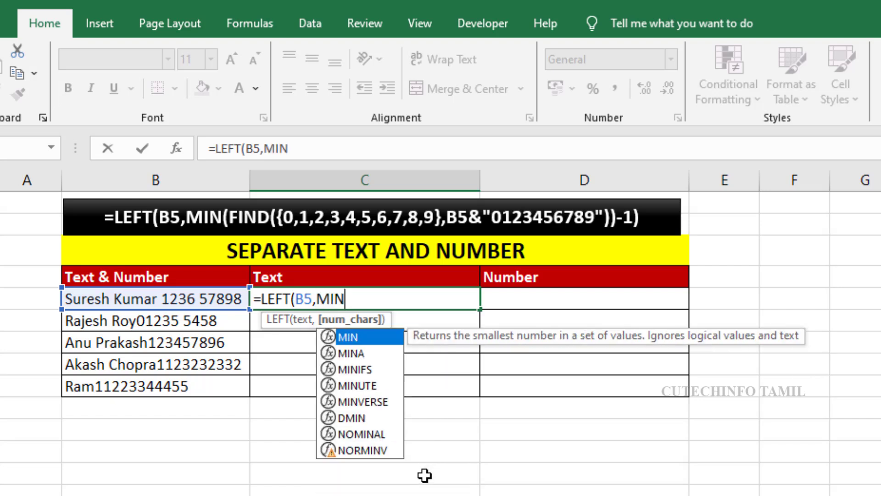
type("(")
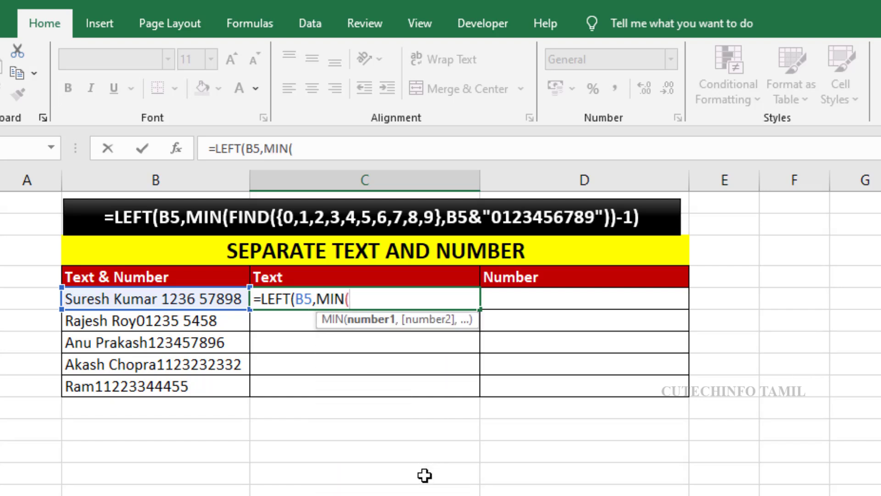
type("FI")
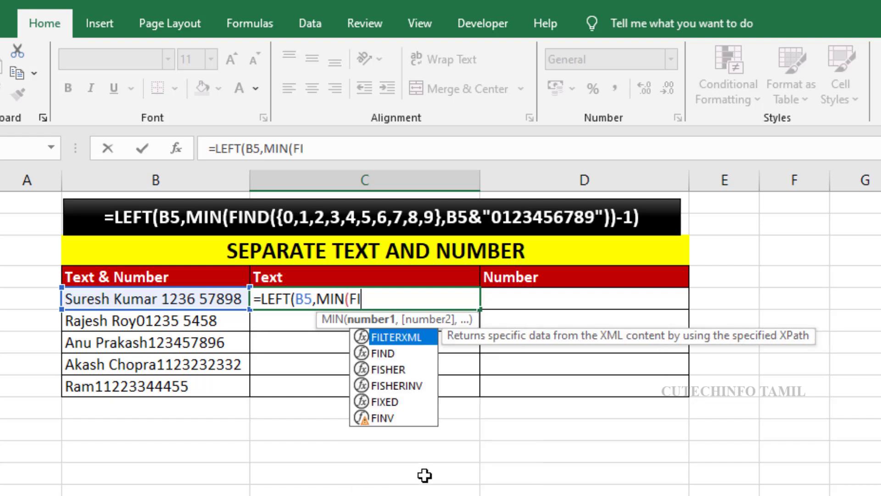
type("ND(")
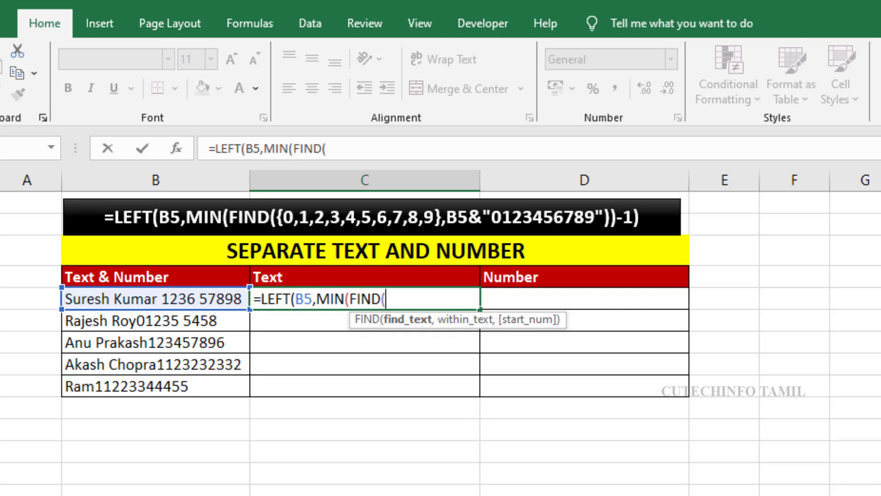
type("{0,1,")
type("2")
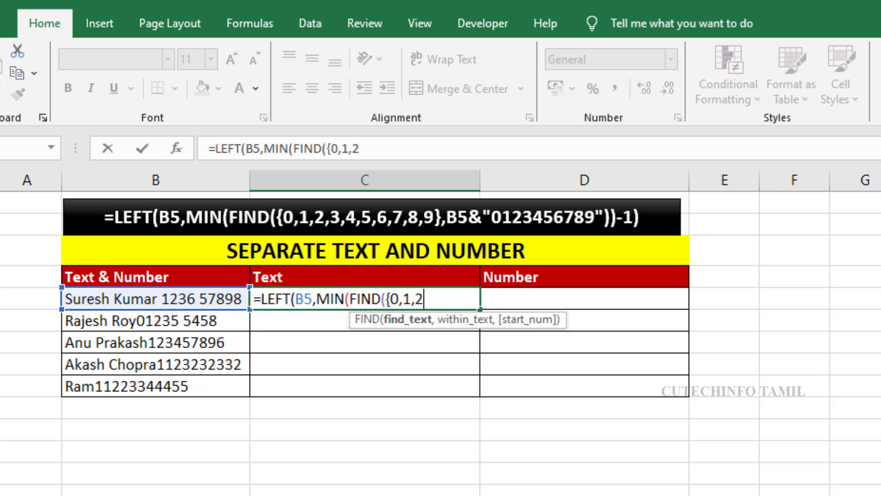
type(",3,4,5,")
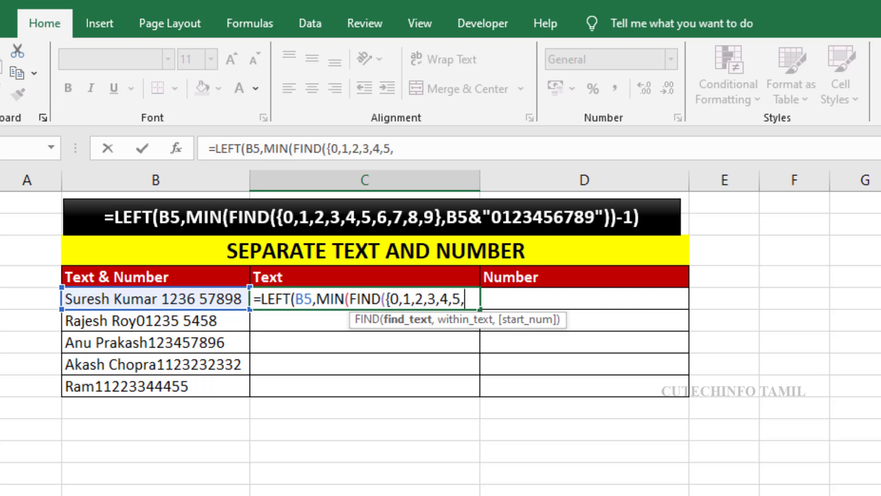
type("6,7,8,9")
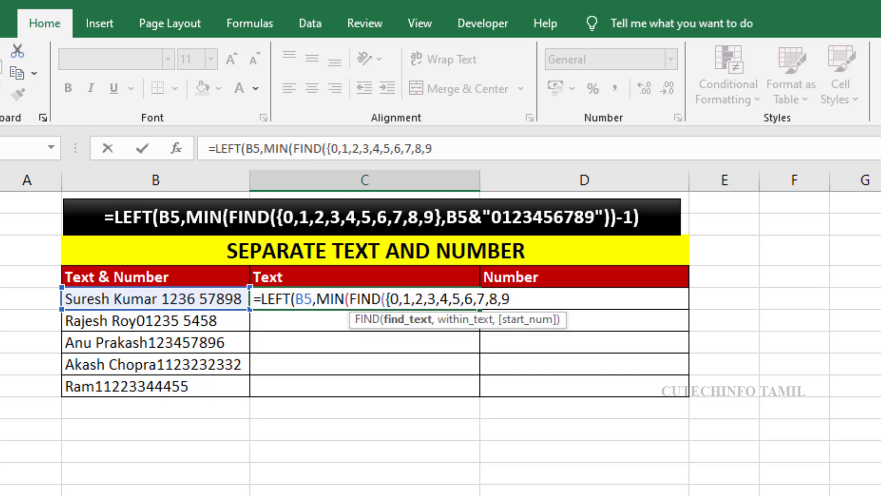
type("},")
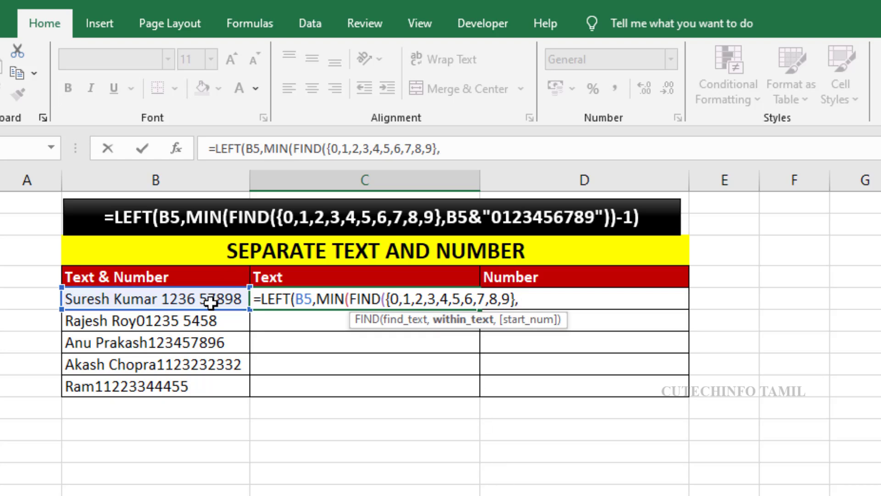
left_click(232, 298)
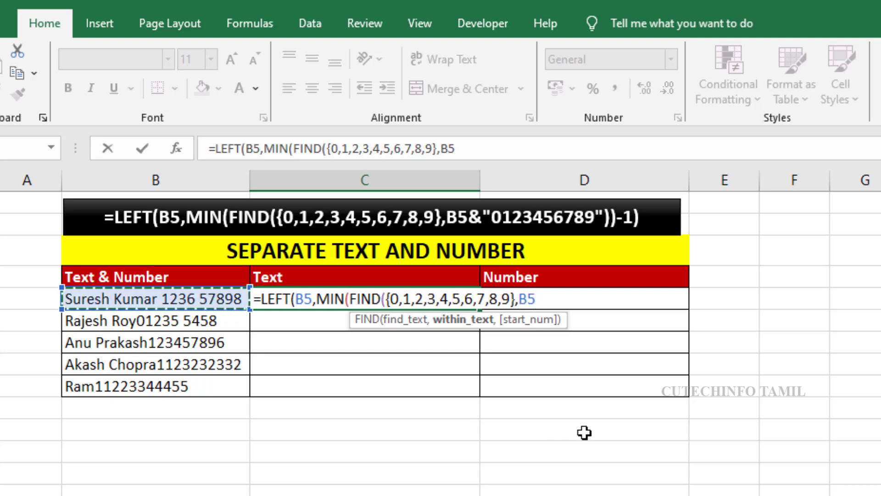
type("&")
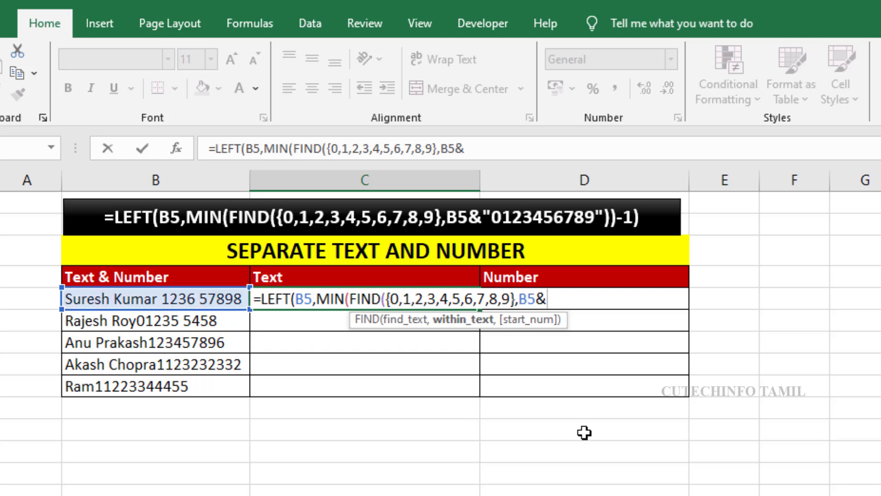
type("\"012345")
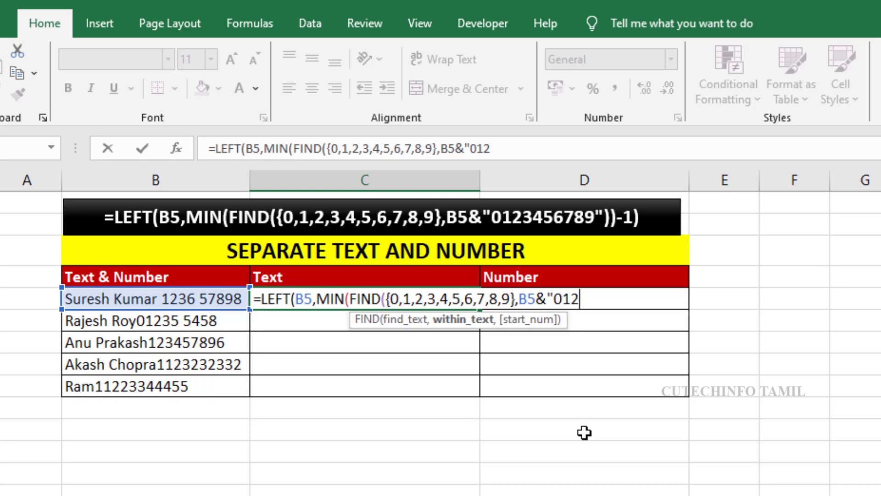
type("67")
type("89")
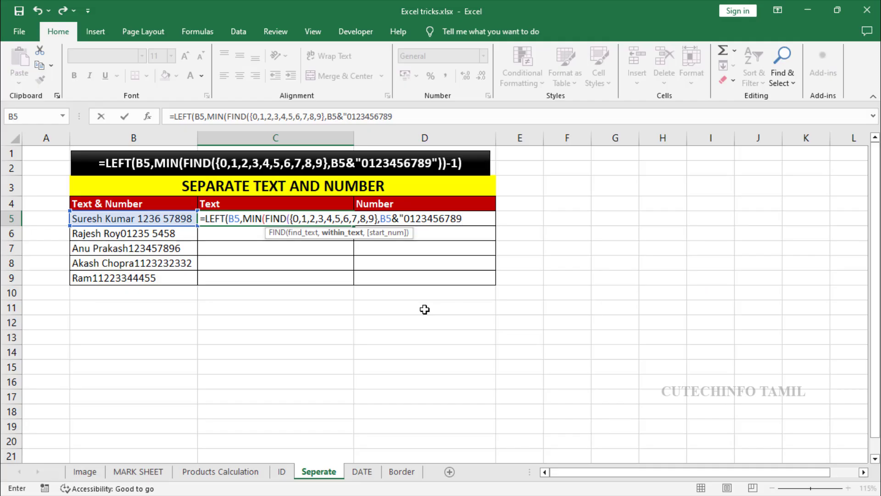
type("\"")
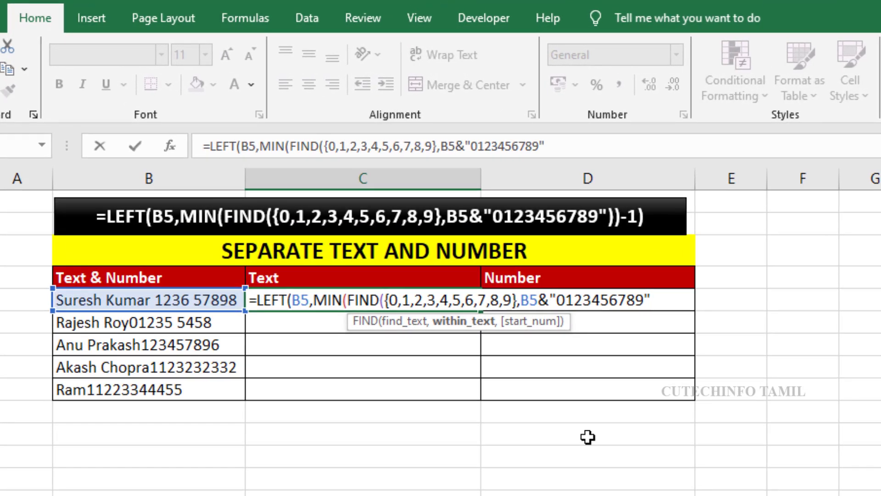
type(")")
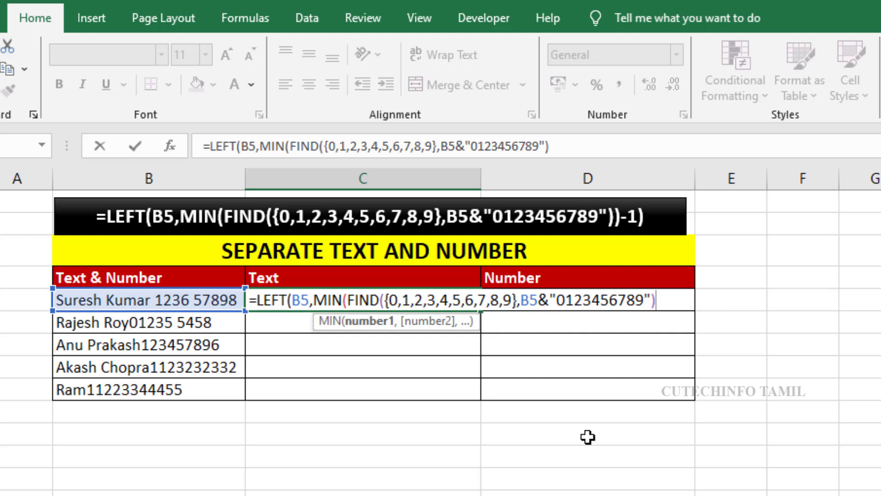
type(")")
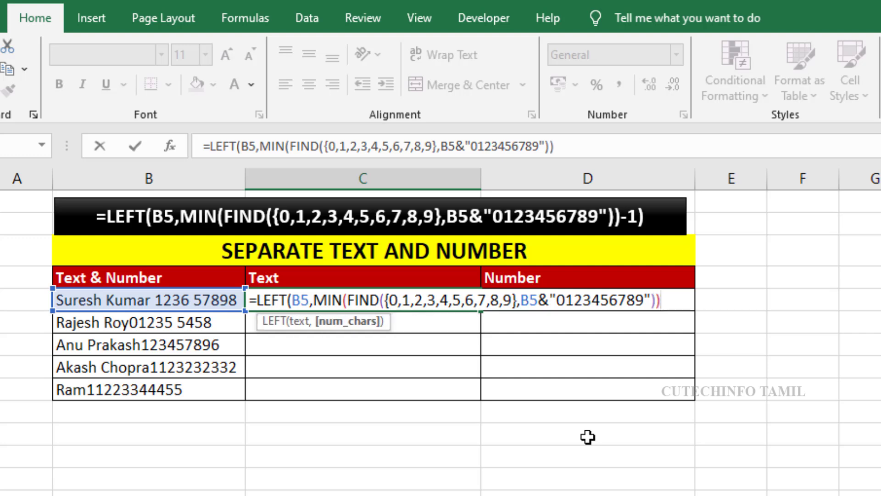
type("-1)")
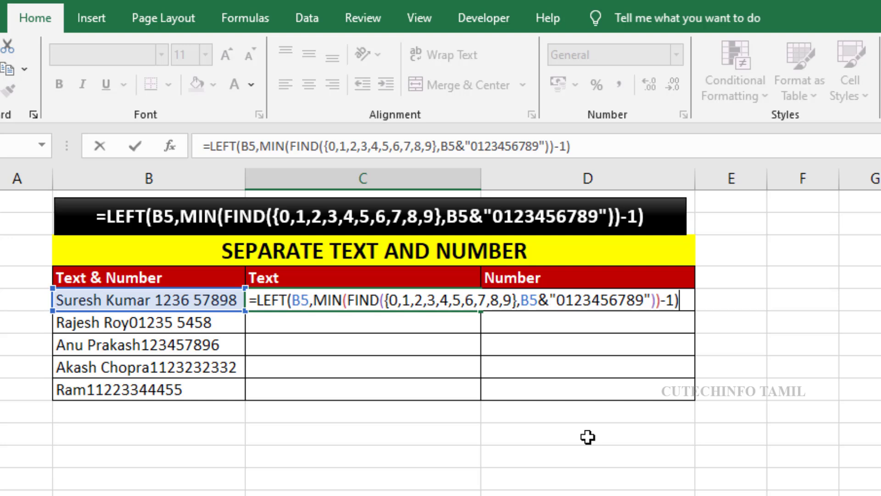
key("Return")
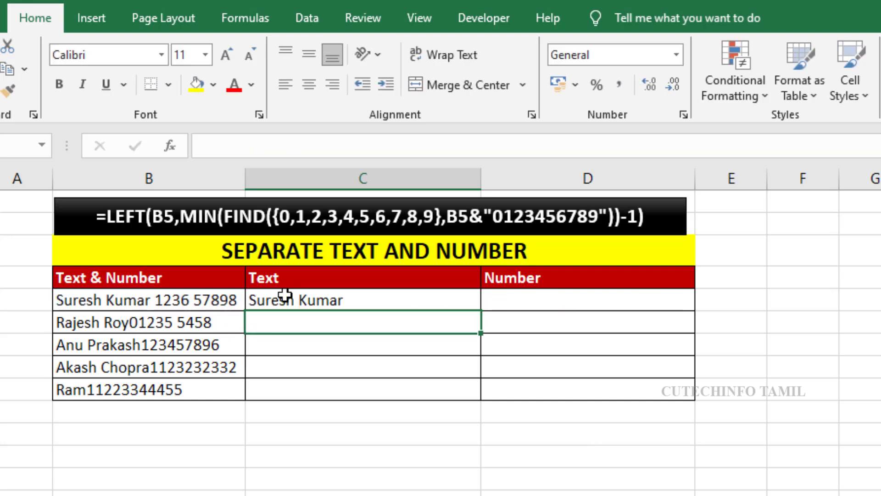
left_click(310, 299)
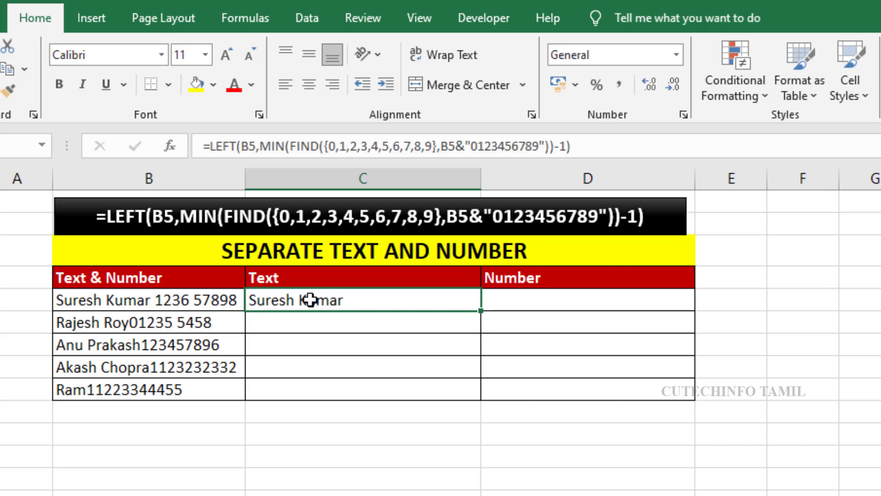
double_click(480, 310)
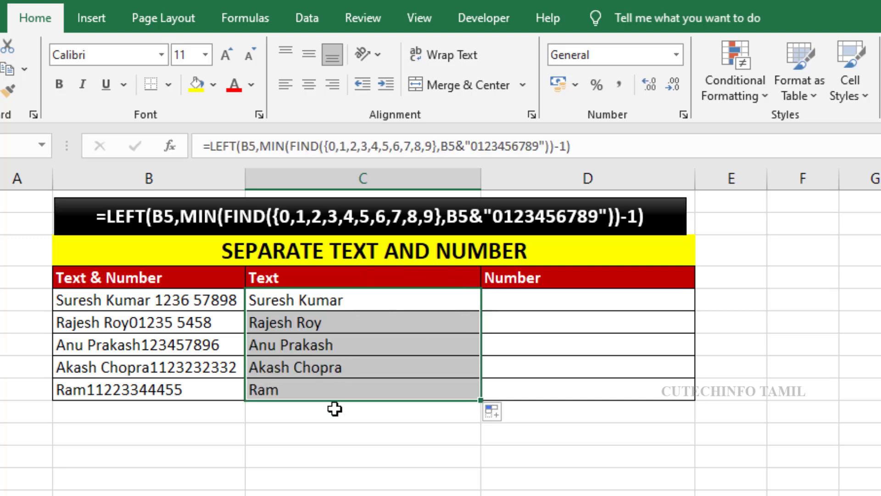
left_click(400, 340)
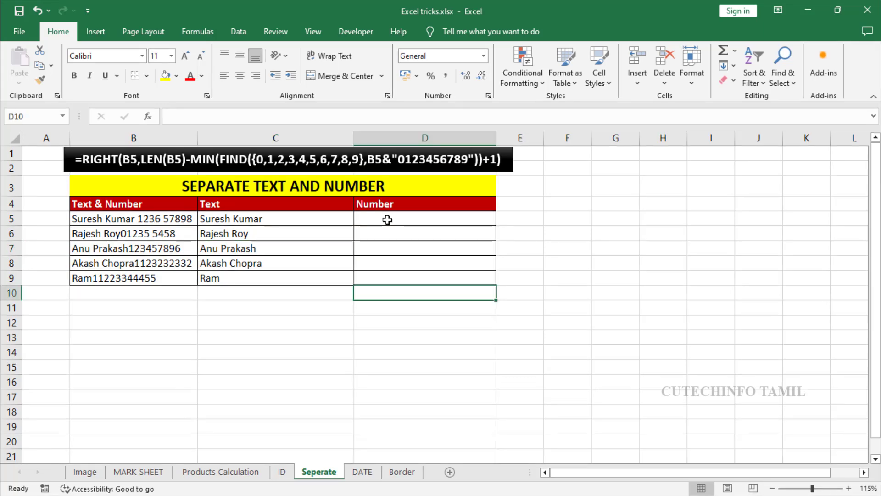
left_click(388, 219)
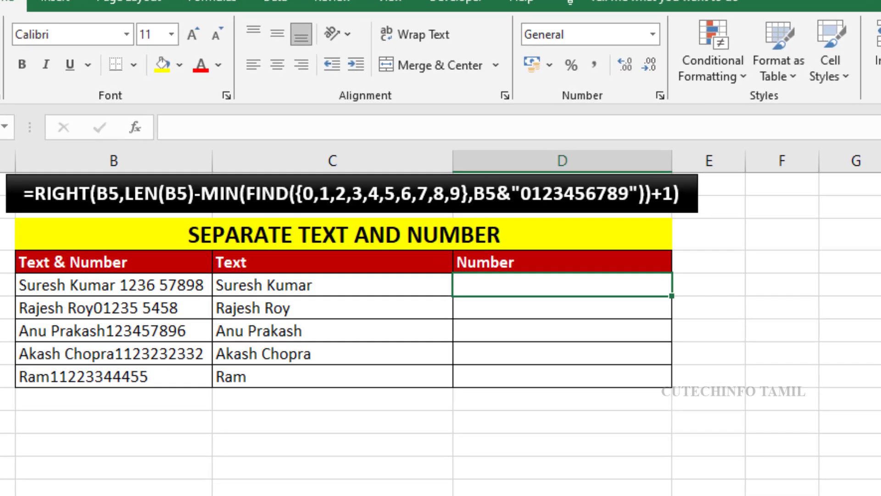
type("=RI")
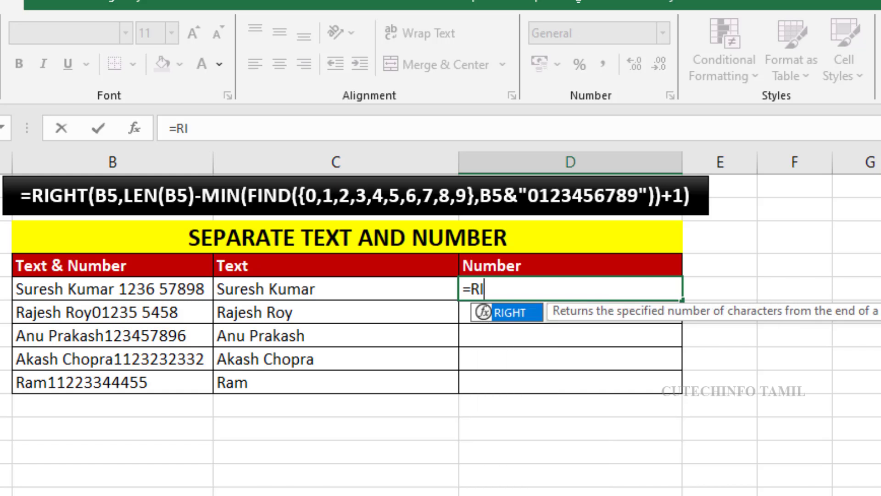
key("Tab")
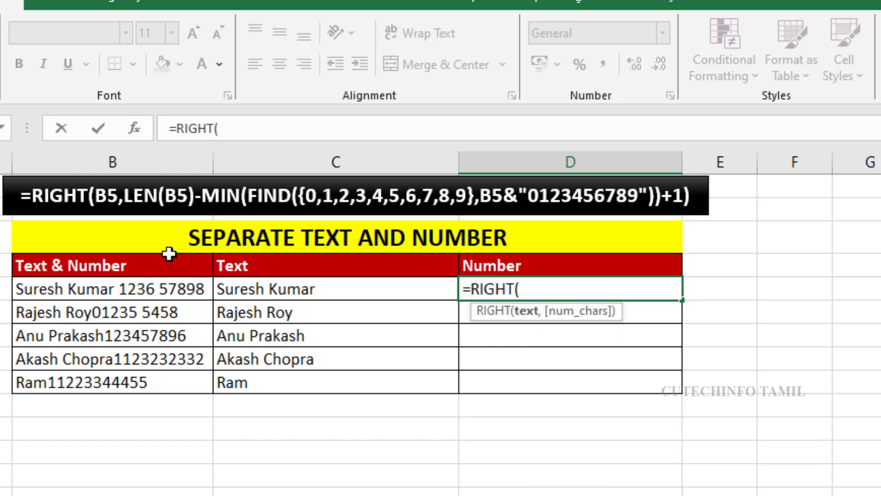
left_click(130, 289)
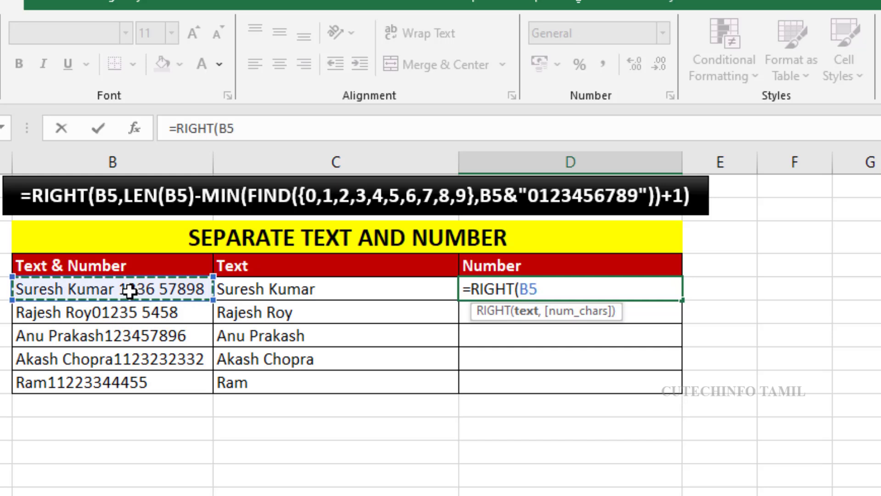
type(",LEN")
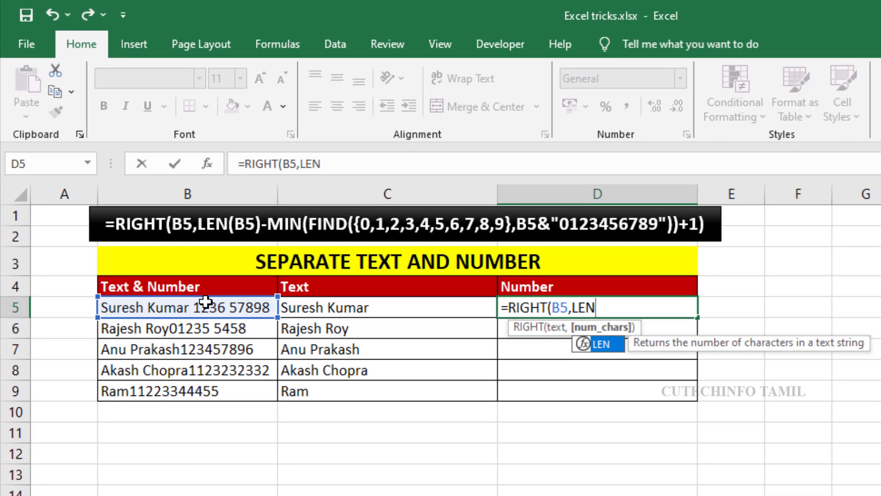
type("(")
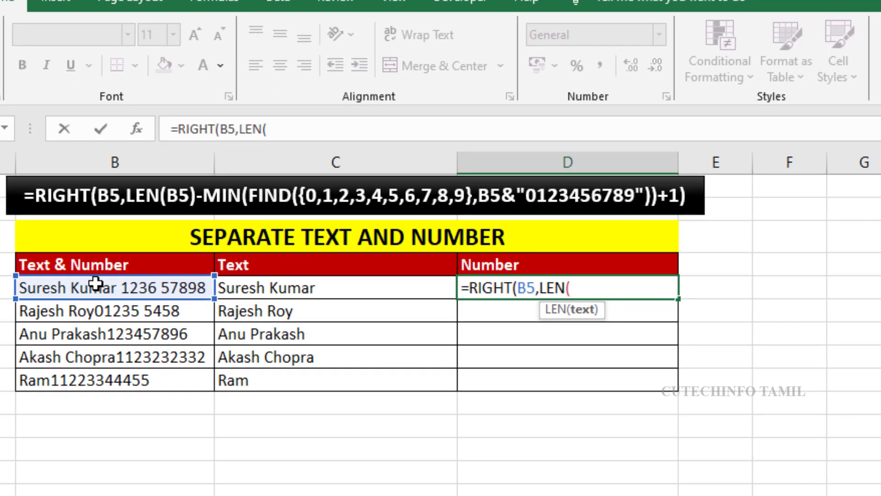
left_click(96, 288)
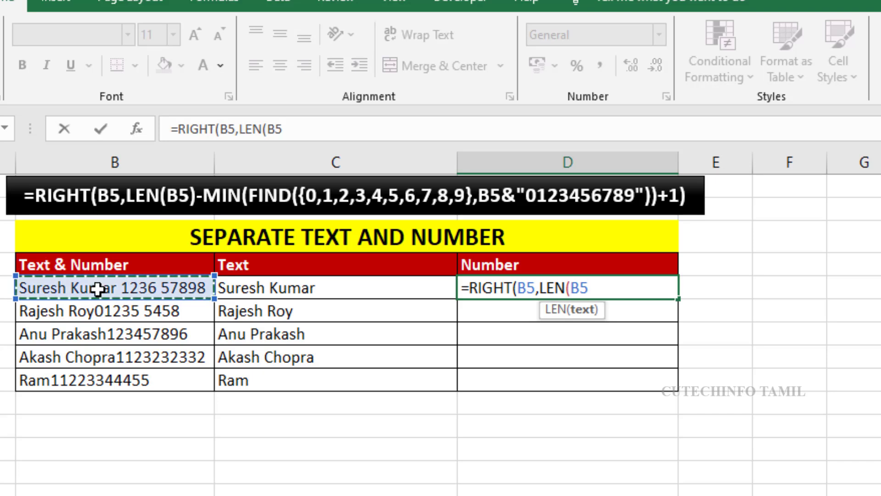
type(")")
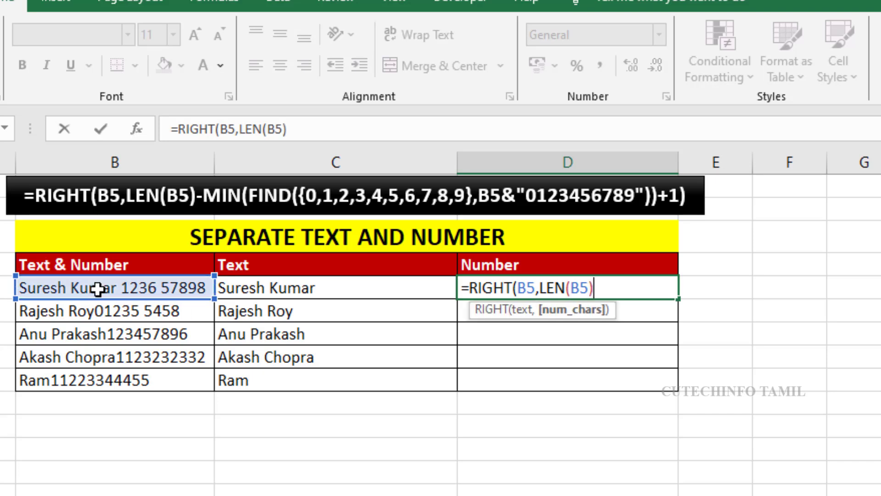
type("-")
type("MIN")
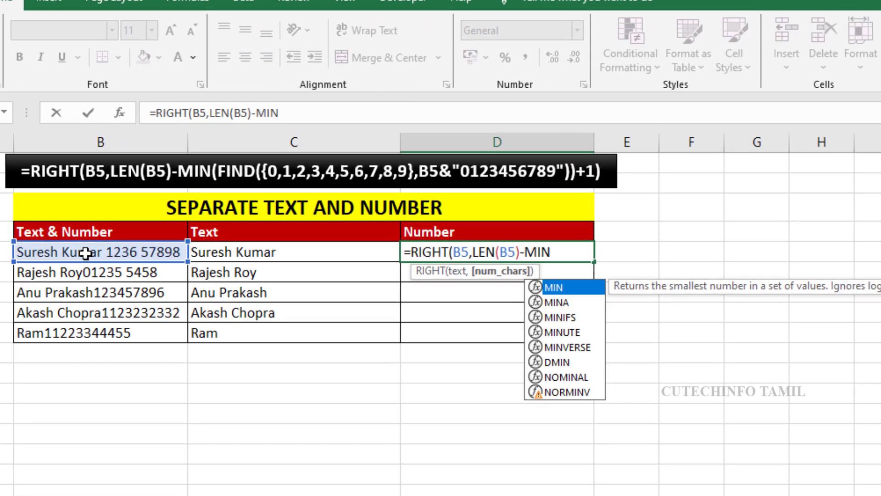
type("(")
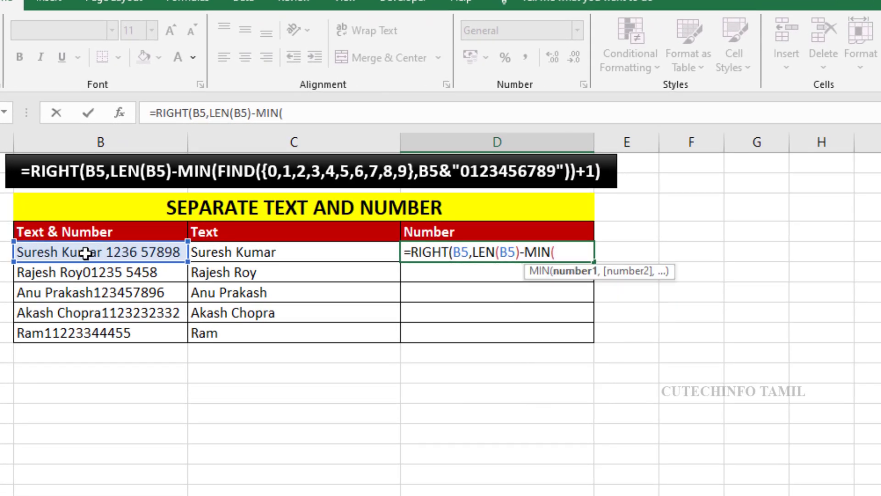
type("FIN")
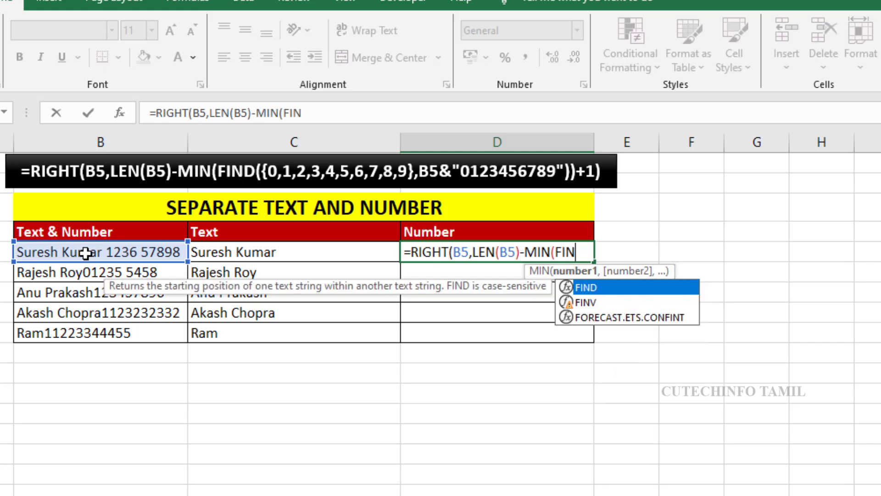
key("Tab")
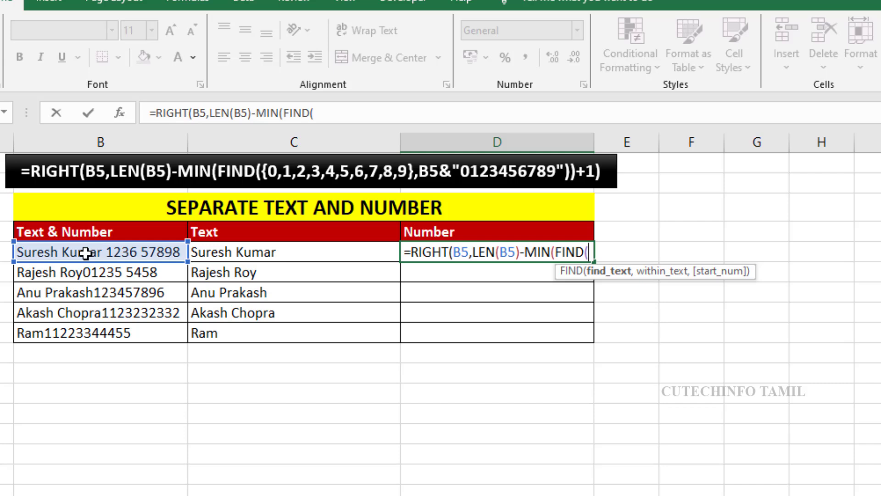
type("{")
type("0,")
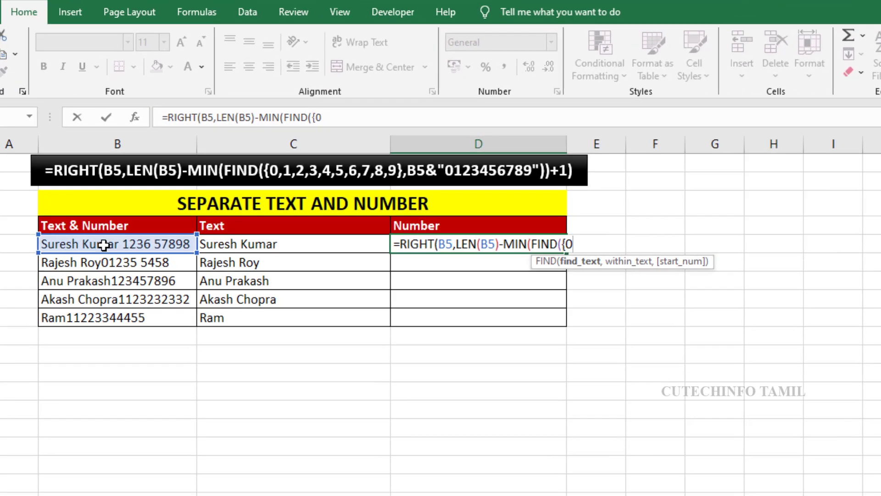
type("1,2,3")
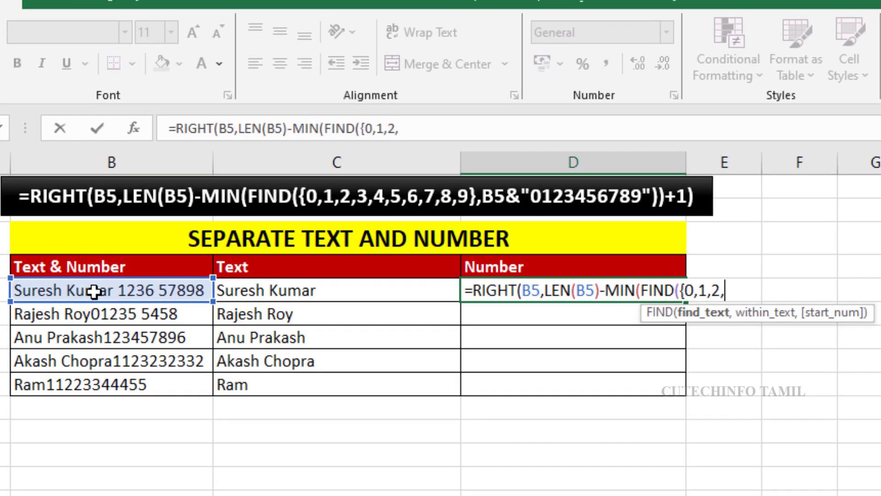
type(",4,5,6")
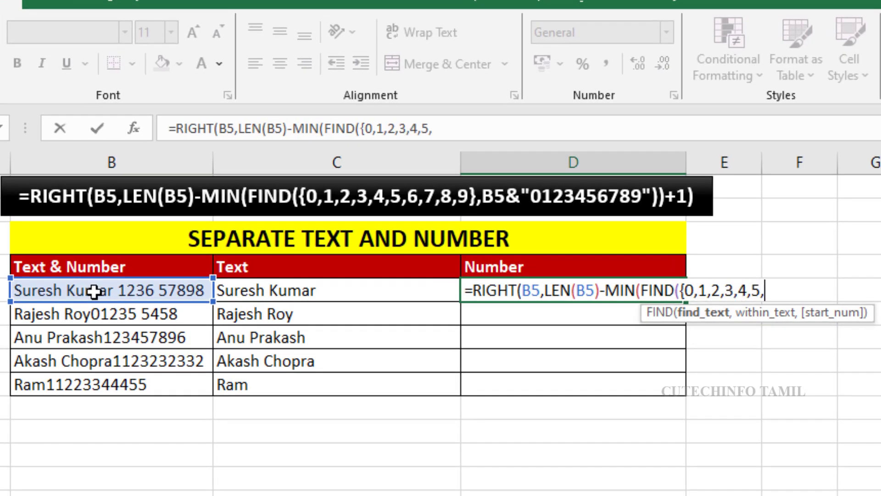
type(",7,8,9")
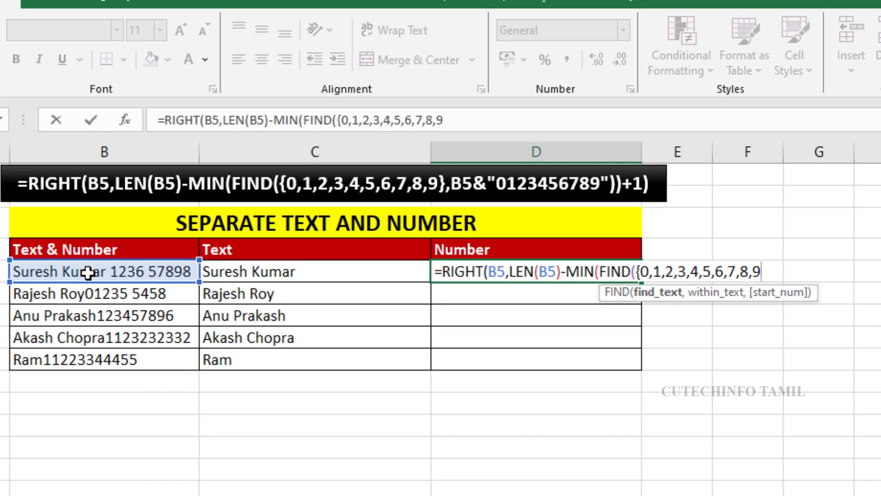
type("},")
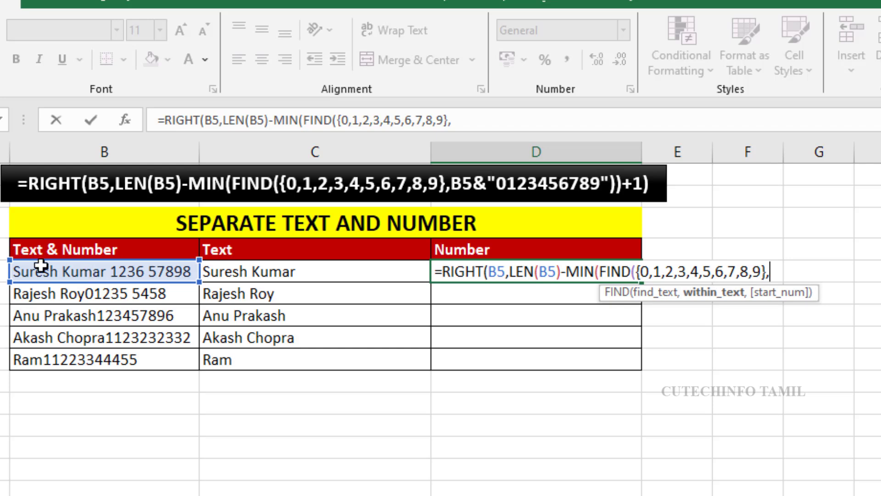
left_click(80, 272)
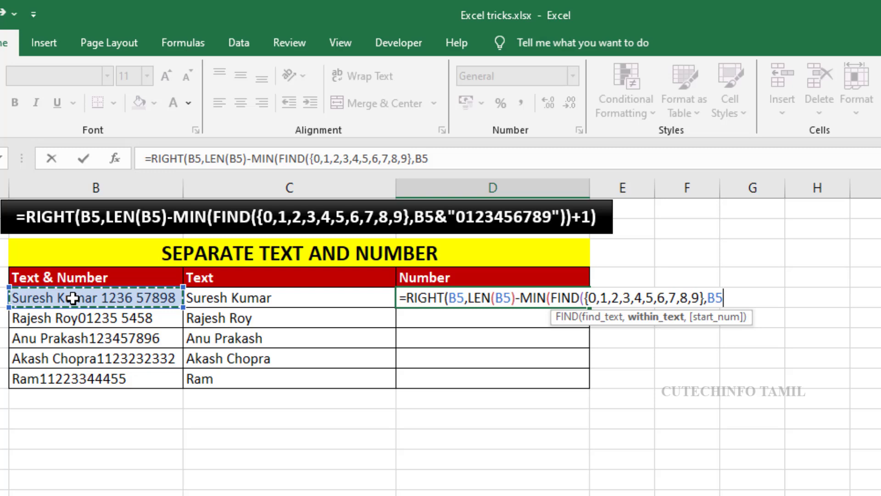
type("&")
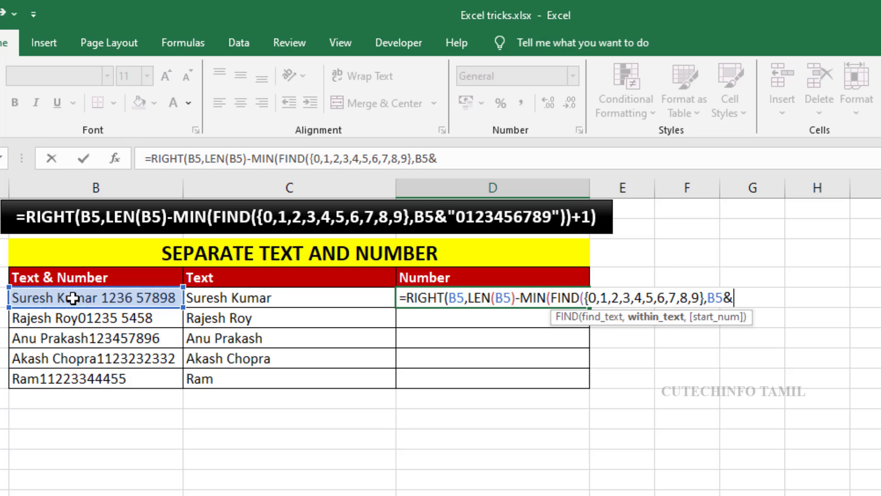
type("\"")
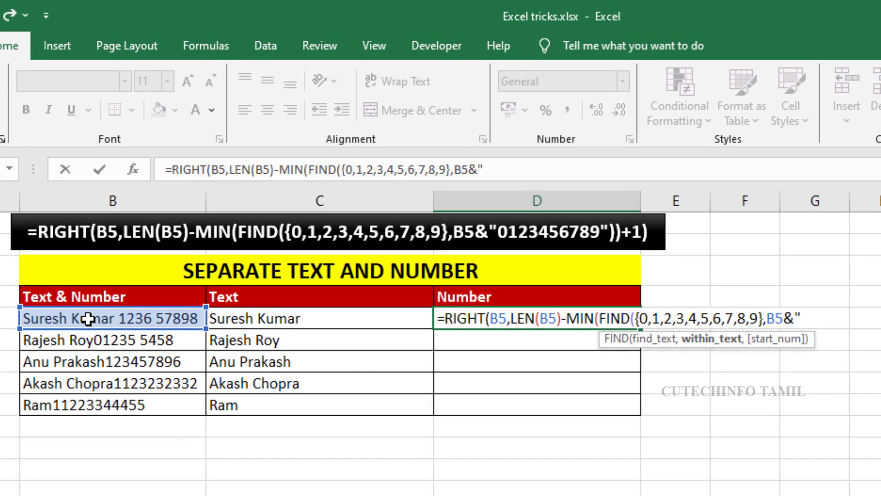
type("0123")
type("456789")
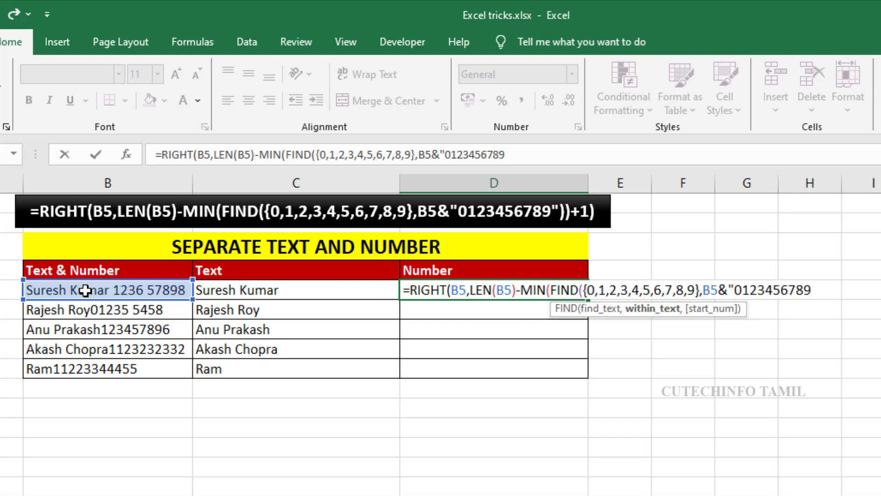
type("\"")
type(")")
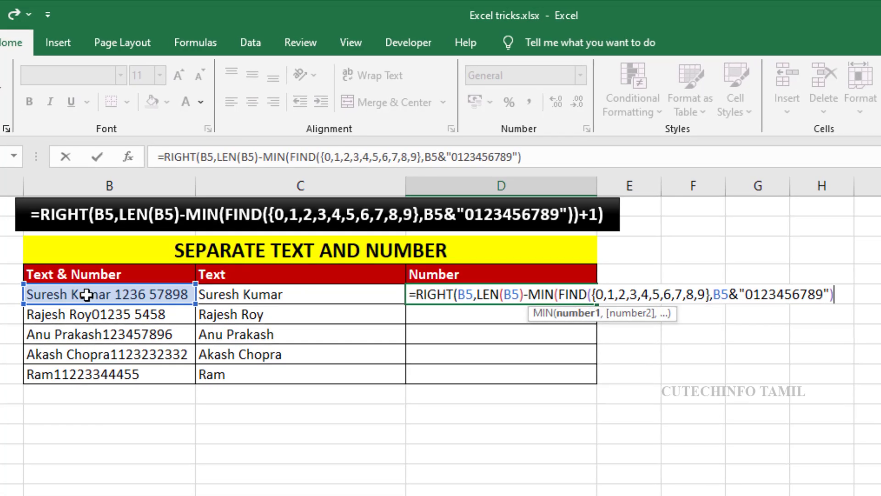
type(")")
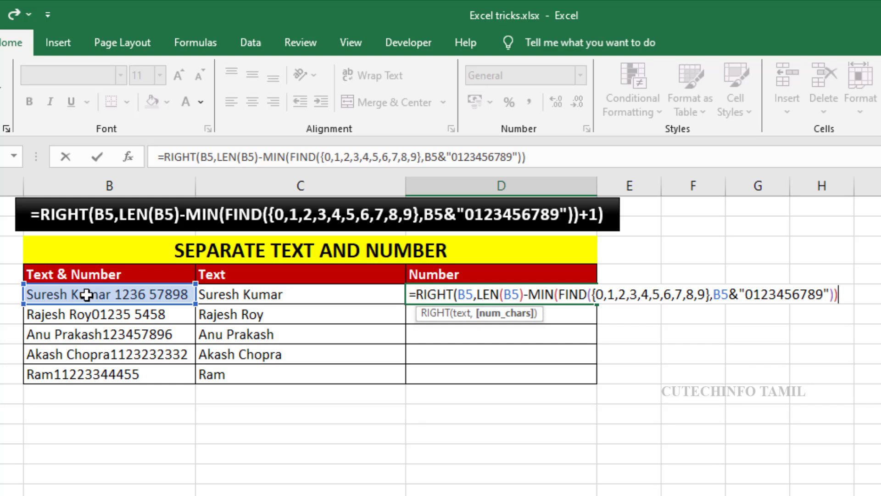
type("+1)")
- Confirm the digit-extraction formula in D5, copy it down through D9, and check C6's LEFT formula
key("Return")
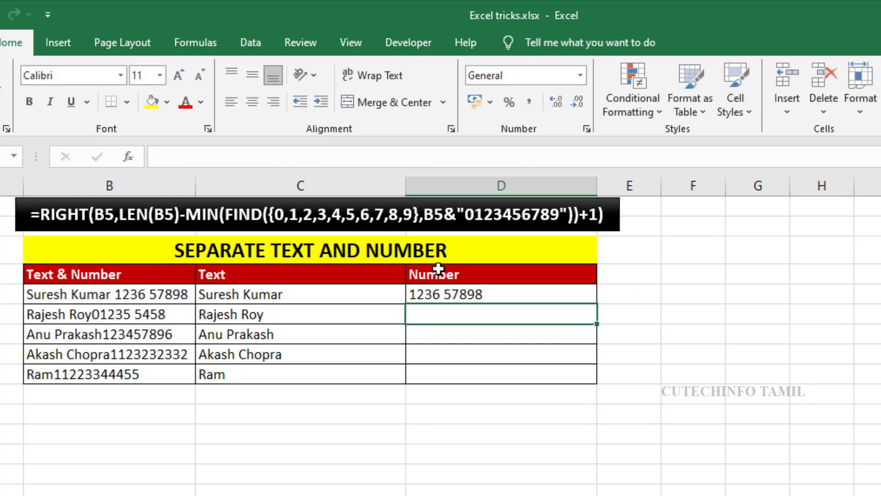
left_click(521, 294)
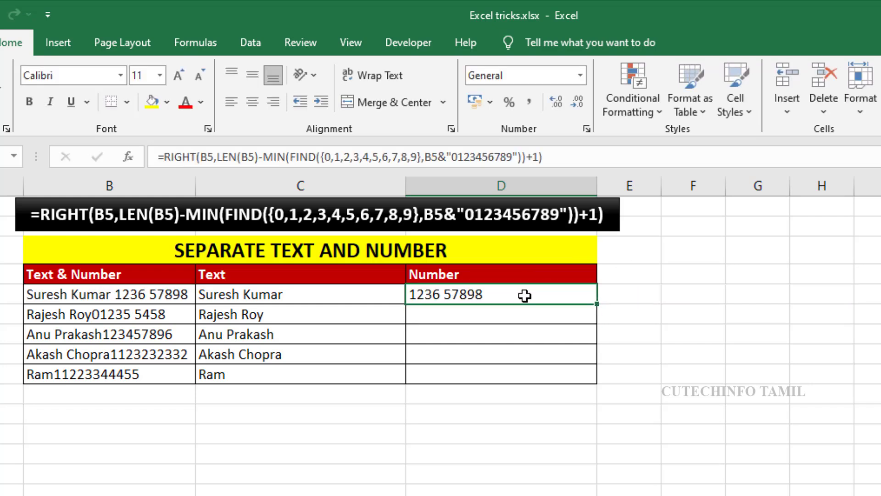
double_click(599, 307)
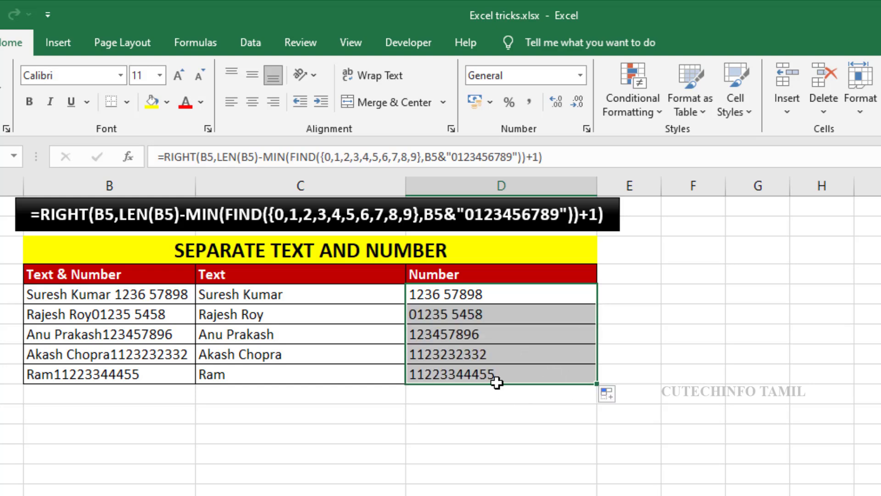
left_click(378, 305)
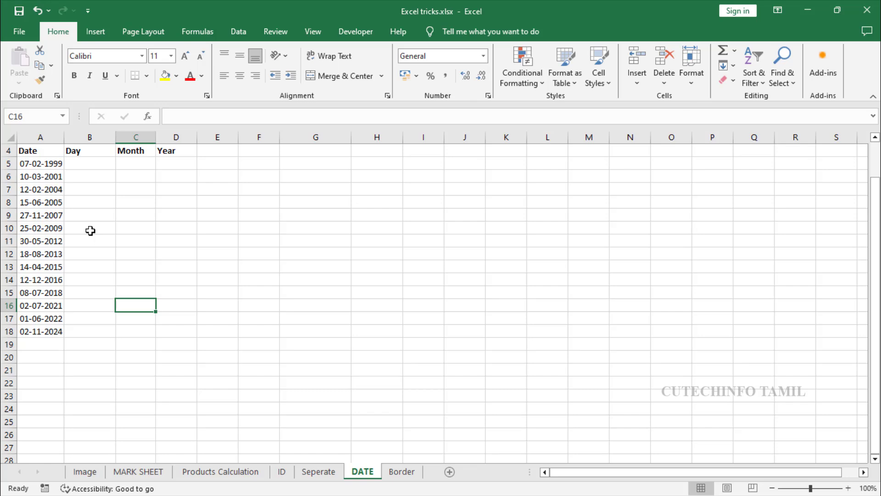
- Write =TEXT(A5,"DDDD") in B5 to return the full day name of A5's date
left_click(84, 167)
type("=T")
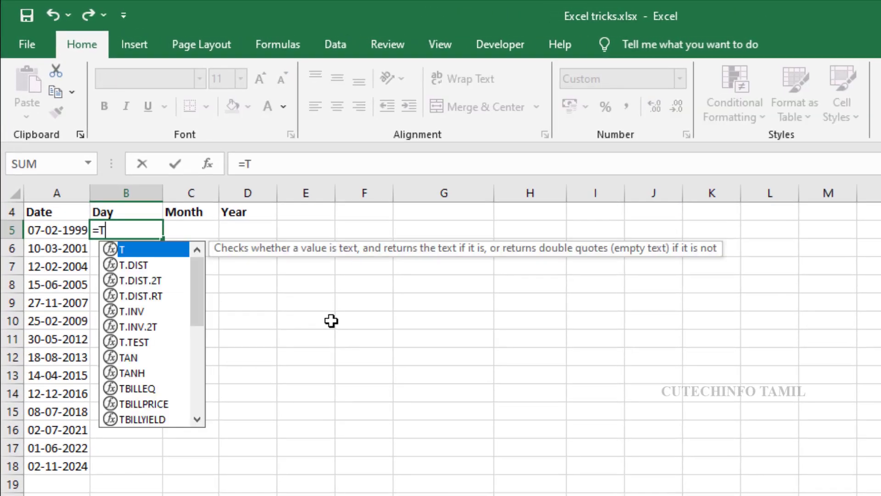
type("EX")
key("Tab")
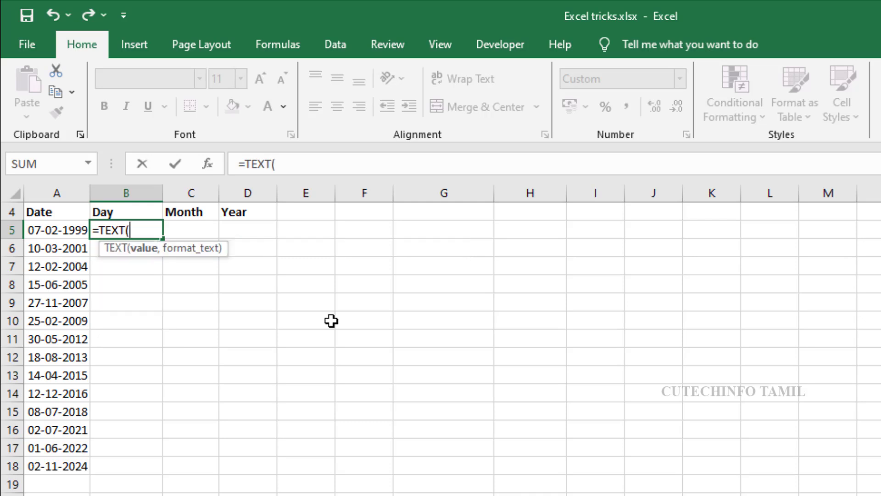
left_click(56, 232)
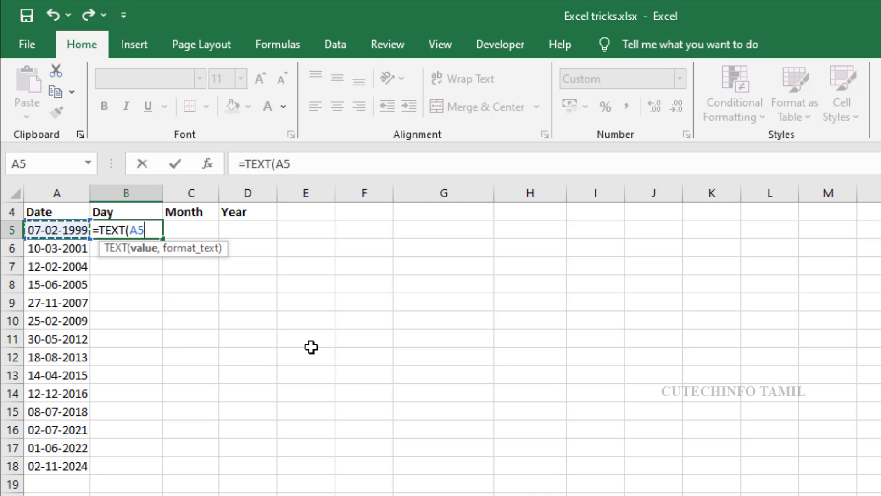
type(",\"")
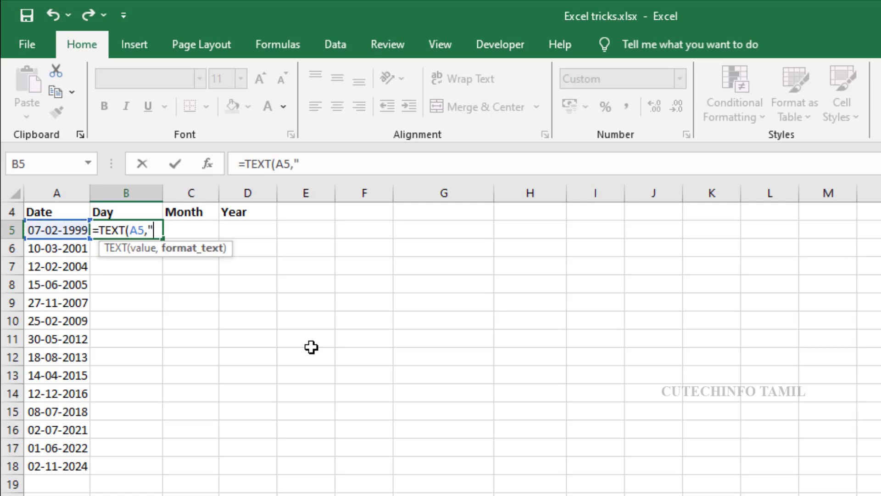
type("DDDD")
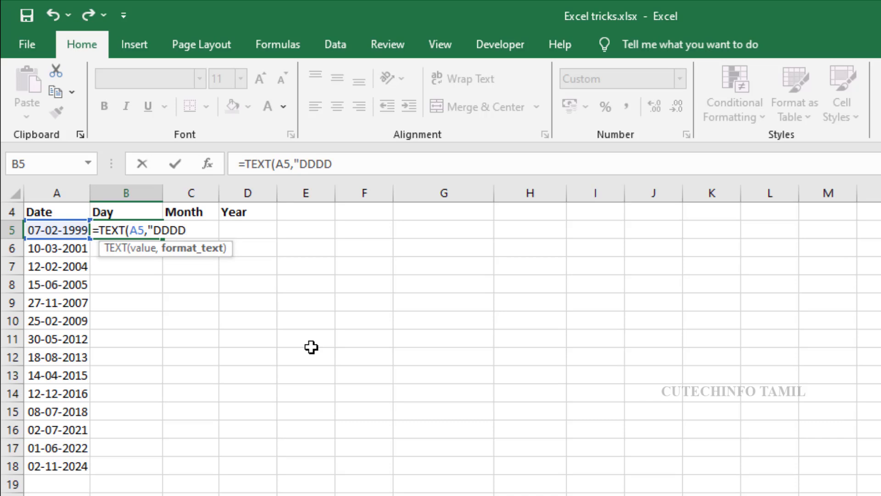
type("\")")
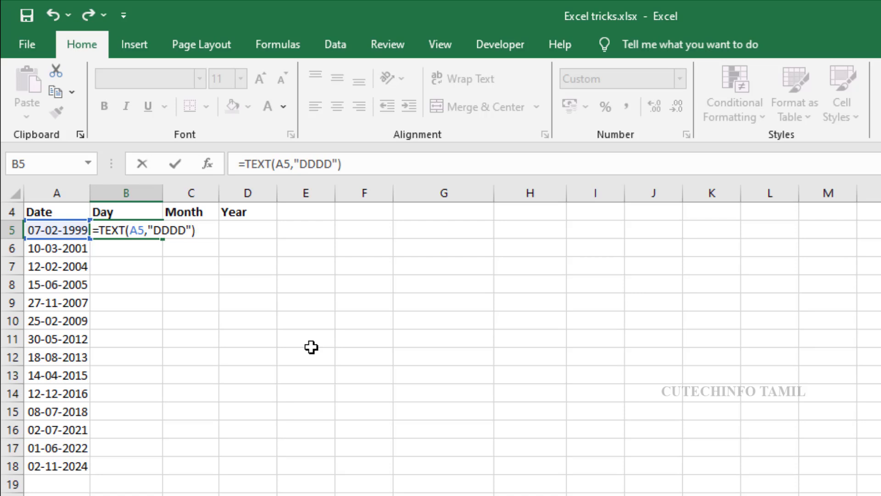
- Fill B5:B18 with the =TEXT(A5,"DDDD") weekday formula
key("Return")
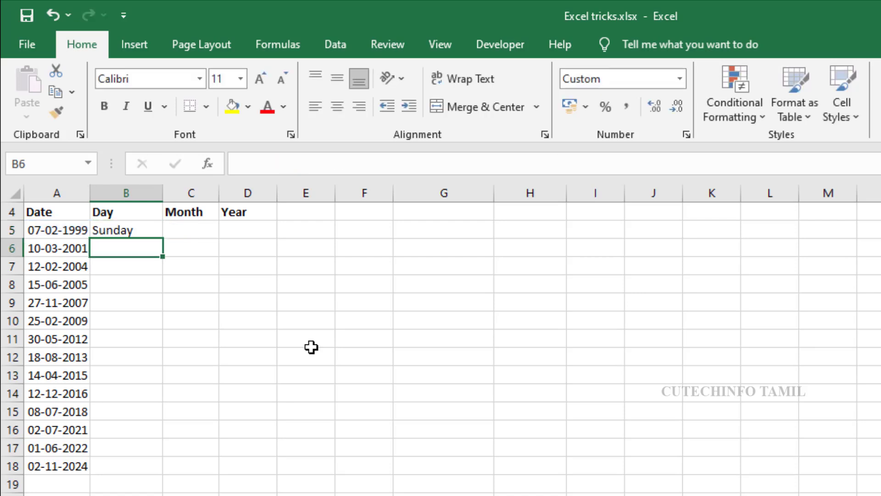
left_click(131, 229)
double_click(167, 238)
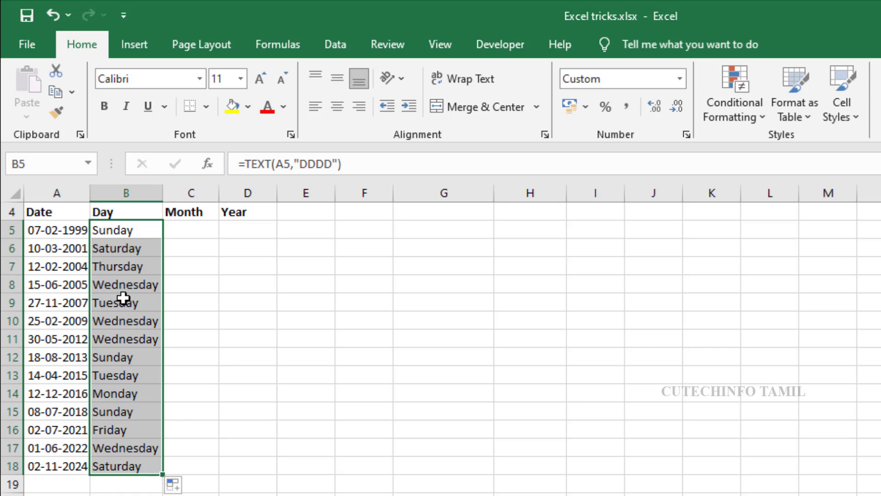
- Change B5's format code to "MMMM", fill the month formula down to B18, then clear B5:B18
left_click(130, 232)
double_click(130, 233)
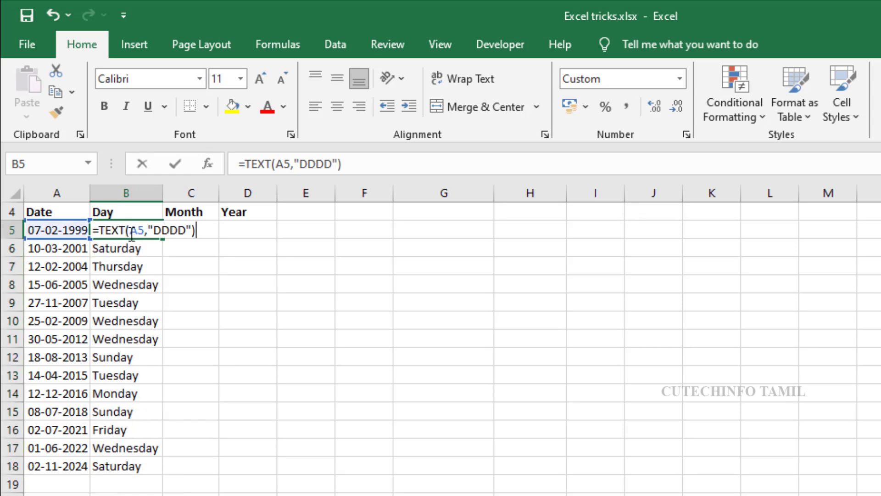
left_click(183, 231)
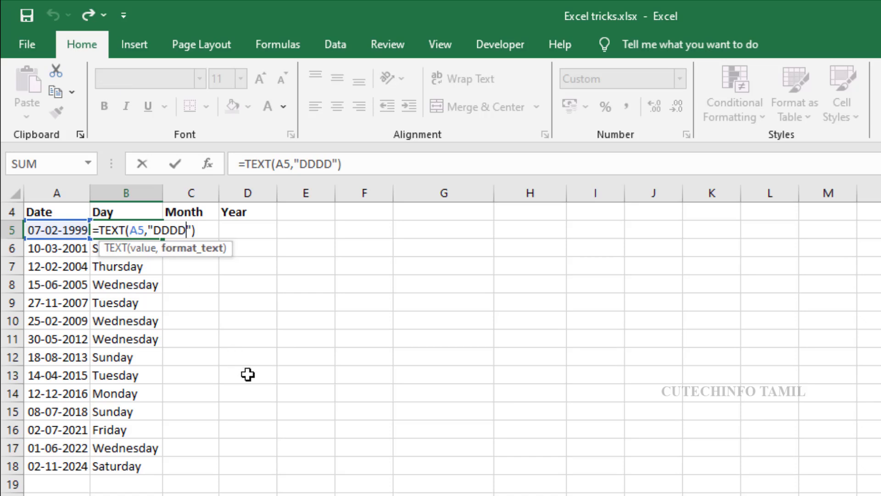
key("BackSpace")
key("BackSpace")
key("BackSpace")
key("BackSpace")
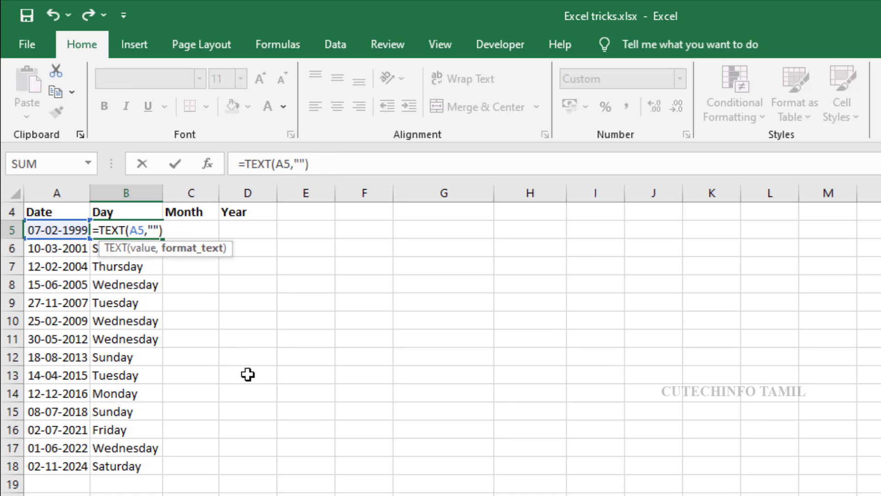
type("MMMM")
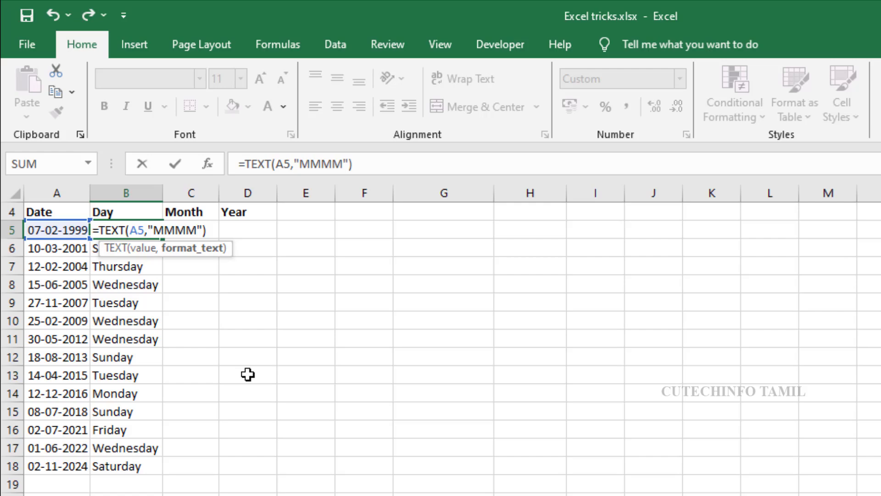
key("Return")
left_click(148, 233)
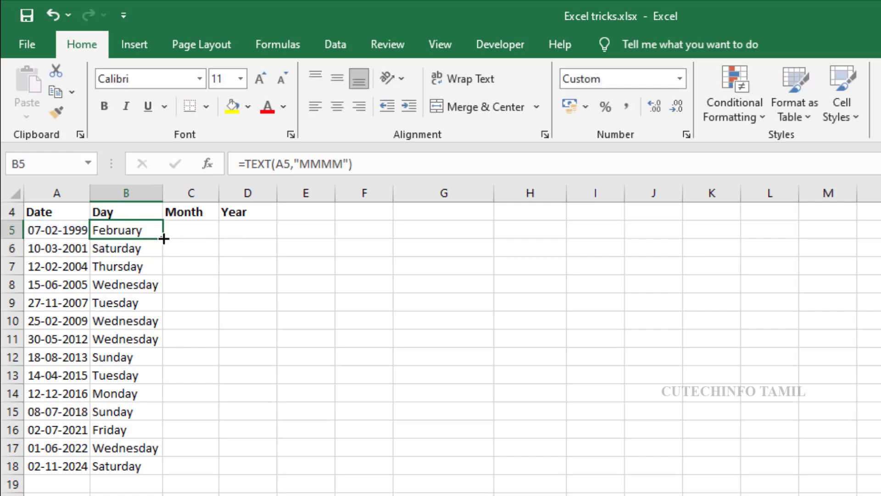
double_click(164, 238)
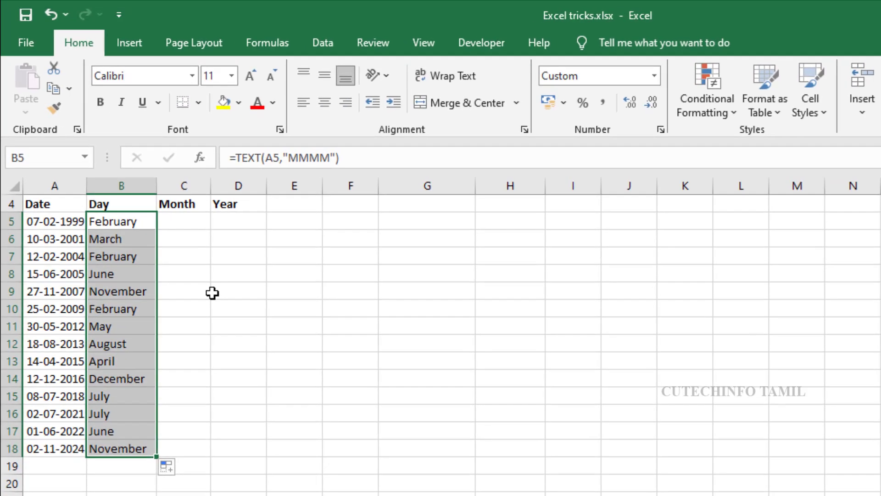
key("Delete")
- Copy the dates A5:A18 into the Day, Month and Year columns (B5, C5, D5)
left_click(183, 271)
left_click(58, 221)
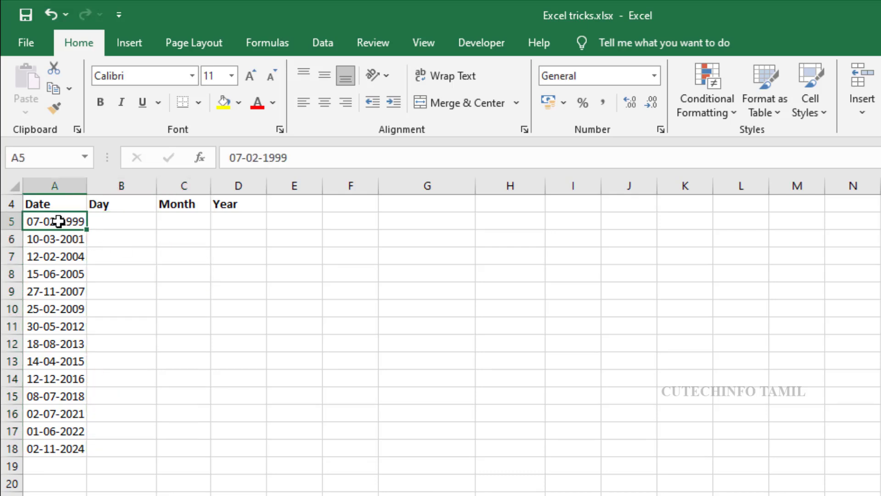
left_click_drag(59, 221, 71, 441)
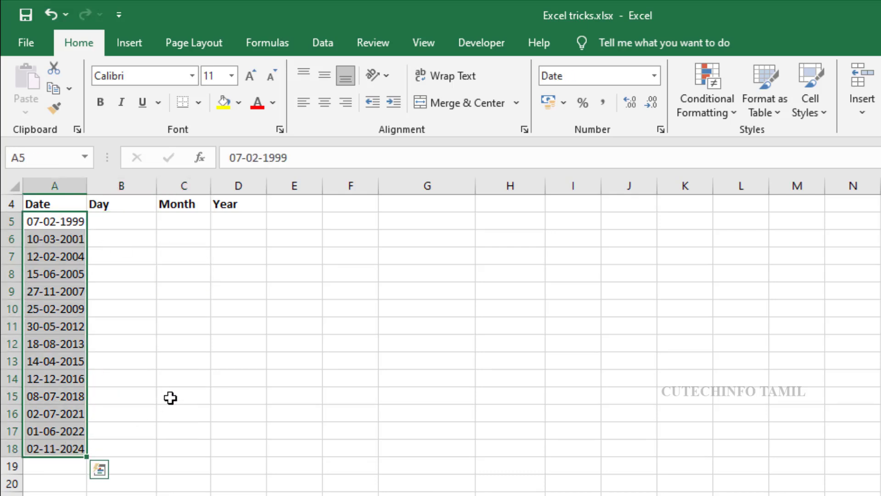
key("ctrl+c")
left_click_drag(138, 222, 132, 445)
key("ctrl+v")
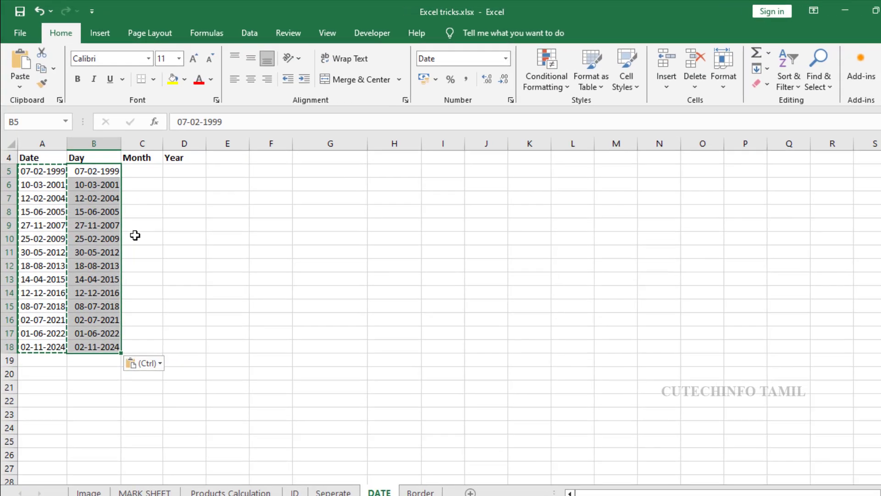
left_click_drag(147, 171, 146, 347)
key("ctrl+v")
left_click_drag(252, 235, 254, 469)
key("ctrl+v")
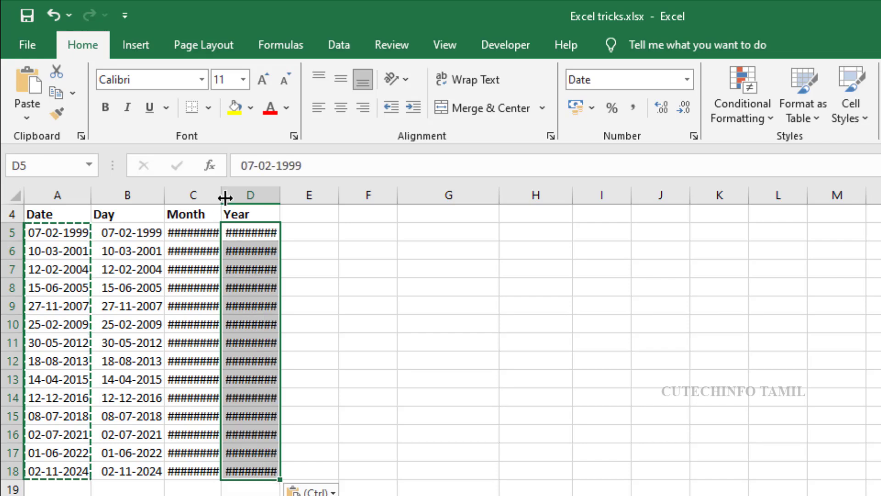
- Autofit columns C and D to show the dates, then open Format Cells for B5:B18
double_click(221, 196)
left_click_drag(289, 201, 288, 202)
double_click(288, 202)
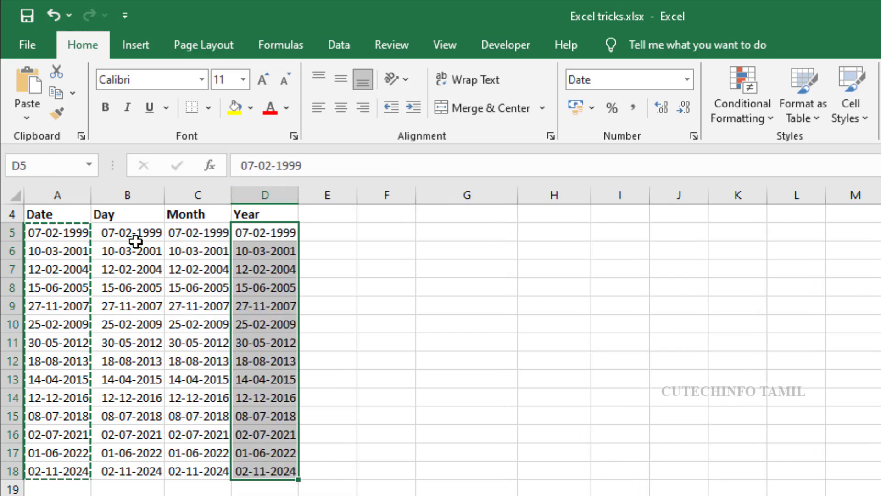
left_click_drag(136, 251, 144, 465)
key("ctrl+1")
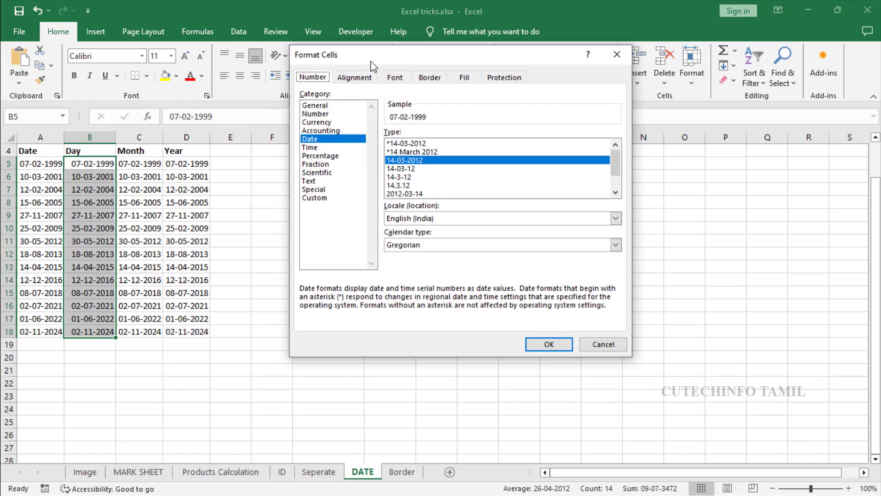
- Give B5:B18 the custom DDDD number format so they show weekday names
left_click(324, 199)
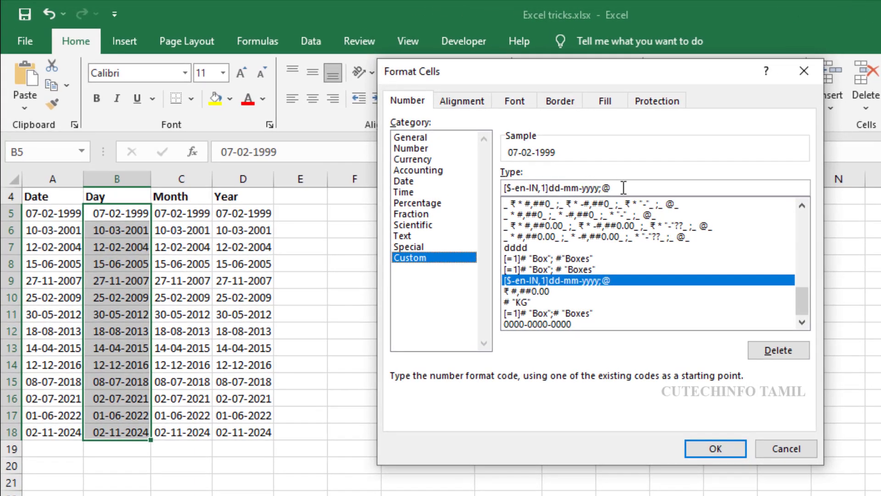
left_click_drag(624, 188, 459, 180)
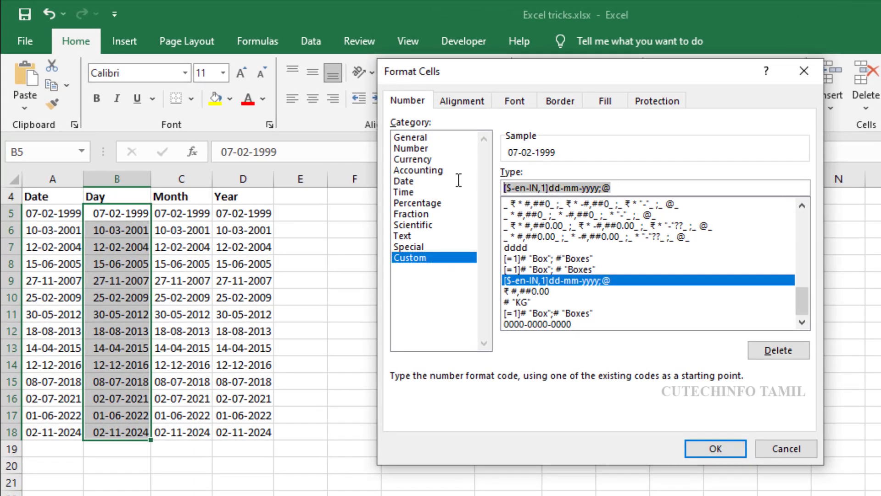
type("DD")
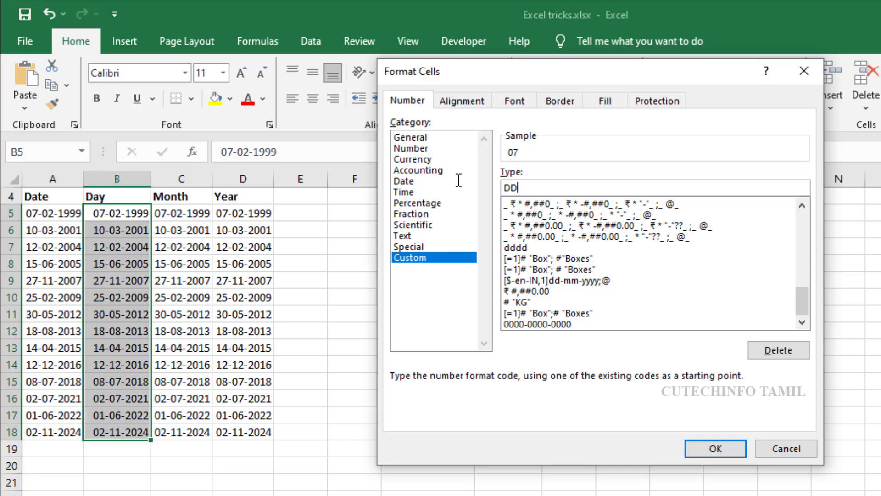
type("DD")
left_click(716, 449)
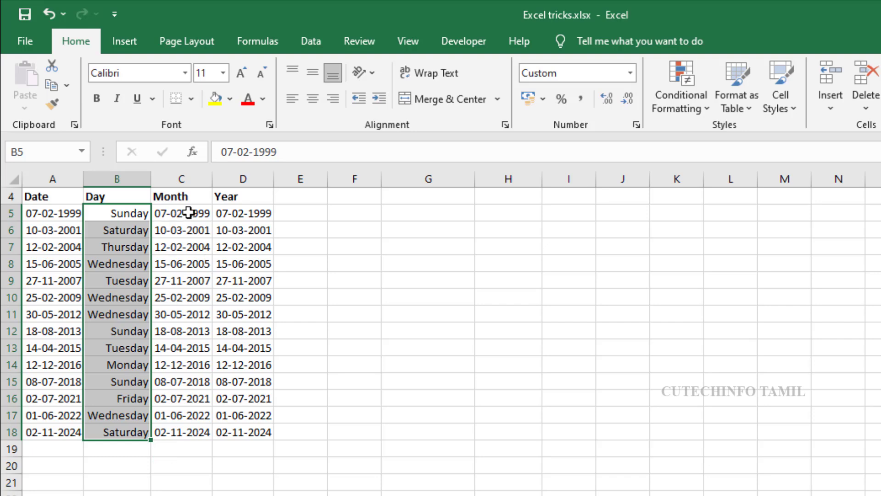
left_click_drag(182, 213, 183, 428)
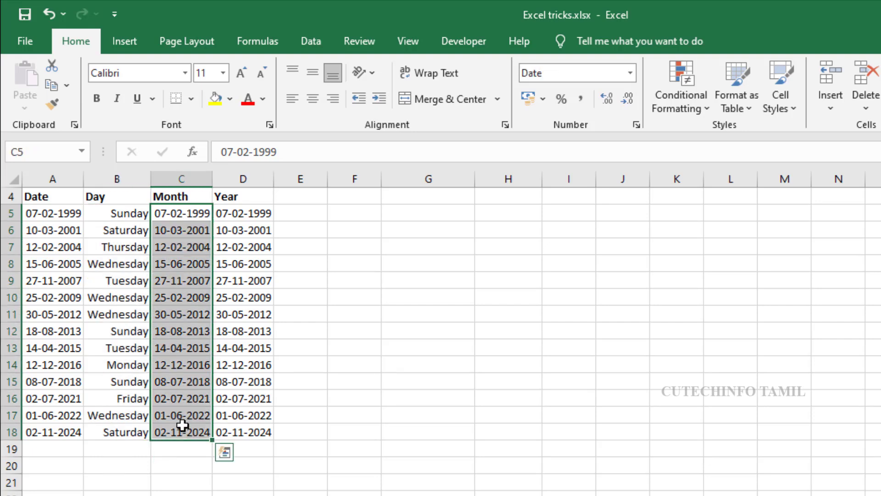
- Apply the custom MMMM format to C5:C18 to show full month names like February
key("ctrl+1")
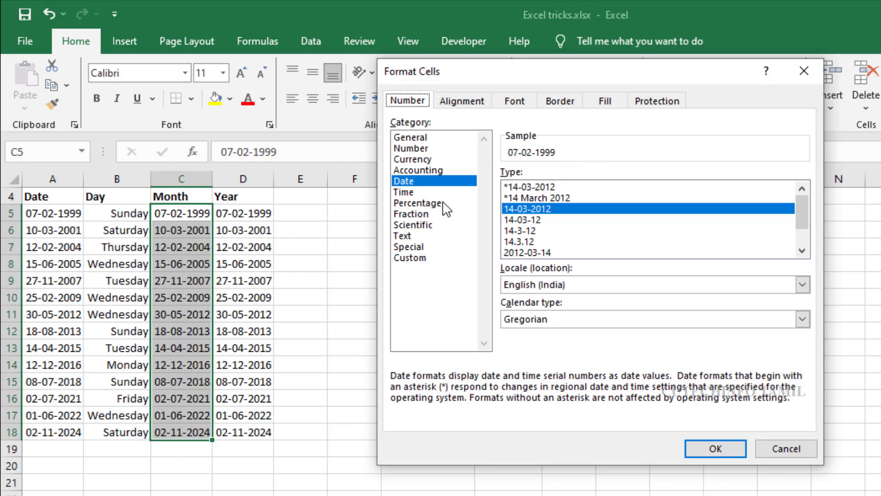
left_click(411, 259)
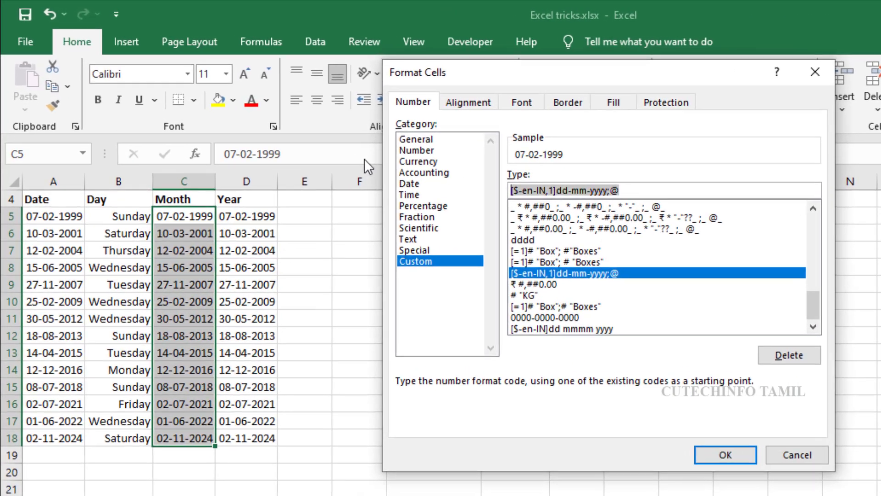
type("MMM")
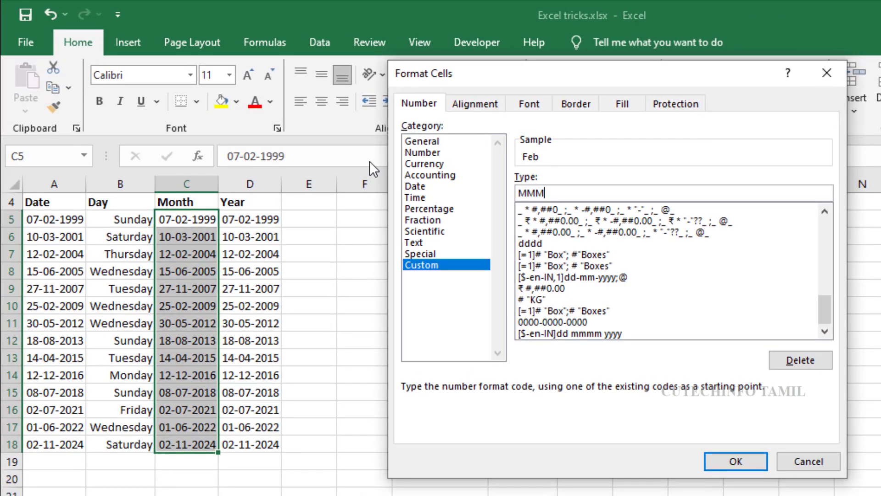
type("M")
left_click(731, 460)
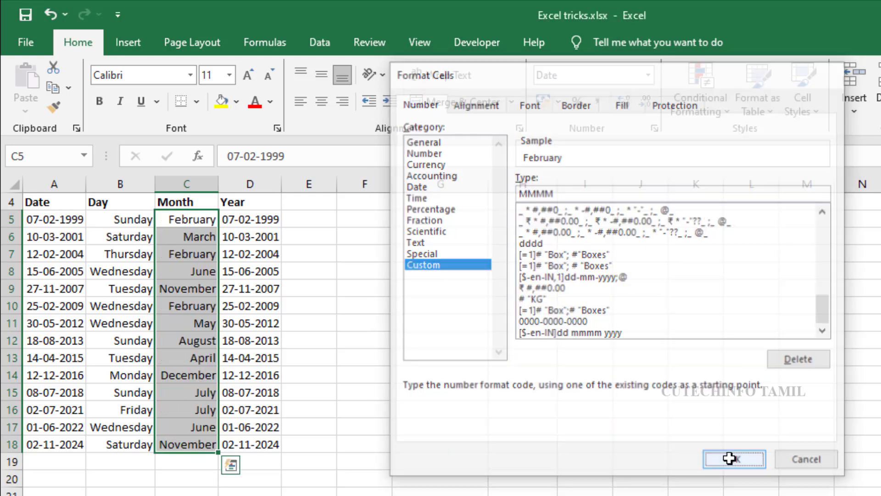
left_click_drag(262, 222, 272, 443)
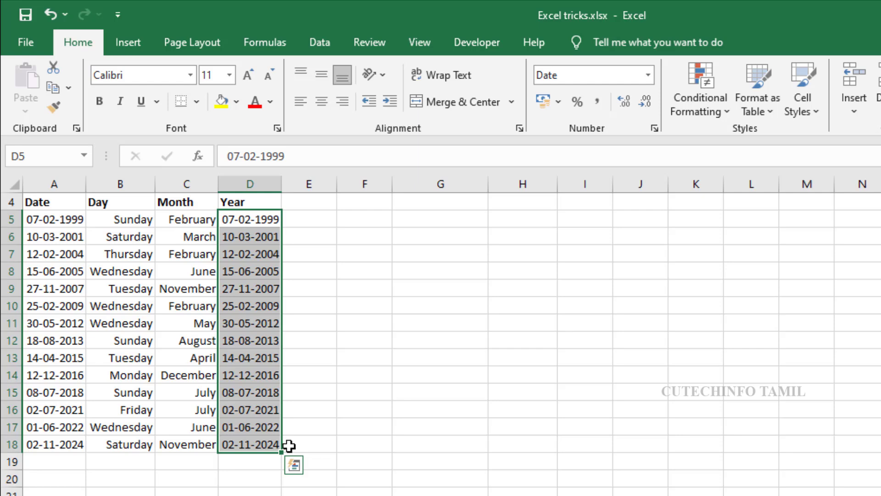
- Apply the custom yyyy format to D5:D18 to show years like 1999, and widen column D
key("ctrl+1")
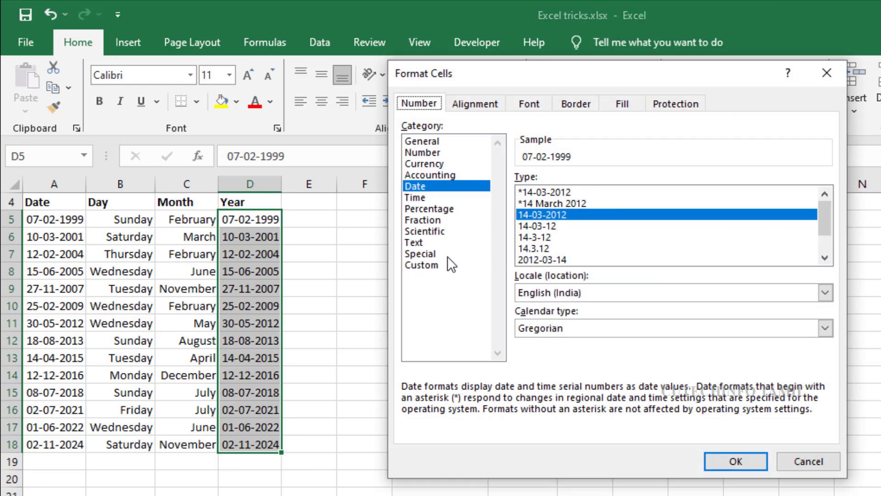
left_click(428, 266)
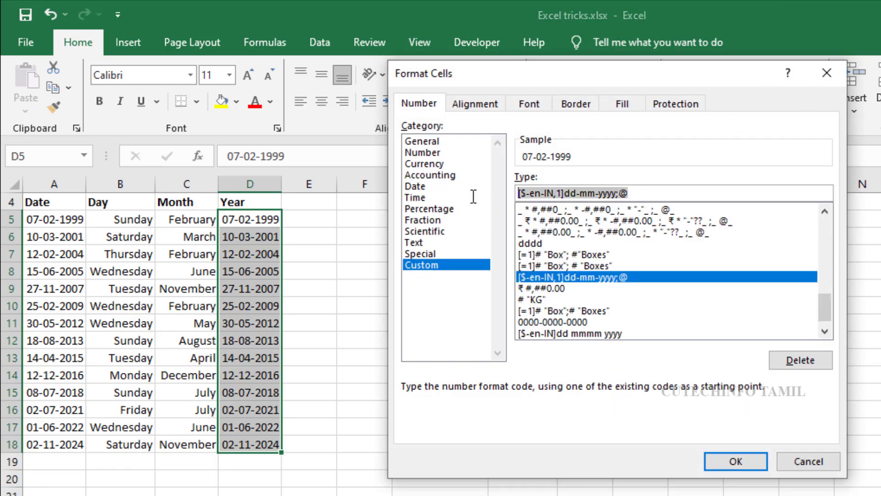
type("yyy")
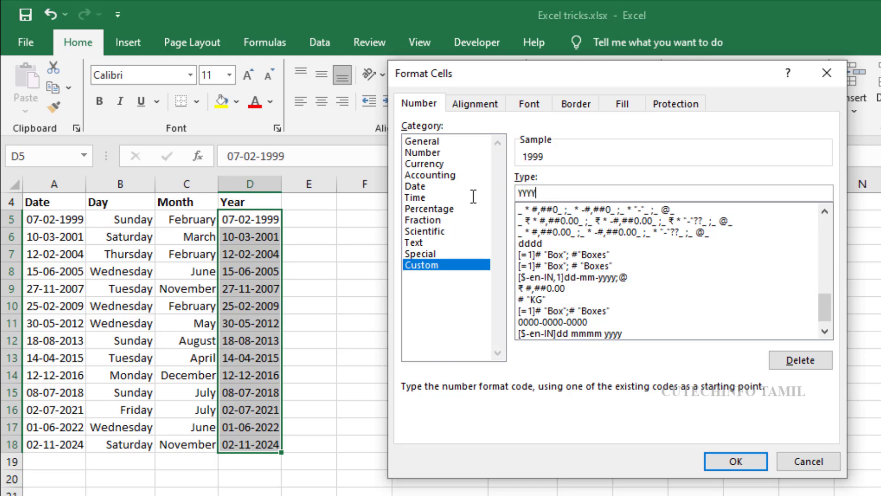
key("Return")
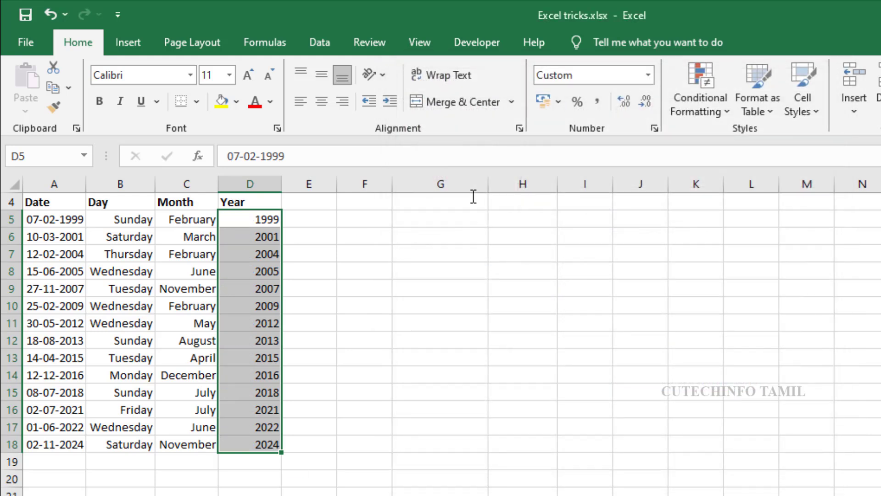
left_click_drag(282, 184, 297, 184)
left_click(212, 271)
left_click(412, 434)
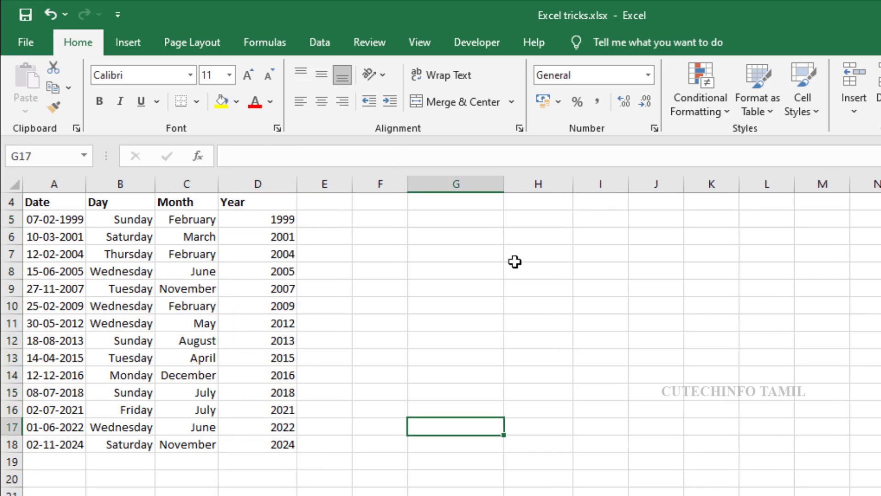
- Move to the blank Border worksheet using Ctrl+Page Down
key("ctrl+Page_Down")
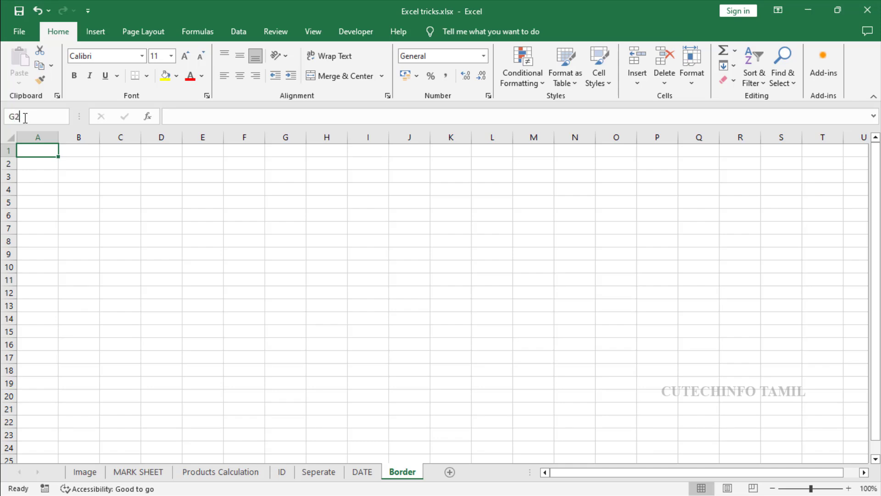
- Select A1:G20000 via the Name Box and convert it into a table with Ctrl+T
type("0000")
key("shift+Return")
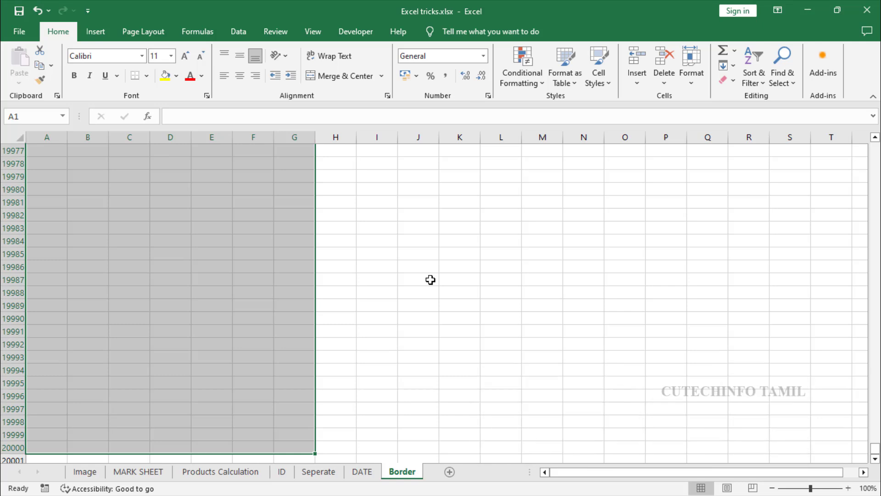
key("ctrl+t")
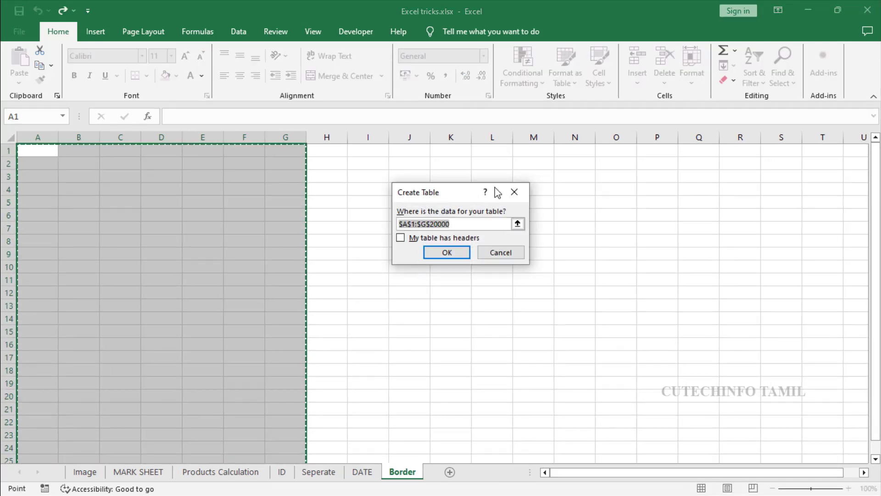
left_click(452, 255)
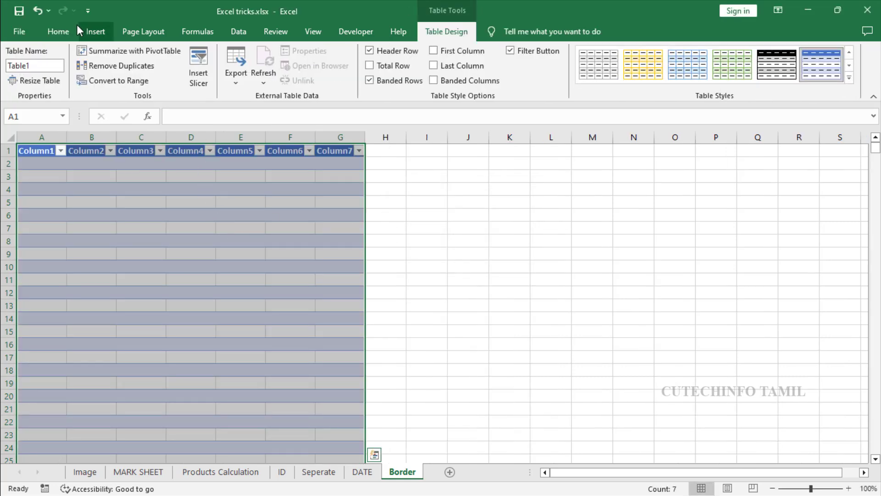
- Apply All Borders to every cell of the Column1–Column7 table, then deselect it
left_click(59, 37)
left_click(146, 76)
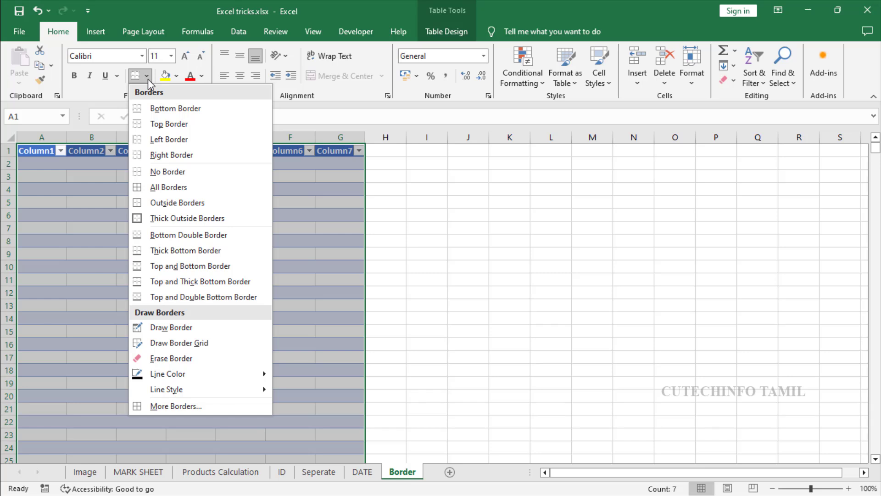
left_click(178, 189)
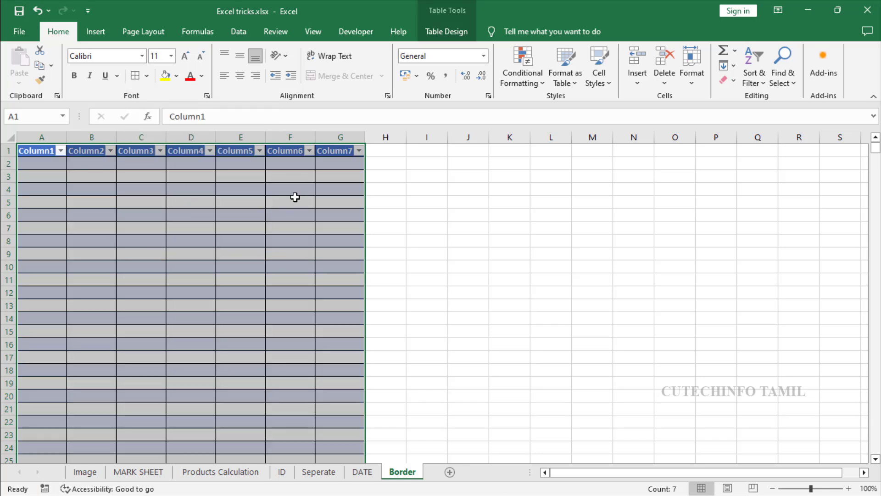
left_click(62, 161)
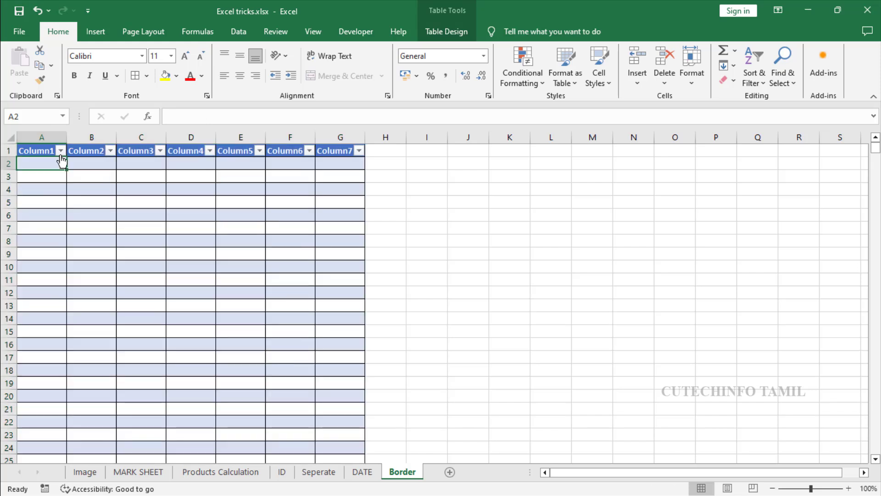
left_click(60, 152)
left_click(226, 211)
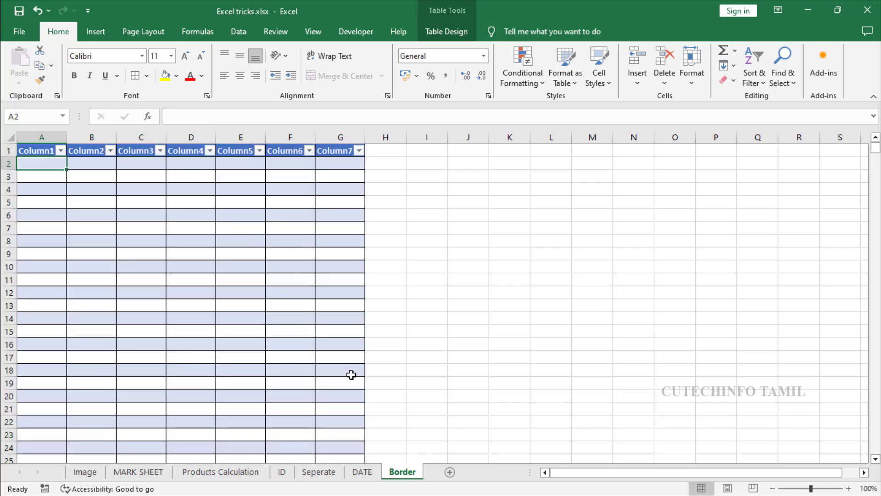